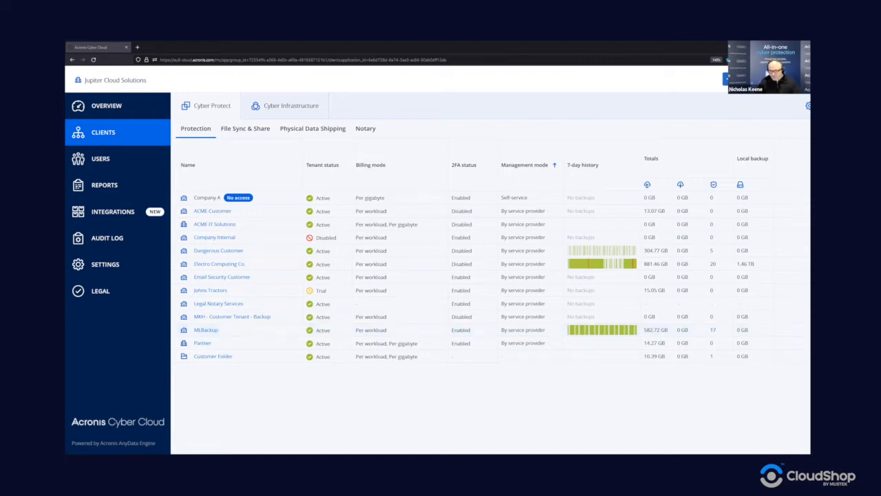
# Step: Choose New > Customer to open the new customer form under Jupiter Cloud Solutions
pyautogui.click(727, 78)
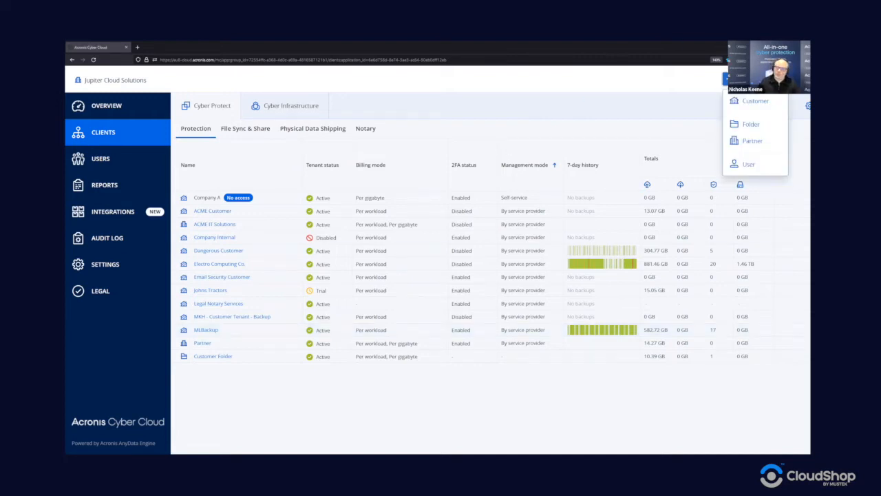
pyautogui.click(753, 101)
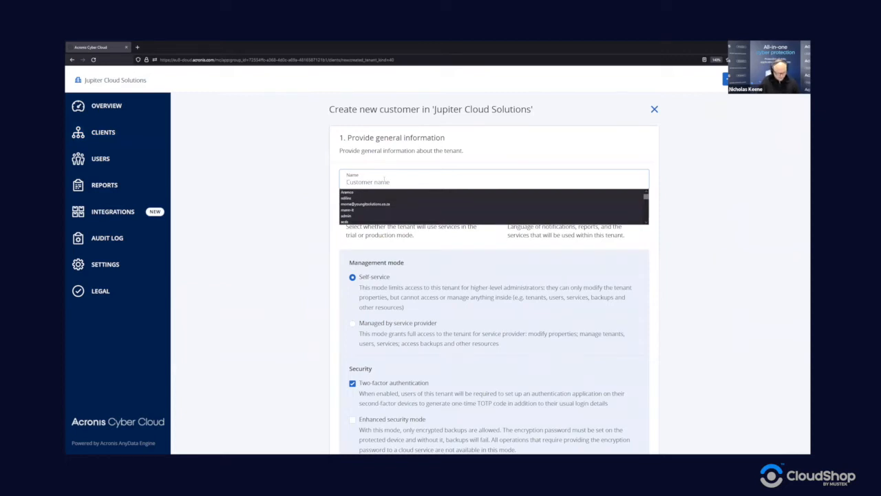
# Step: Name the customer 'Email Backup Customer' and keep Trial as its mode
pyautogui.write('Email Backup Customer')
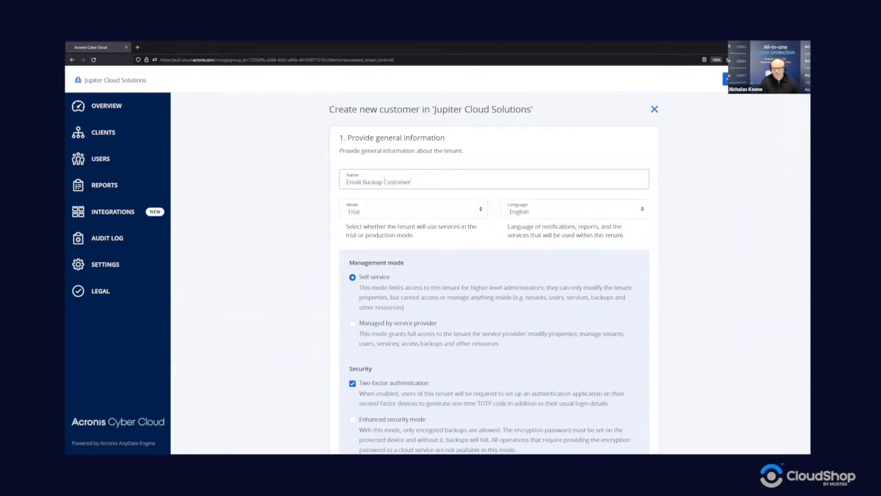
pyautogui.click(369, 277)
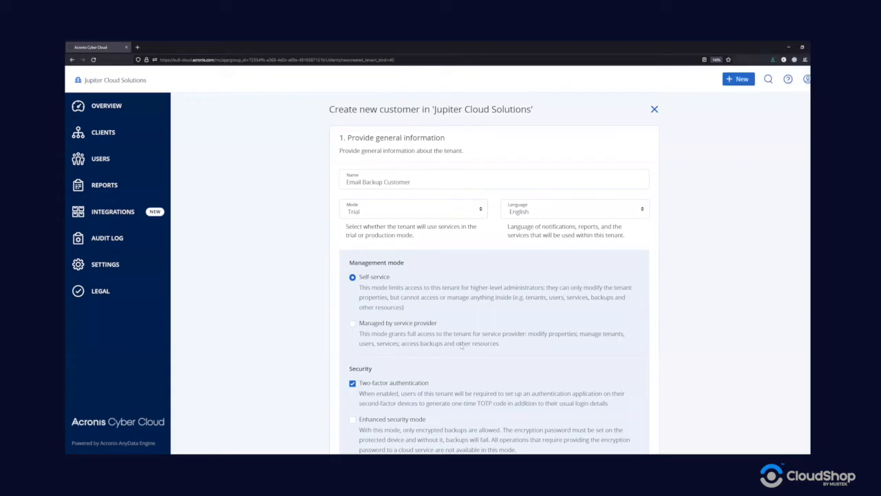
pyautogui.click(409, 219)
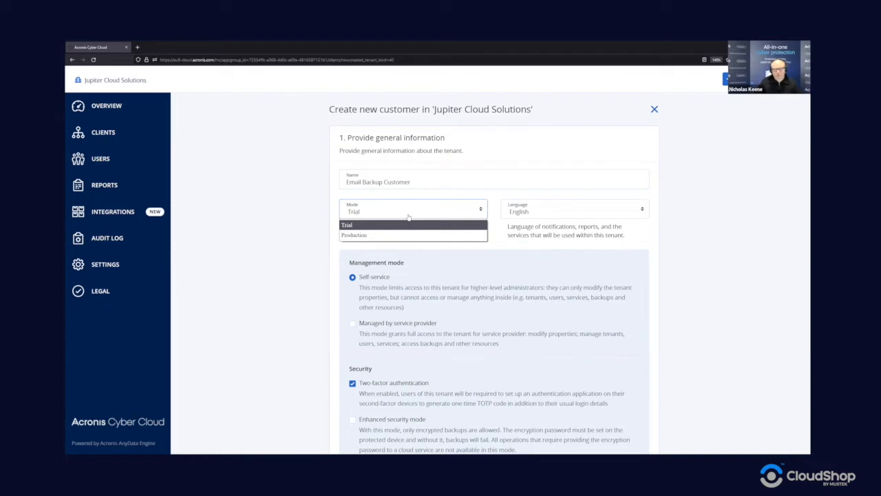
pyautogui.click(423, 279)
pyautogui.scroll(-3, 313, 155)
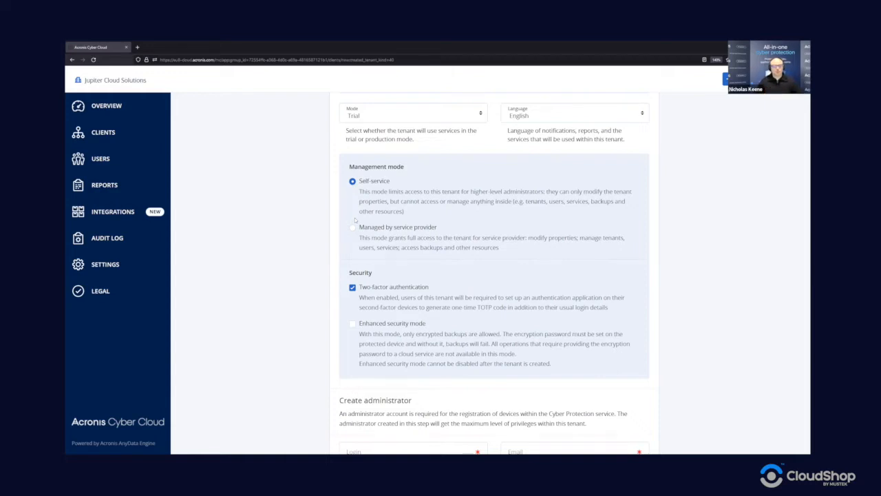
# Step: Switch Management mode from Self-service to 'Managed by service provider'
pyautogui.click(352, 229)
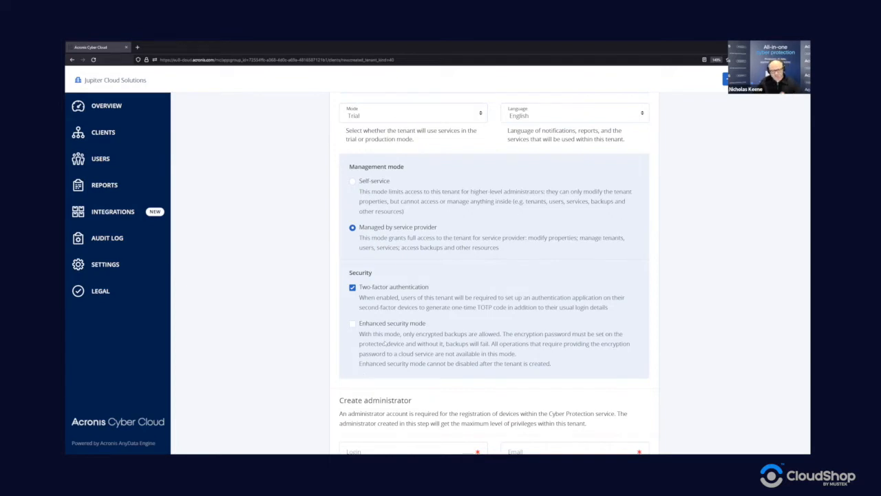
pyautogui.scroll(-1, 447, 362)
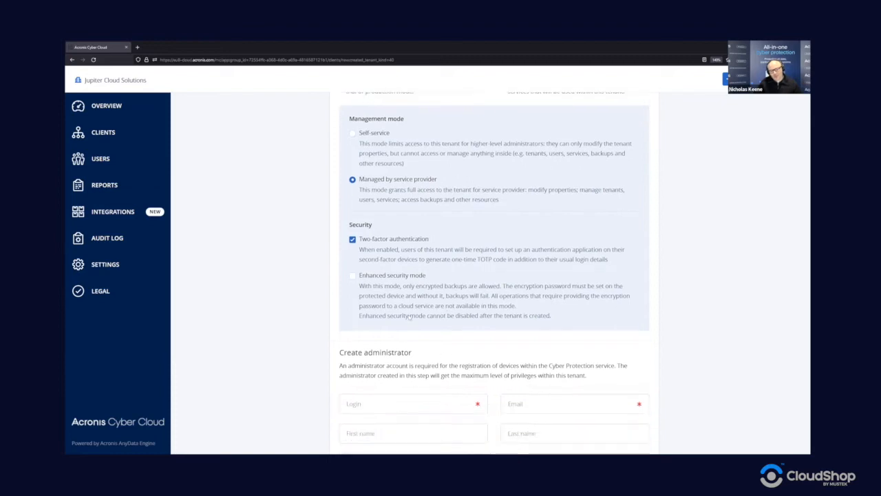
pyautogui.scroll(-2, 444, 351)
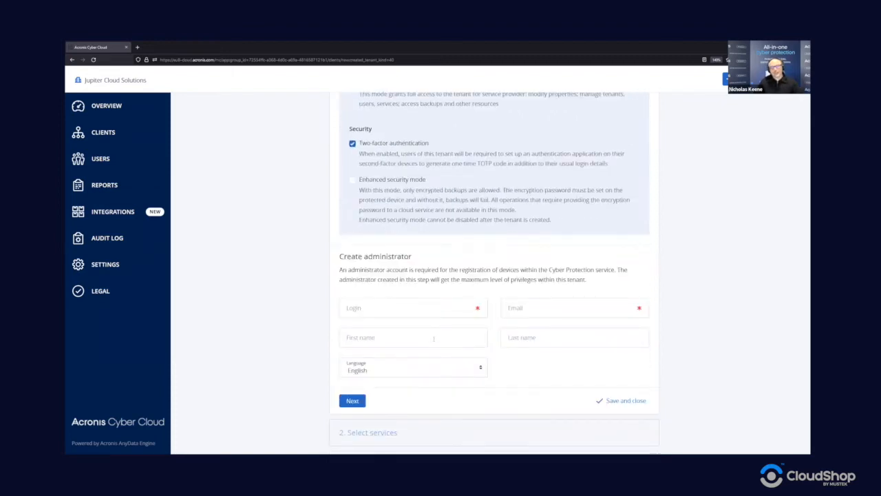
# Step: Enter the administrator's login and e-mail address in Create administrator
pyautogui.click(422, 307)
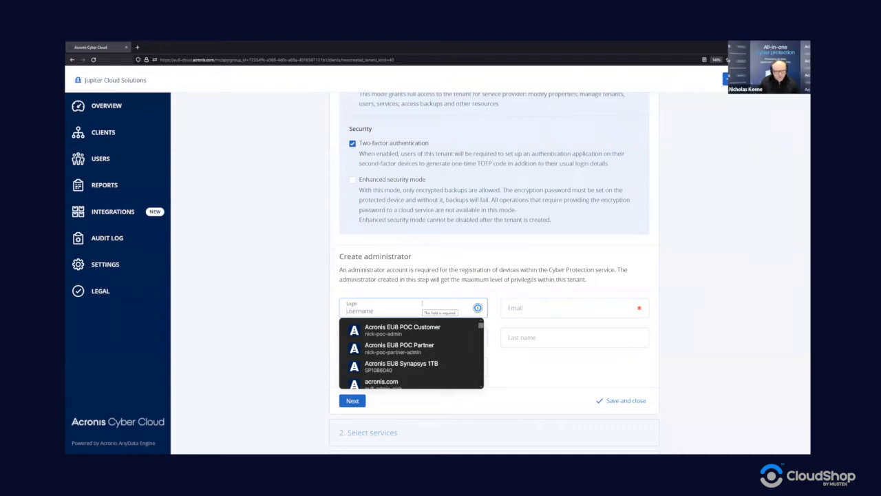
pyautogui.write('emabil')
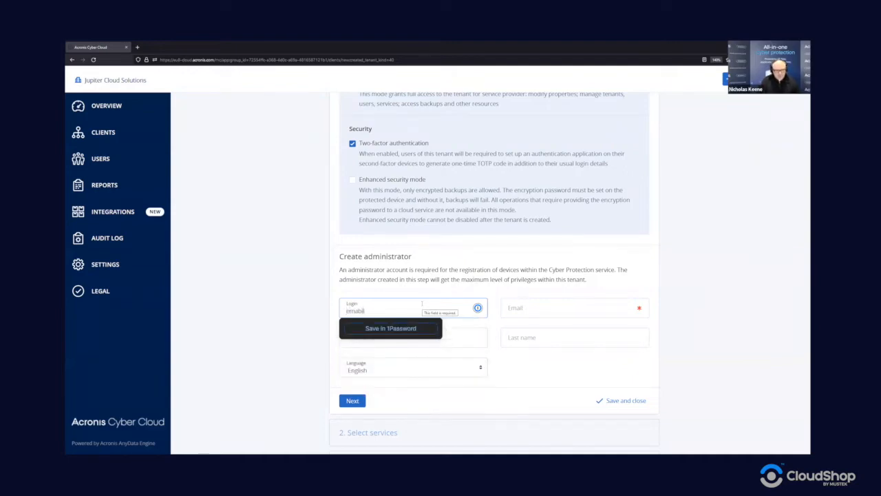
pyautogui.press('BackSpace')
pyautogui.press('BackSpace')
pyautogui.press('BackSpace')
pyautogui.write('il')
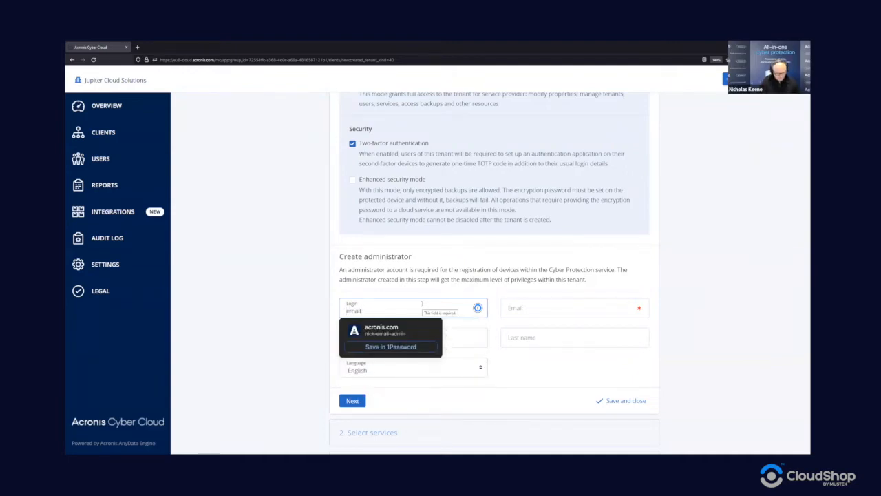
pyautogui.write('backup.asmi')
pyautogui.press('BackSpace')
pyautogui.press('BackSpace')
pyautogui.press('BackSpace')
pyautogui.write('dmi')
pyautogui.press('Tab')
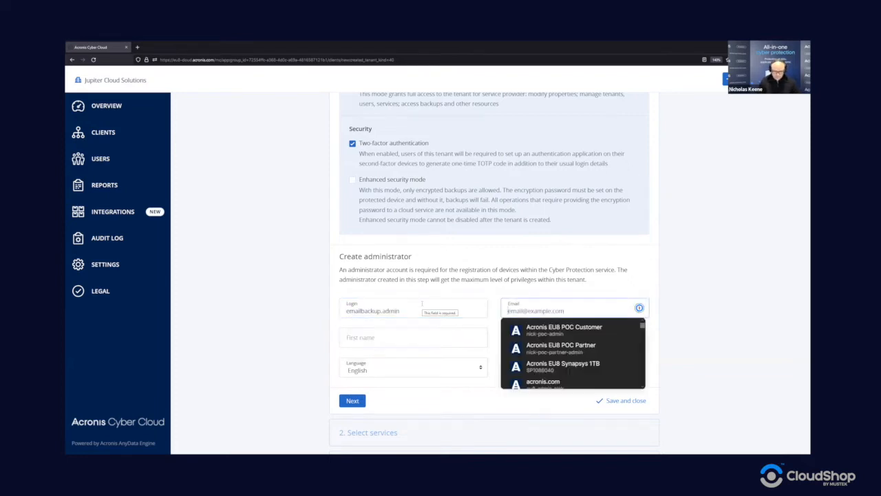
pyautogui.hotkey('shift', 'Tab')
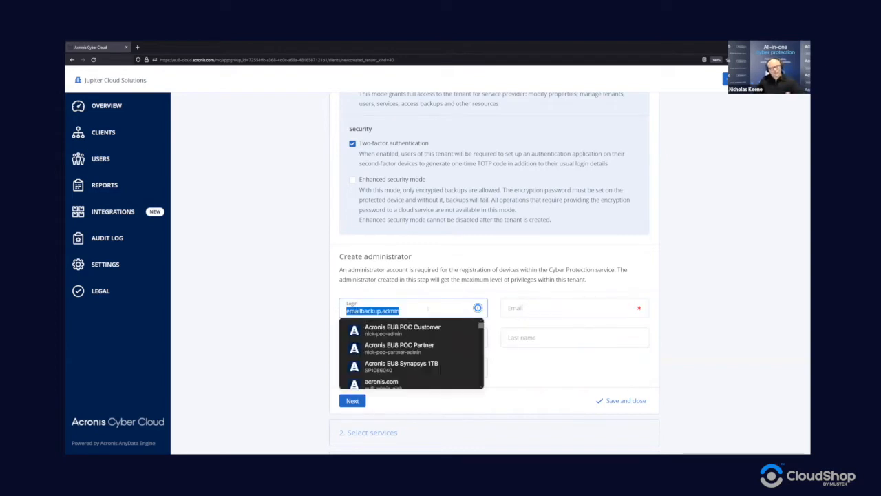
pyautogui.click(427, 308)
pyautogui.click(527, 311)
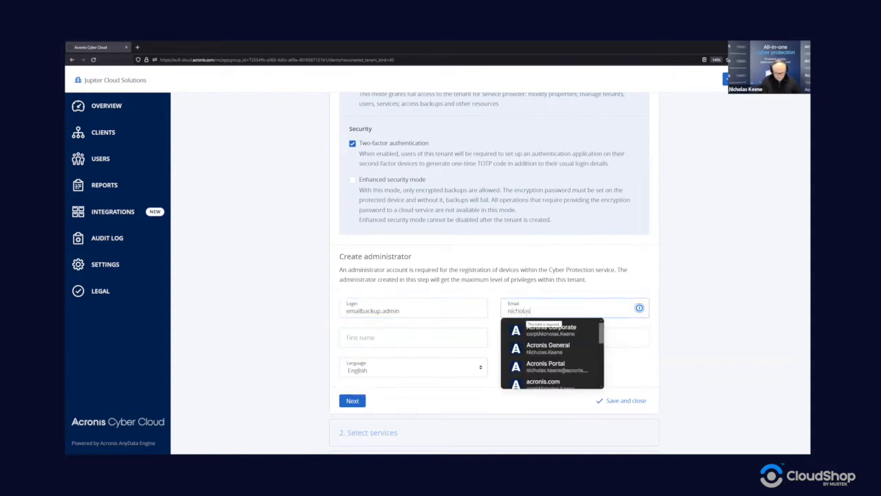
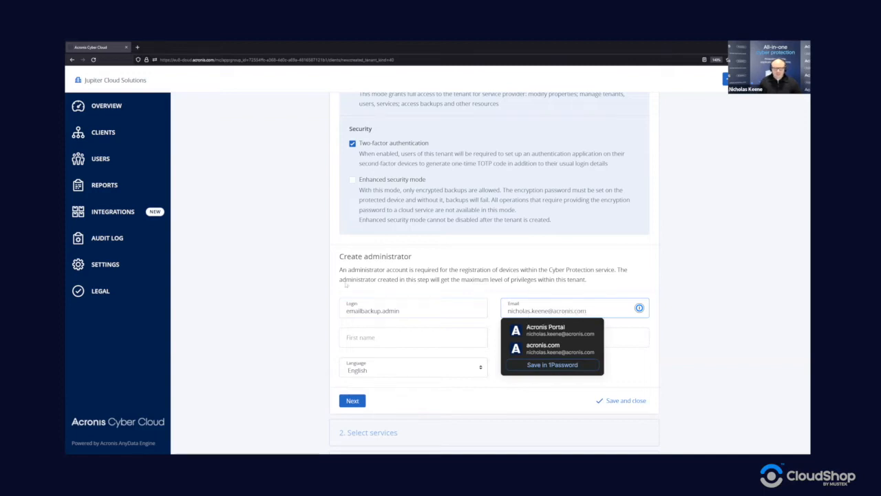
pyautogui.press('Tab')
pyautogui.press('Tab')
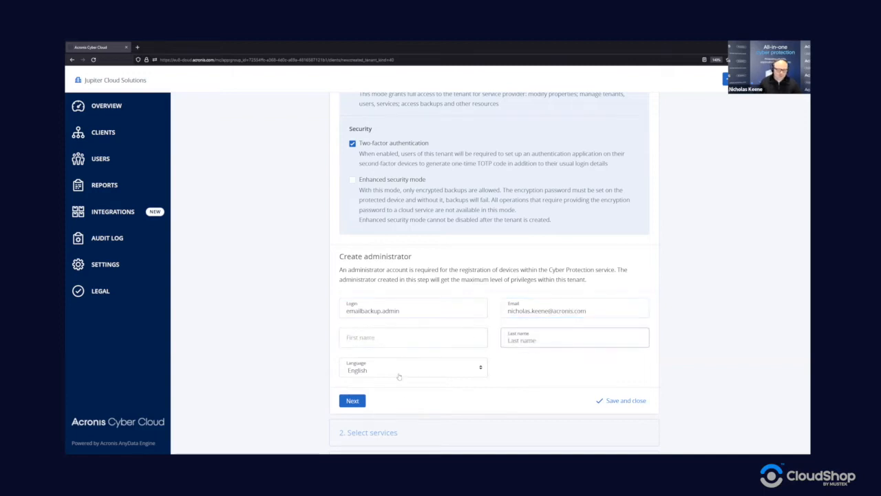
# Step: Keep English as the administrator language and proceed to Select services
pyautogui.click(404, 375)
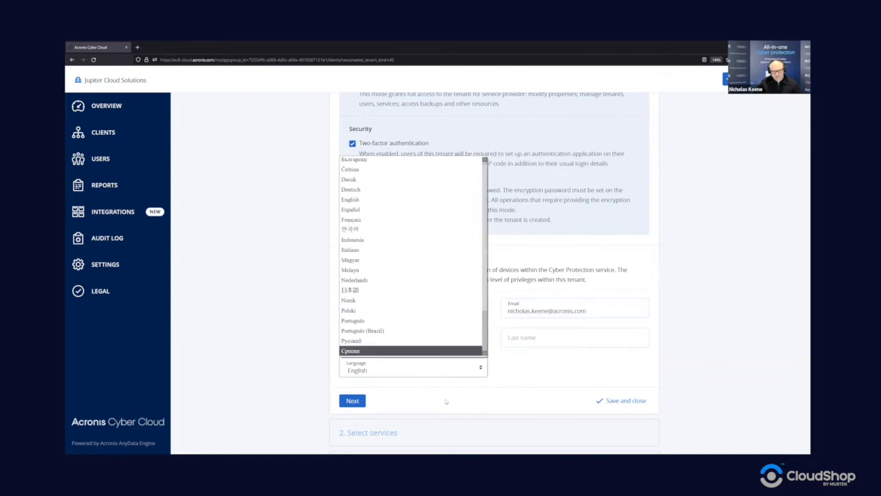
pyautogui.scroll(-3, 406, 289)
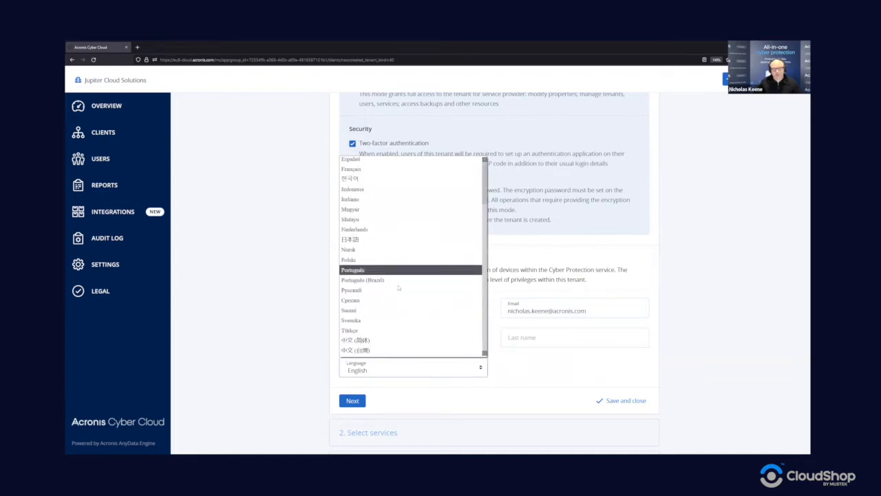
pyautogui.click(439, 388)
pyautogui.click(353, 401)
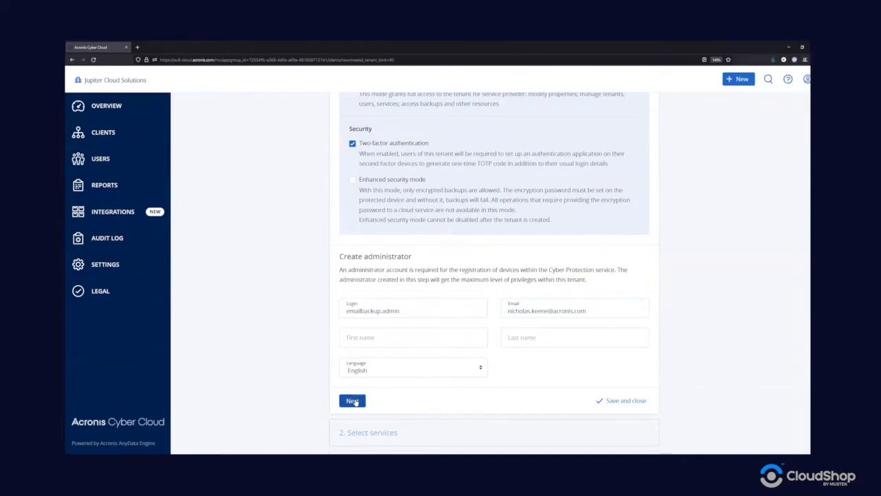
pyautogui.click(353, 401)
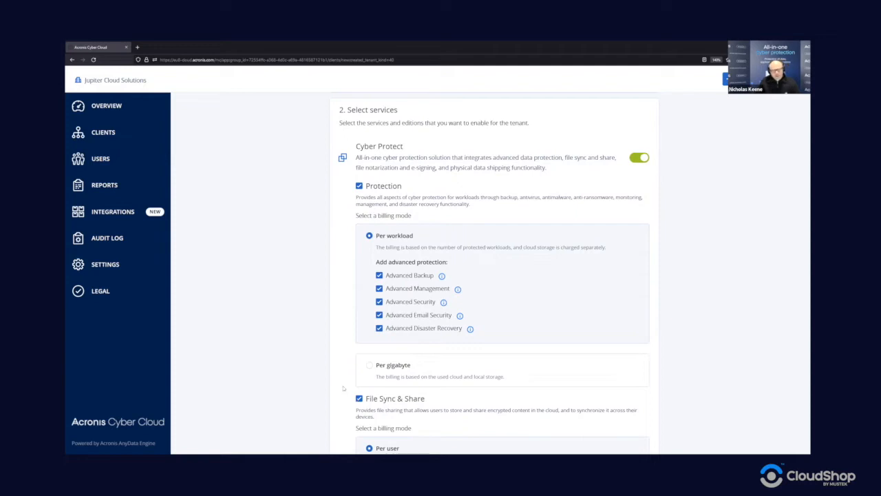
# Step: Uncheck Notary, Physical Data Shipping and File Sync & Share, leaving only Protection
pyautogui.scroll(-2, 349, 332)
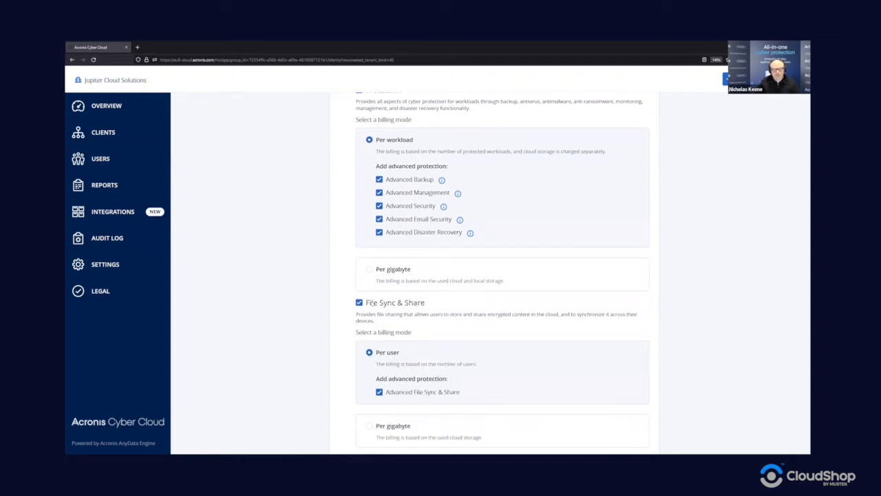
pyautogui.scroll(-2, 372, 303)
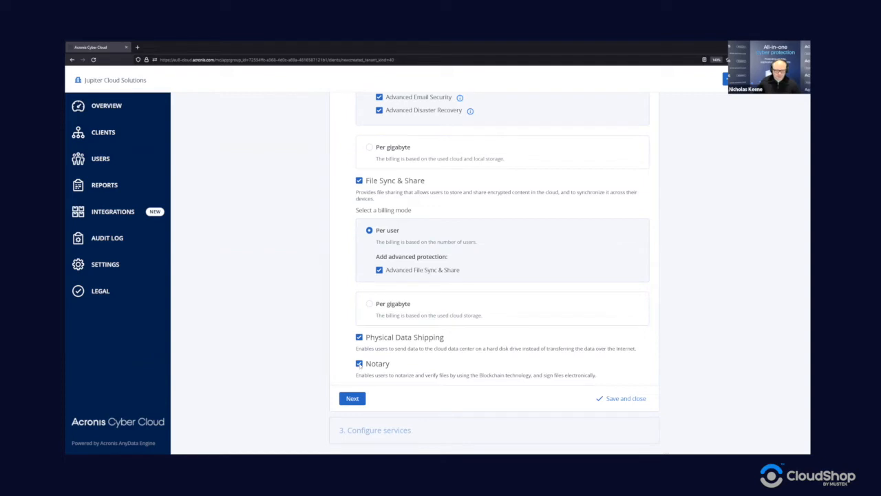
pyautogui.click(358, 364)
pyautogui.click(358, 337)
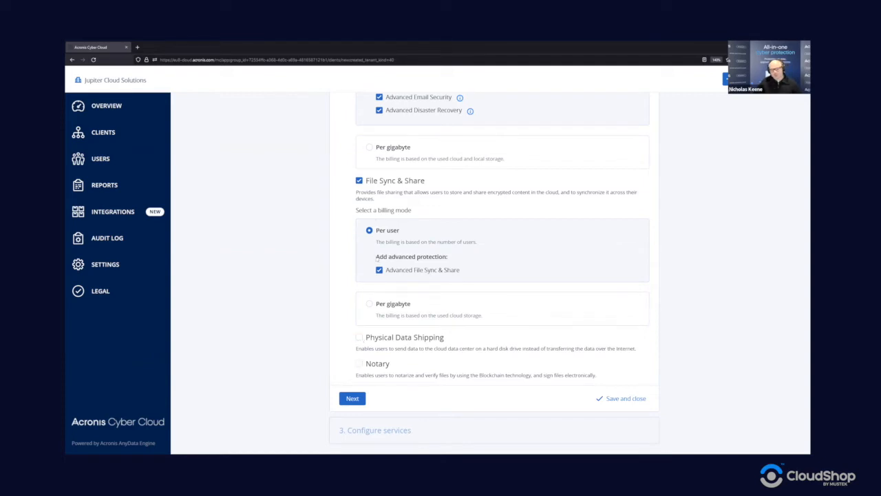
pyautogui.click(358, 180)
pyautogui.scroll(3, 322, 178)
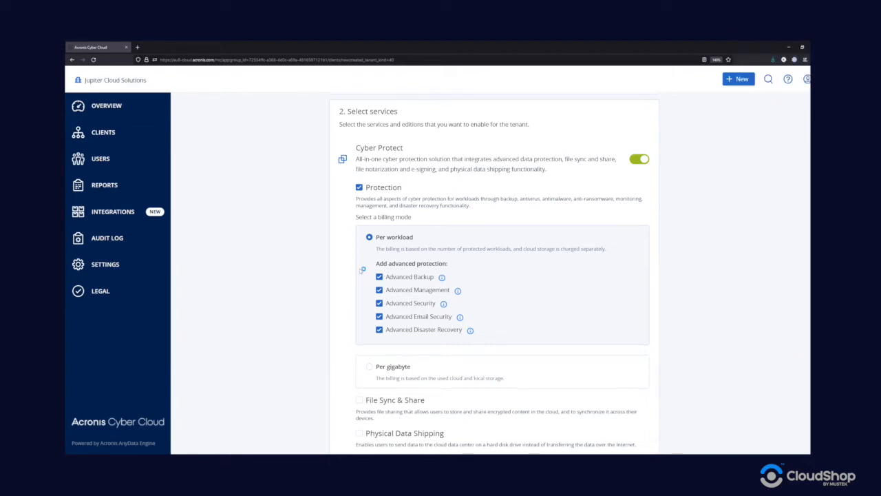
# Step: Clear Advanced Backup, Management, Security and Disaster Recovery, keeping only Advanced Email Security
pyautogui.click(379, 276)
pyautogui.click(379, 290)
pyautogui.click(380, 304)
pyautogui.click(379, 329)
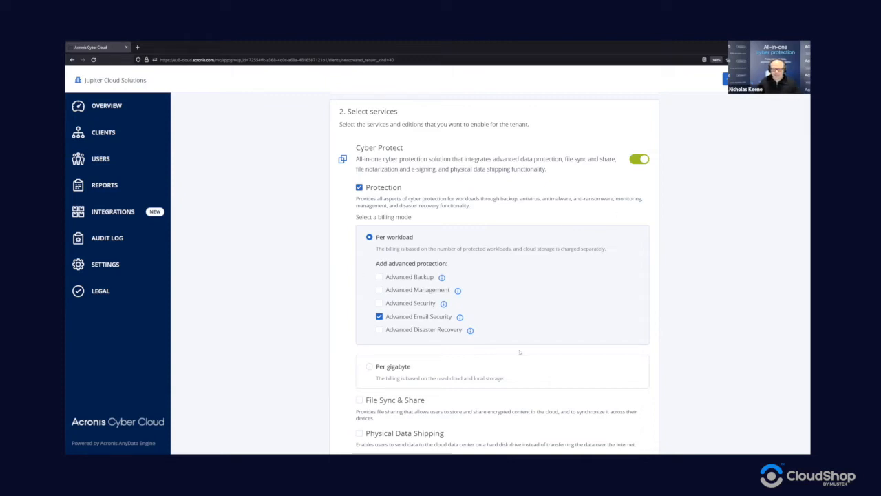
pyautogui.scroll(-1, 515, 354)
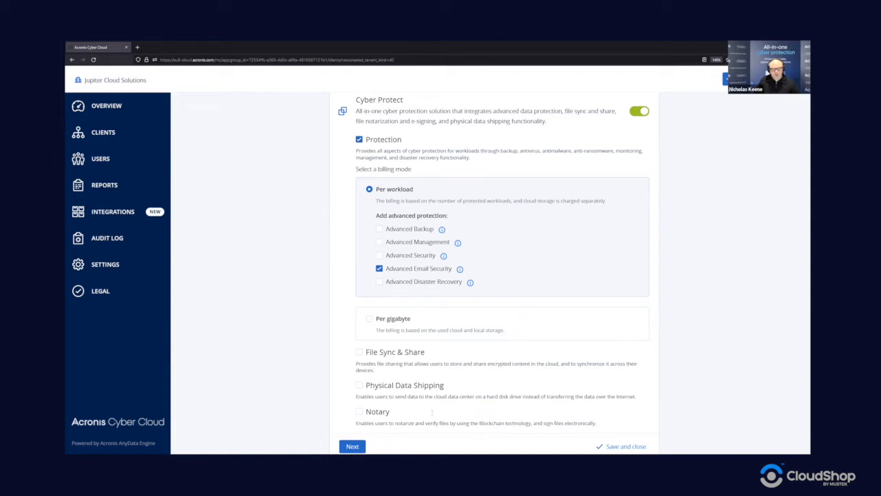
pyautogui.scroll(1, 691, 356)
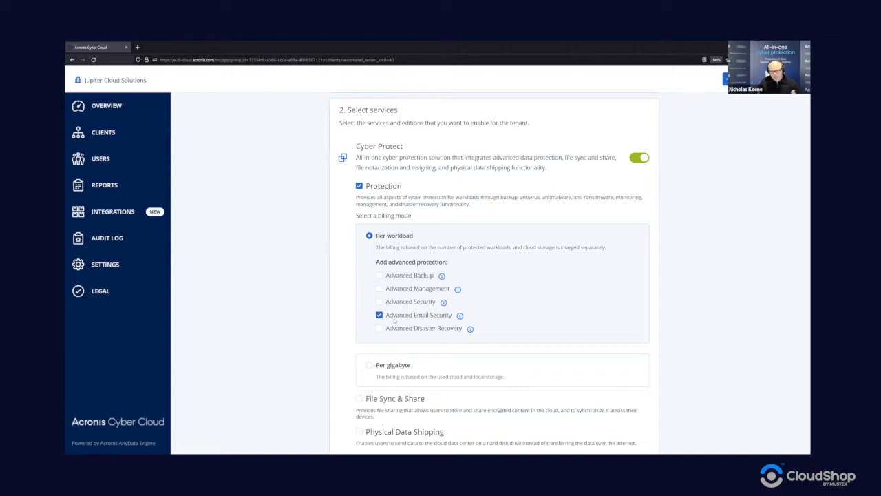
pyautogui.scroll(-3, 387, 315)
# Step: Move to Configure services and turn off Virtual machines, Servers and Workstations protection
pyautogui.click(352, 397)
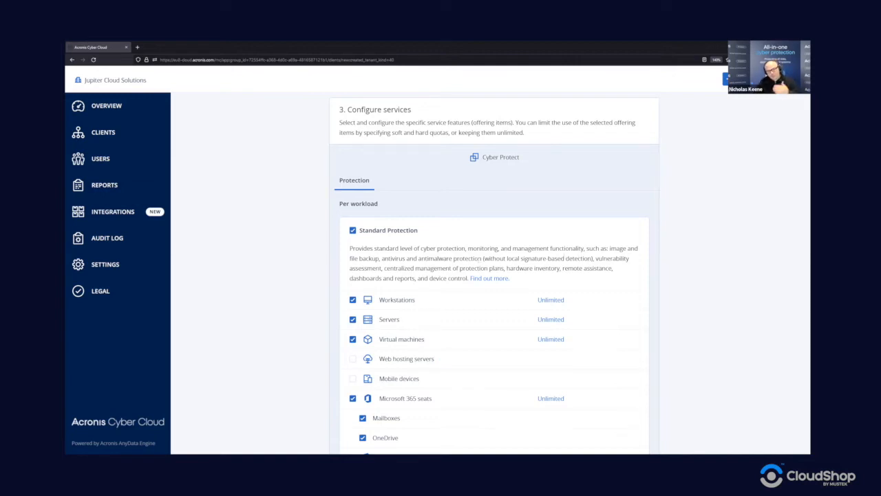
pyautogui.scroll(-1, 461, 264)
pyautogui.scroll(-1, 461, 264)
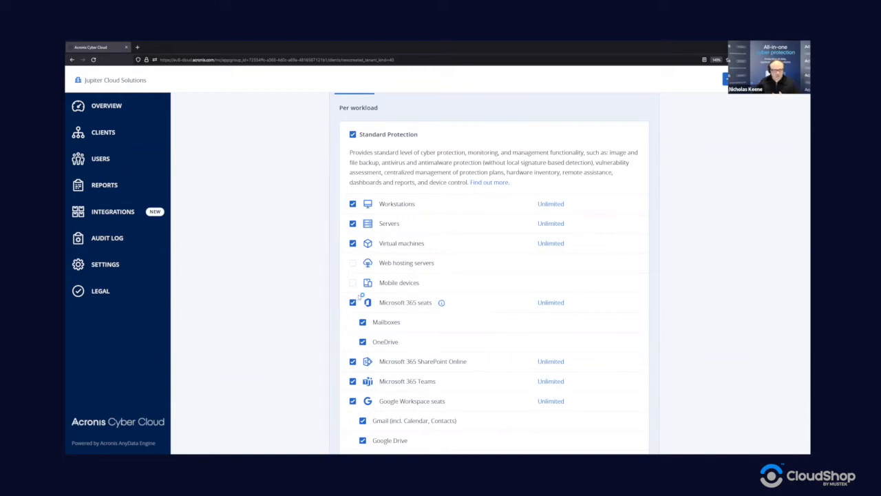
pyautogui.click(352, 243)
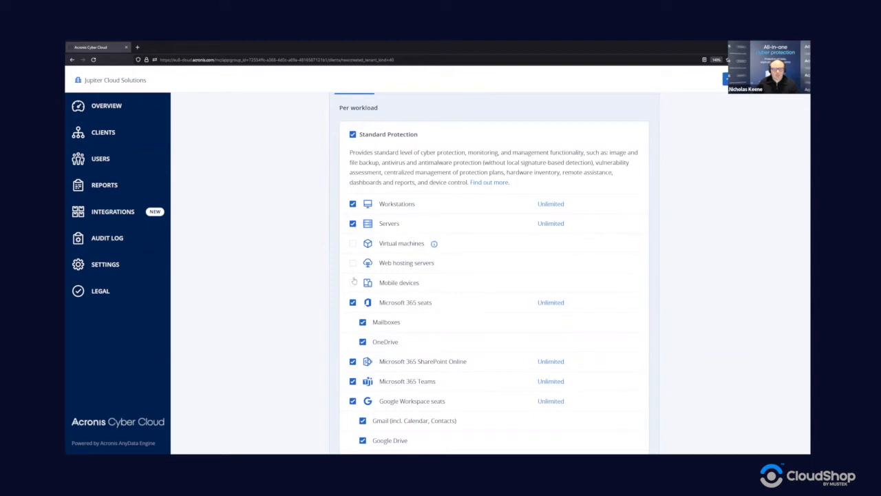
pyautogui.click(352, 224)
pyautogui.click(352, 204)
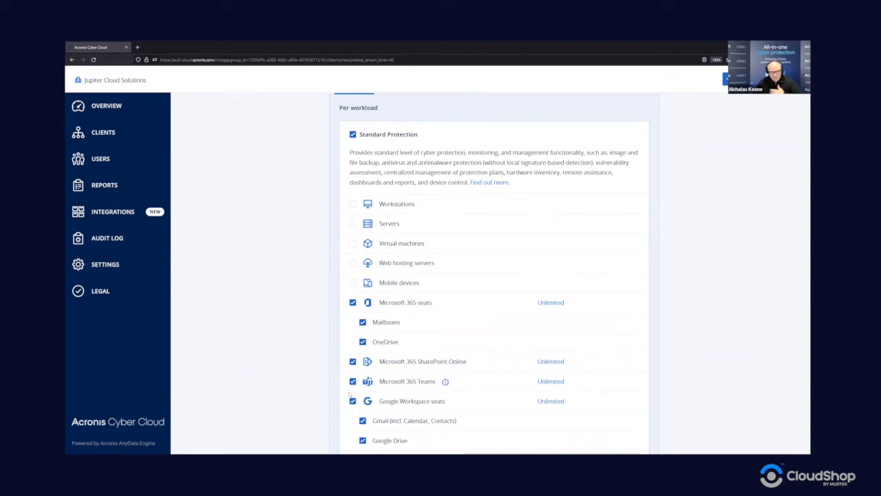
# Step: Turn off Google Workspace seats, Shared Drive, Websites and Hosted Exchange mailboxes protection
pyautogui.scroll(-1, 375, 356)
pyautogui.click(352, 353)
pyautogui.click(352, 372)
pyautogui.click(353, 392)
pyautogui.click(353, 412)
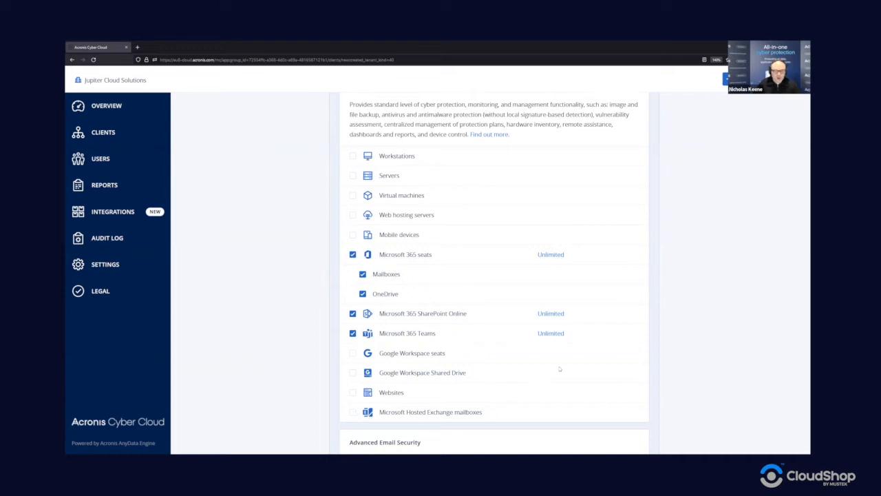
pyautogui.scroll(1, 557, 357)
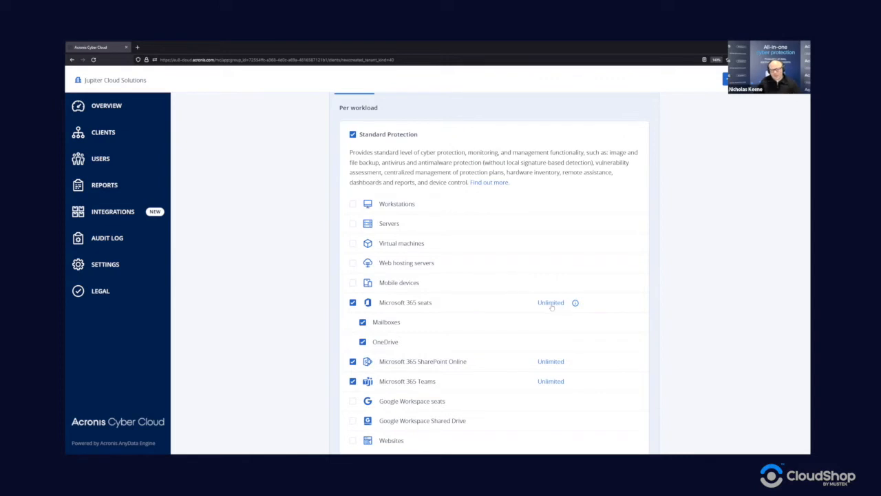
# Step: Set the Microsoft 365 seats quota to 25, leaving overage at 0
pyautogui.click(551, 304)
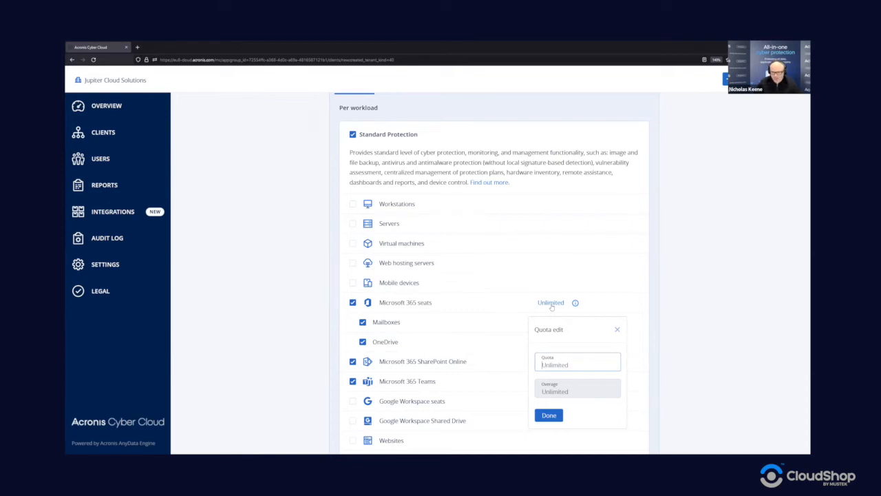
pyautogui.write('25')
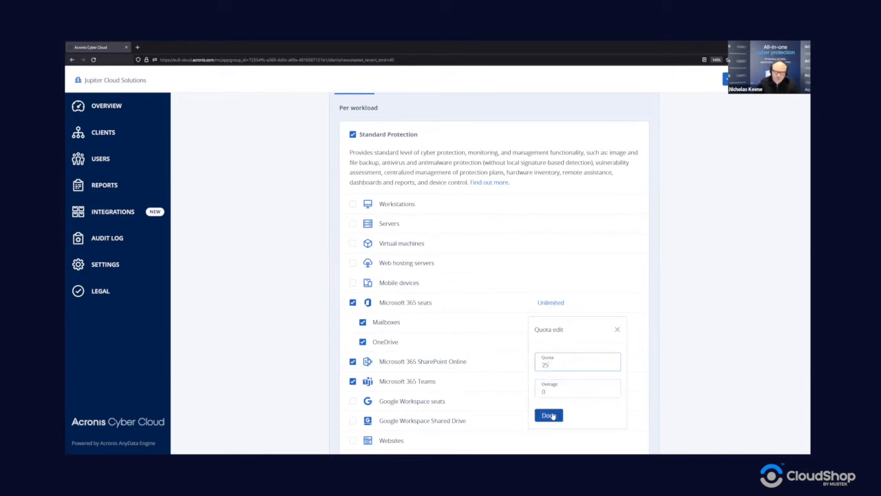
pyautogui.moveTo(549, 391); pyautogui.dragTo(539, 391)
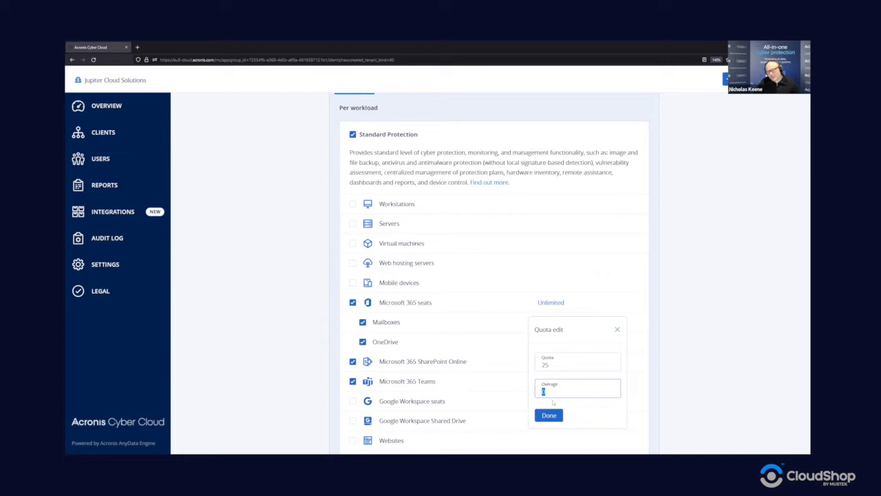
pyautogui.click(548, 417)
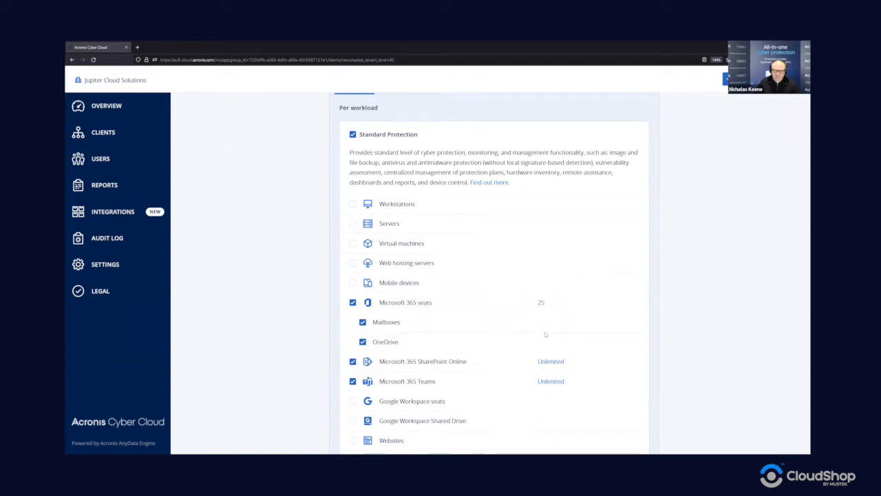
# Step: Give Advanced Email Security mailboxes a quota of 25 instead of Unlimited
pyautogui.scroll(-1, 548, 369)
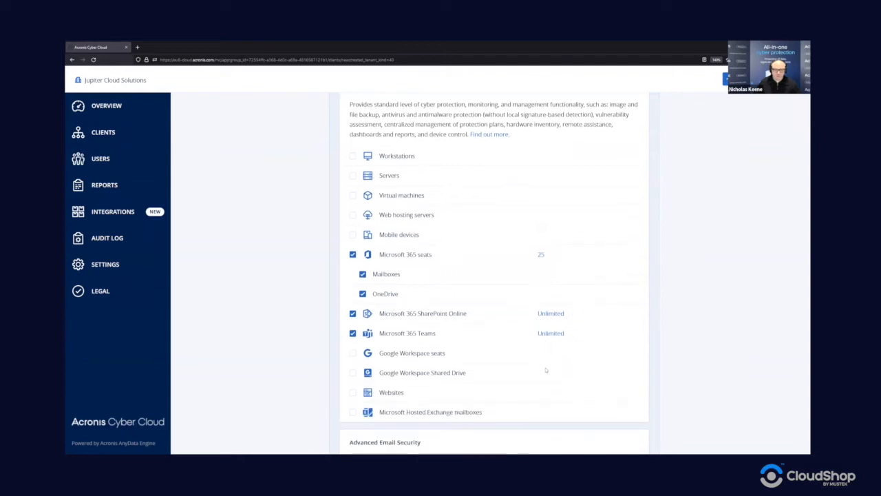
pyautogui.scroll(-1, 548, 328)
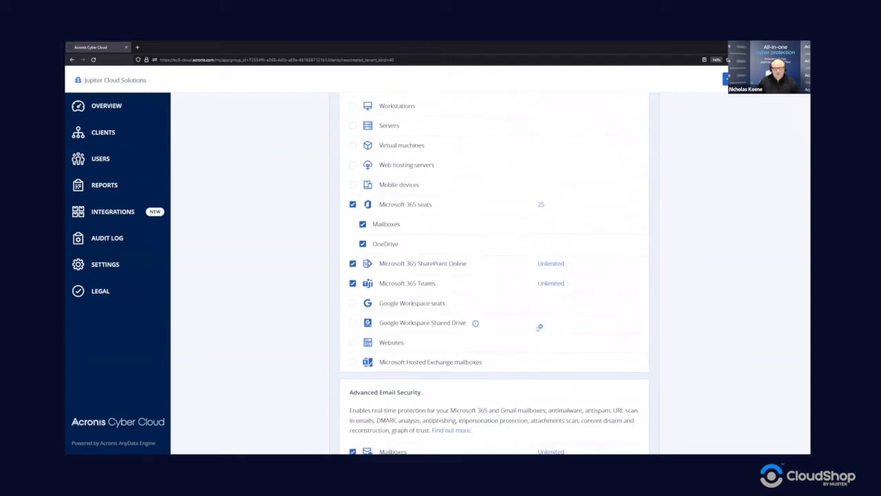
pyautogui.scroll(-2, 539, 325)
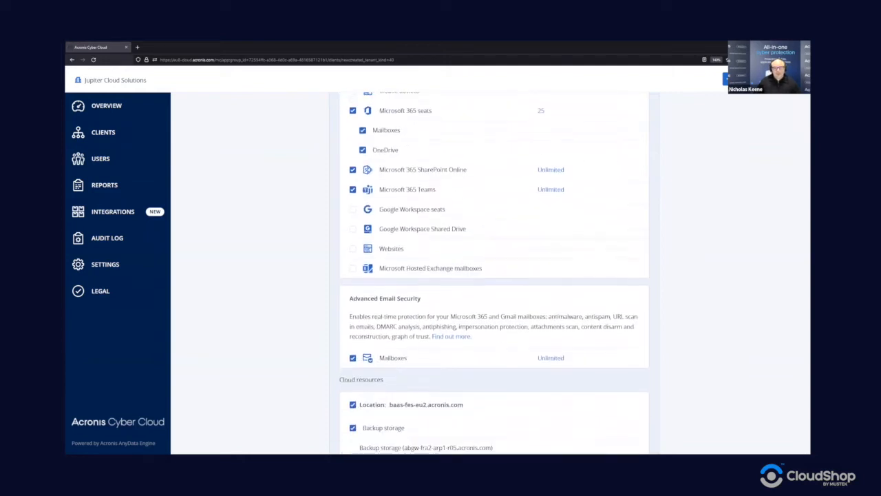
pyautogui.click(551, 359)
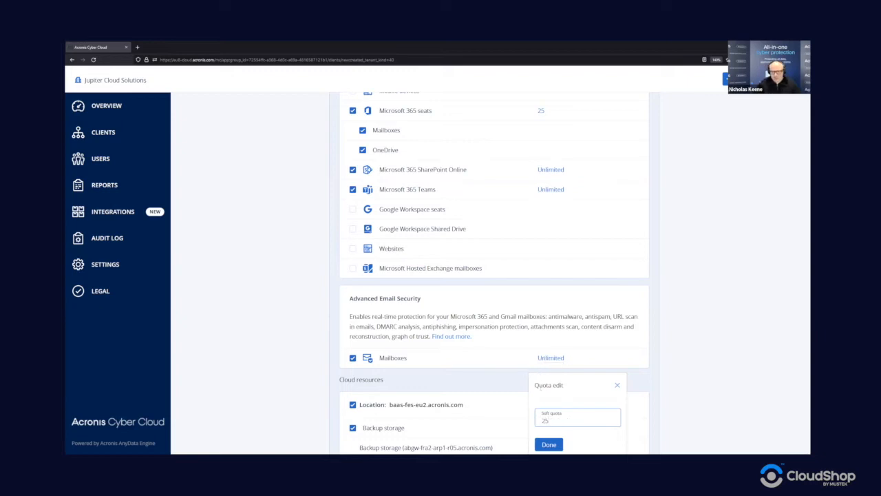
pyautogui.scroll(-1, 549, 374)
pyautogui.click(551, 310)
pyautogui.write('25')
pyautogui.click(549, 396)
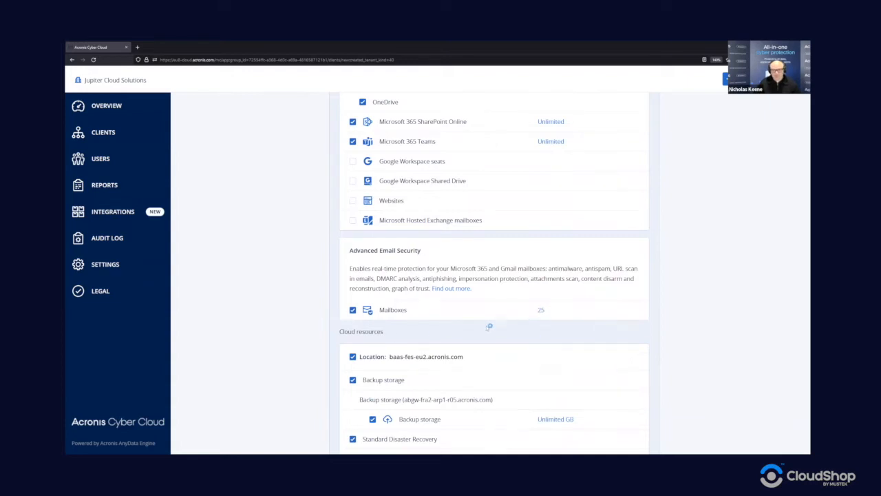
pyautogui.scroll(-2, 489, 326)
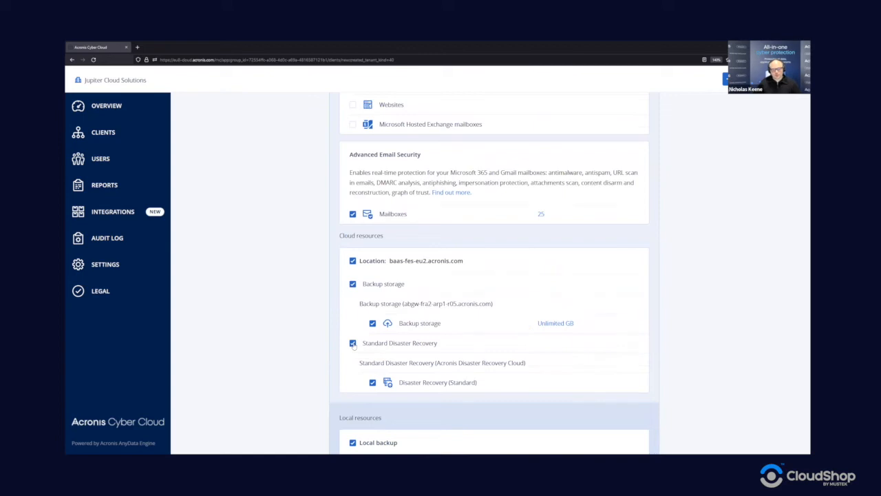
# Step: Turn off Standard Disaster Recovery and cap cloud backup storage at 500 GB
pyautogui.click(353, 343)
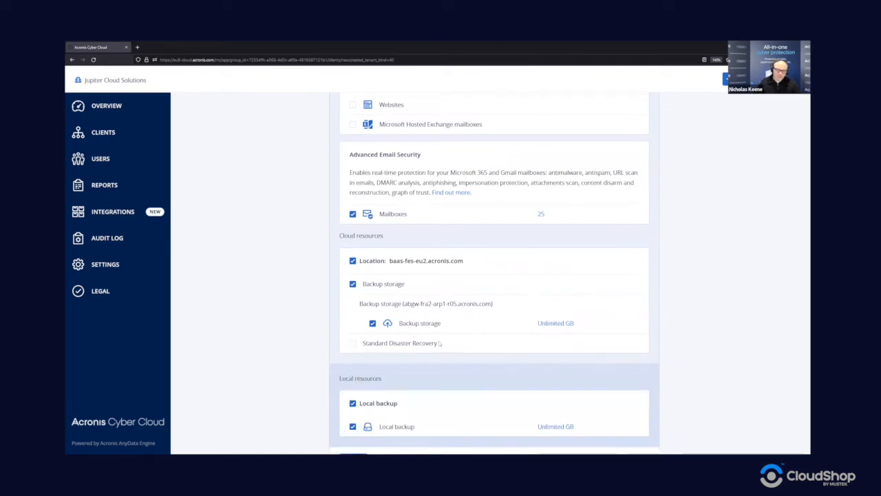
pyautogui.scroll(1, 416, 274)
pyautogui.scroll(3, 416, 273)
pyautogui.scroll(-4, 417, 285)
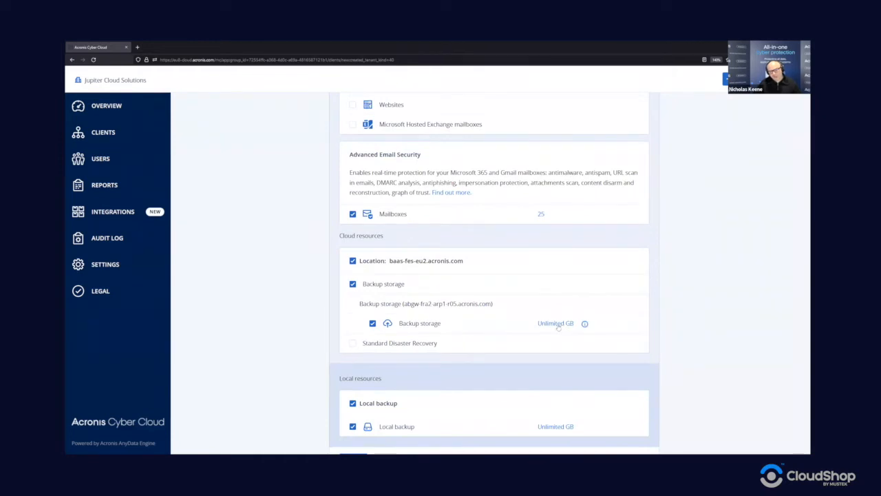
pyautogui.click(558, 324)
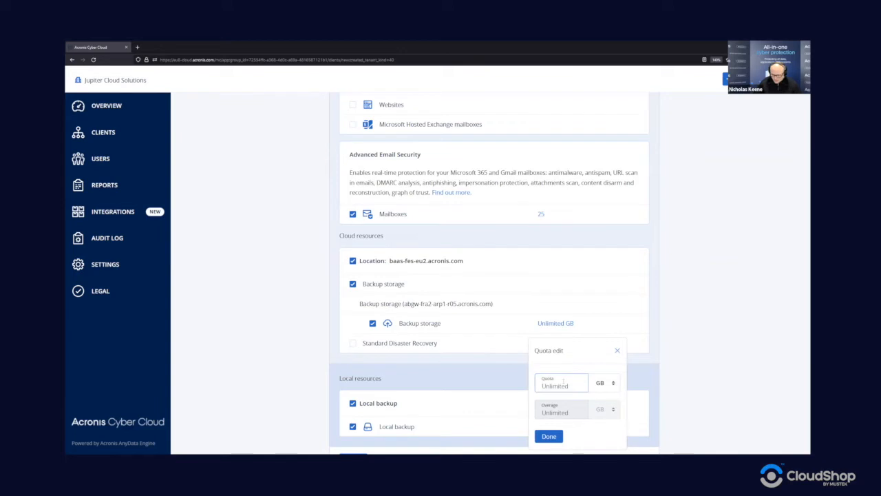
pyautogui.write('500')
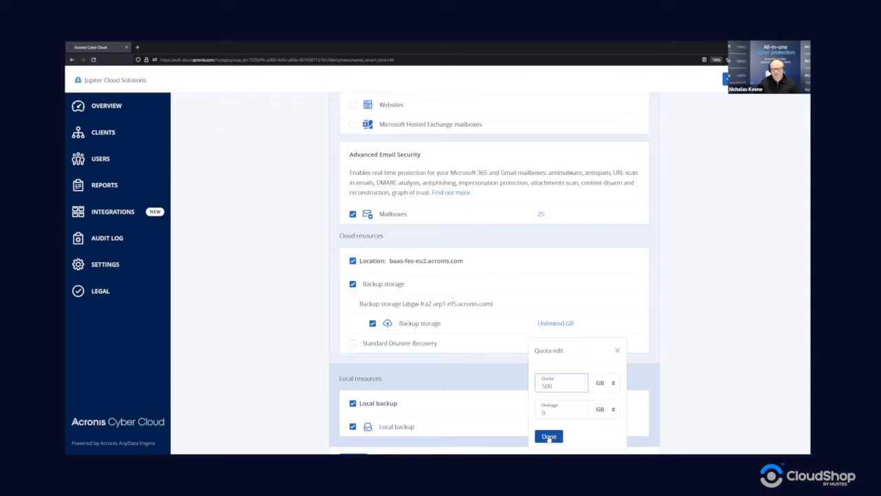
pyautogui.click(548, 437)
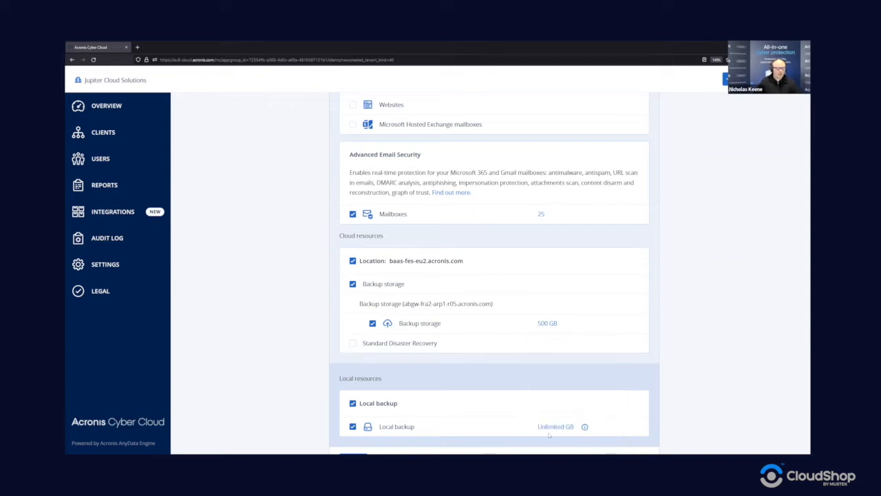
# Step: Switch off Local backup for the tenant
pyautogui.click(354, 404)
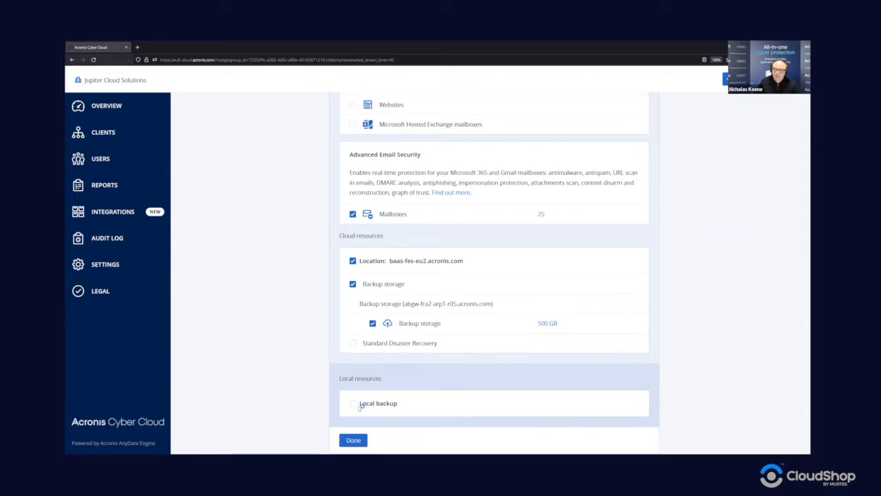
pyautogui.scroll(5, 390, 358)
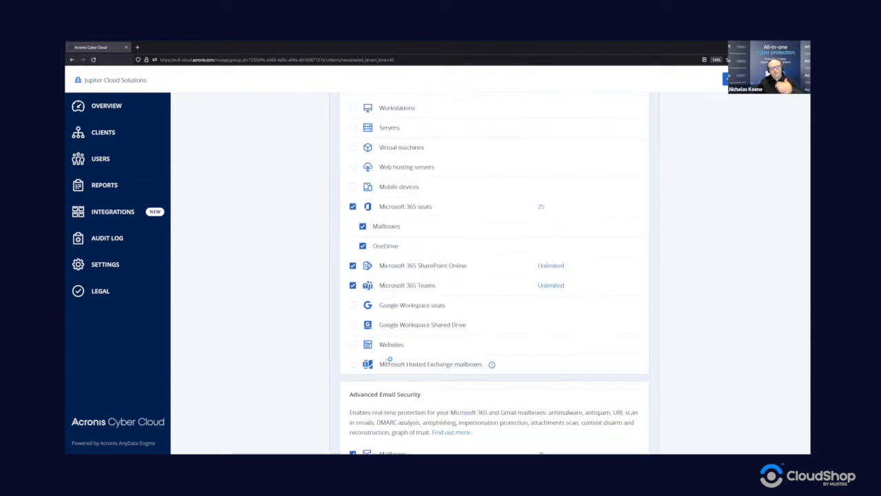
pyautogui.scroll(-1, 413, 345)
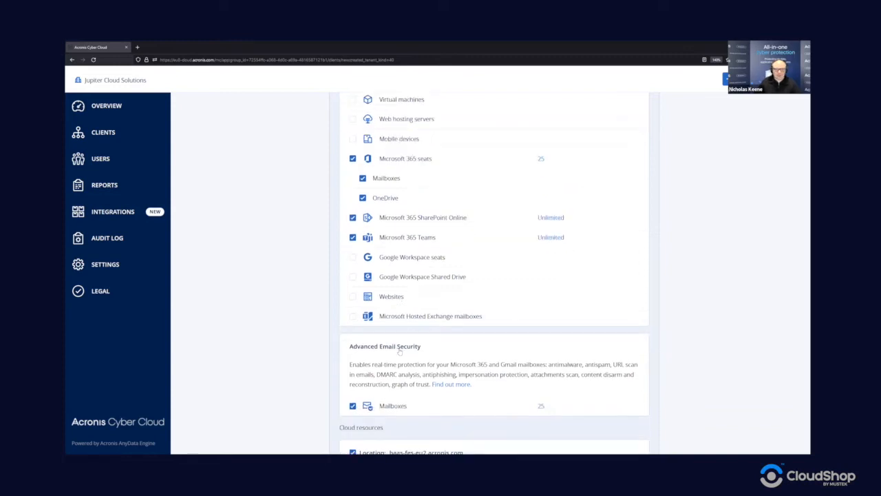
pyautogui.scroll(-2, 456, 370)
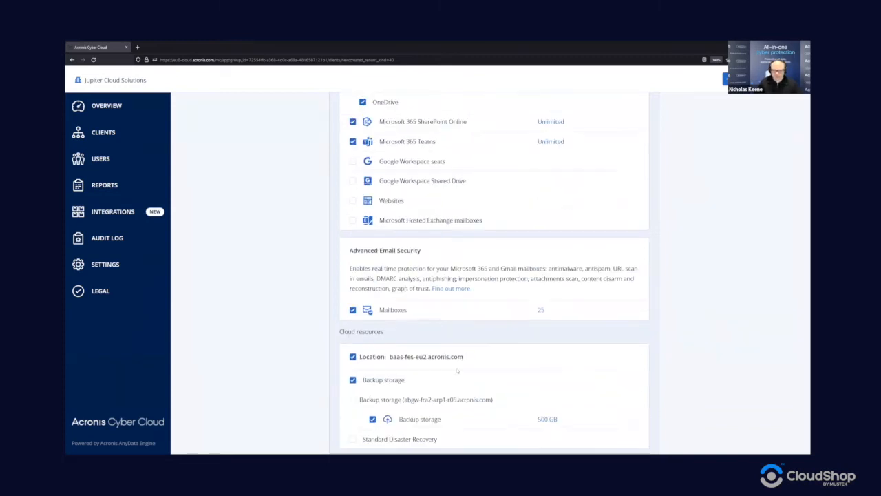
pyautogui.scroll(-2, 465, 407)
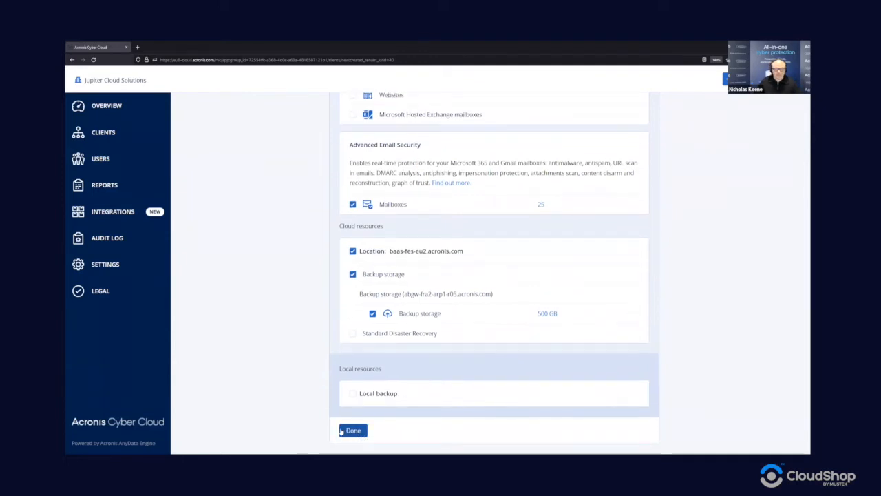
# Step: Confirm the service settings (25 email security mailboxes, 500 GB backup storage) and create the client
pyautogui.scroll(4, 385, 425)
pyautogui.scroll(3, 389, 416)
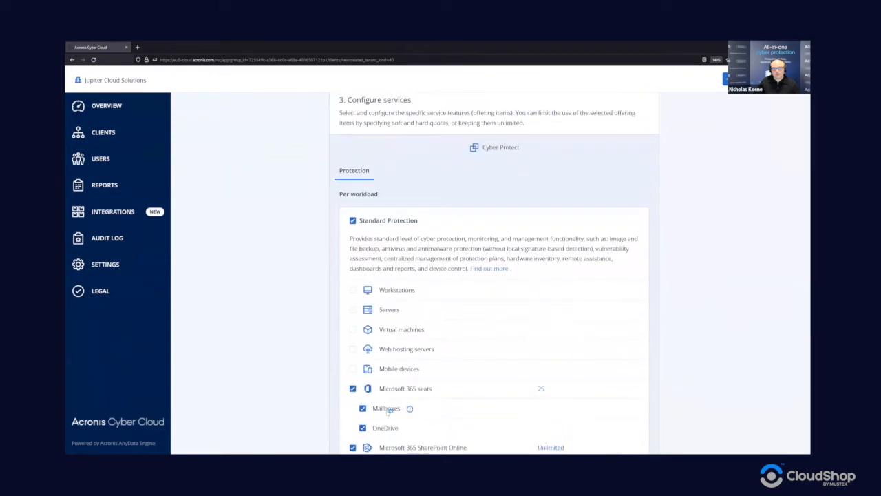
pyautogui.scroll(-1, 435, 282)
pyautogui.scroll(-5, 443, 342)
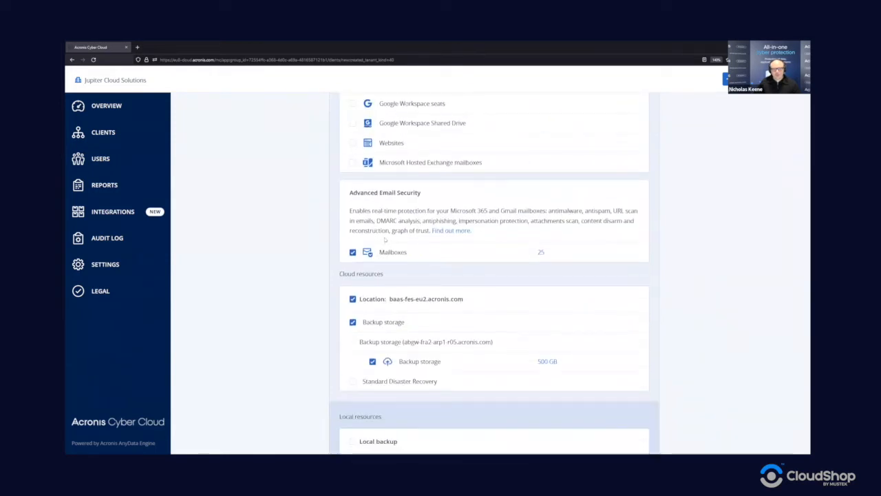
pyautogui.scroll(-1, 427, 396)
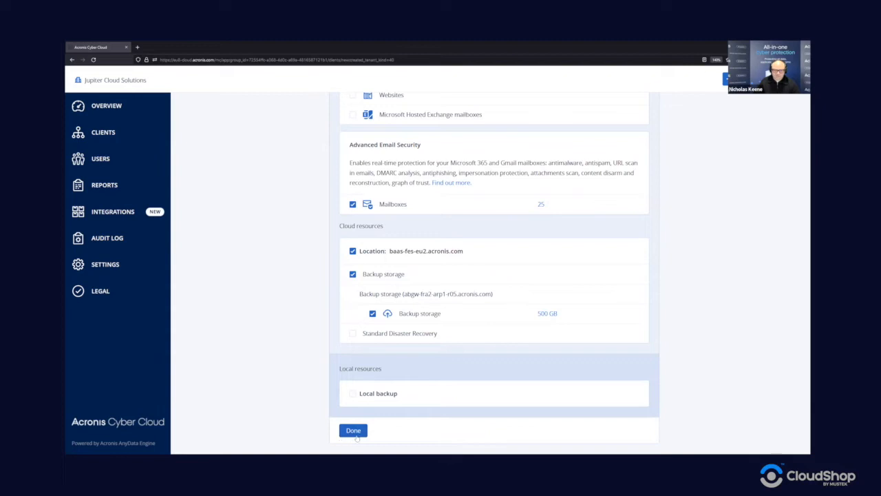
pyautogui.click(355, 432)
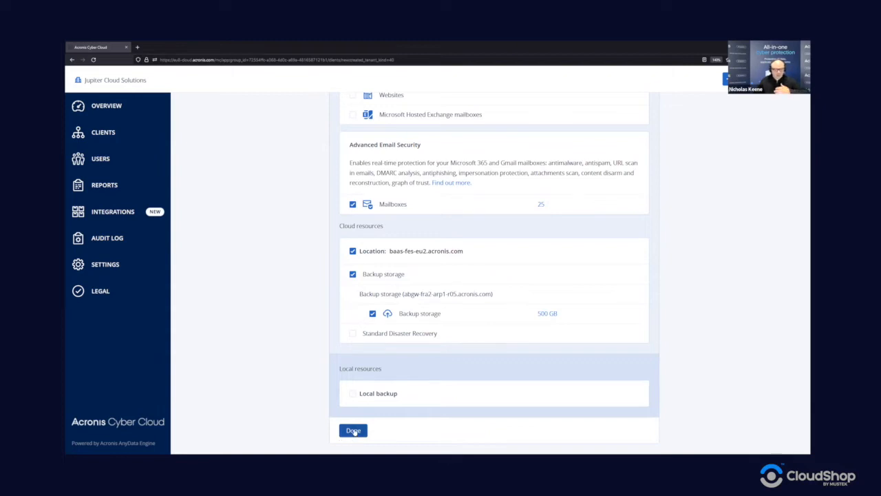
pyautogui.click(354, 431)
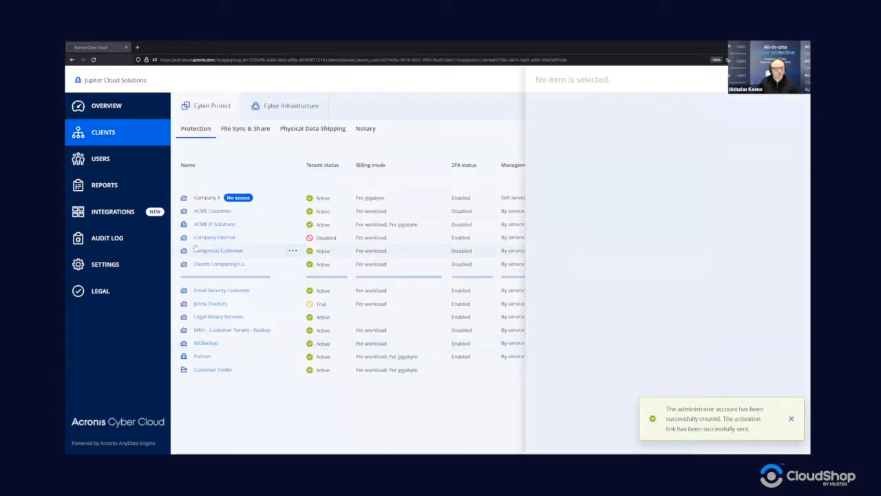
# Step: Open Email Backup Customer's details to check its 25 Microsoft 365 seats and 500 GB storage
pyautogui.click(220, 276)
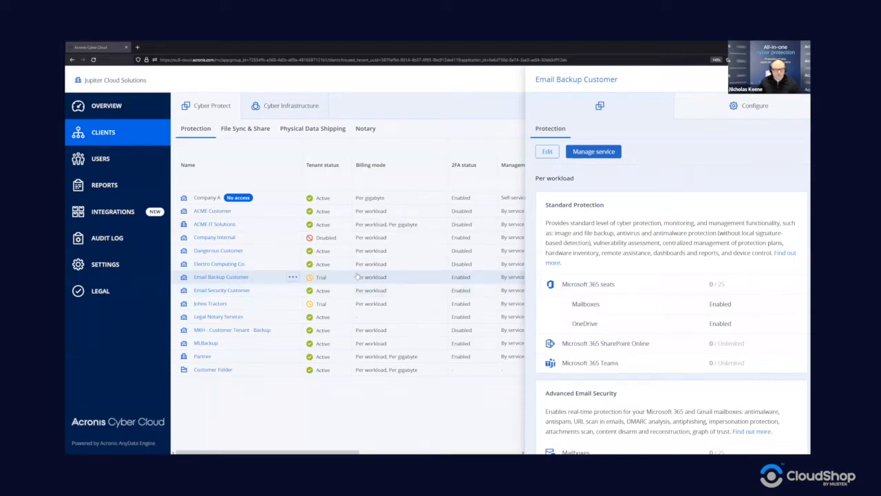
pyautogui.scroll(-2, 686, 198)
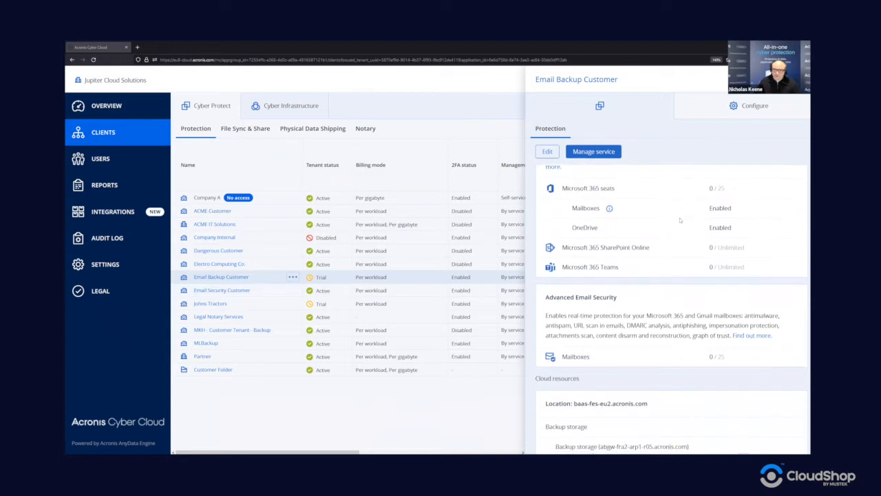
pyautogui.scroll(-1, 681, 220)
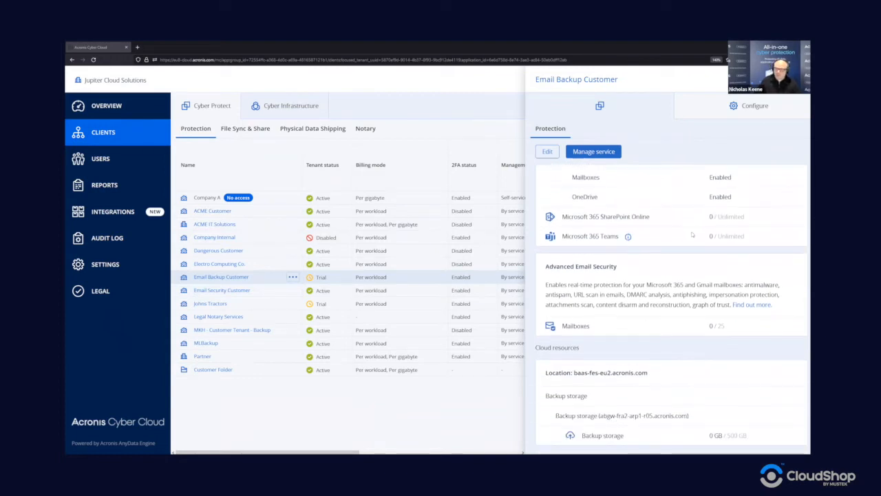
pyautogui.scroll(3, 687, 242)
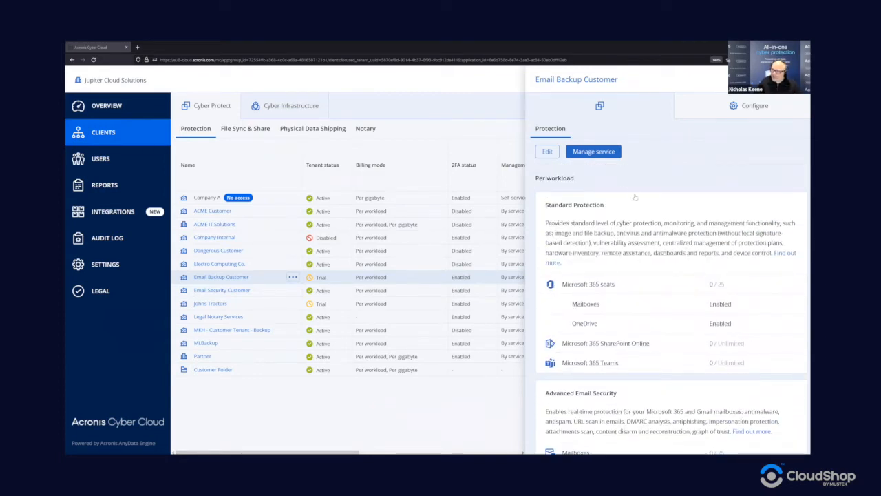
# Step: Raise the client's Microsoft 365 seats quota from 25 to 30
pyautogui.click(549, 152)
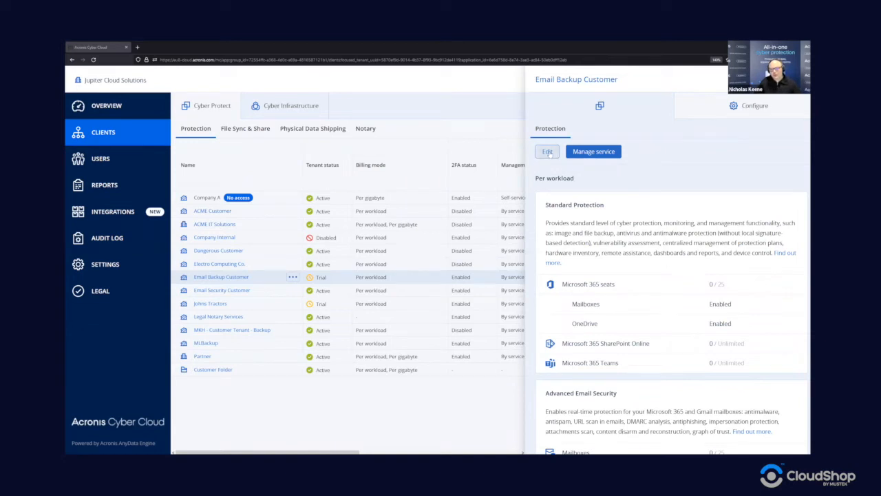
pyautogui.scroll(-1, 577, 263)
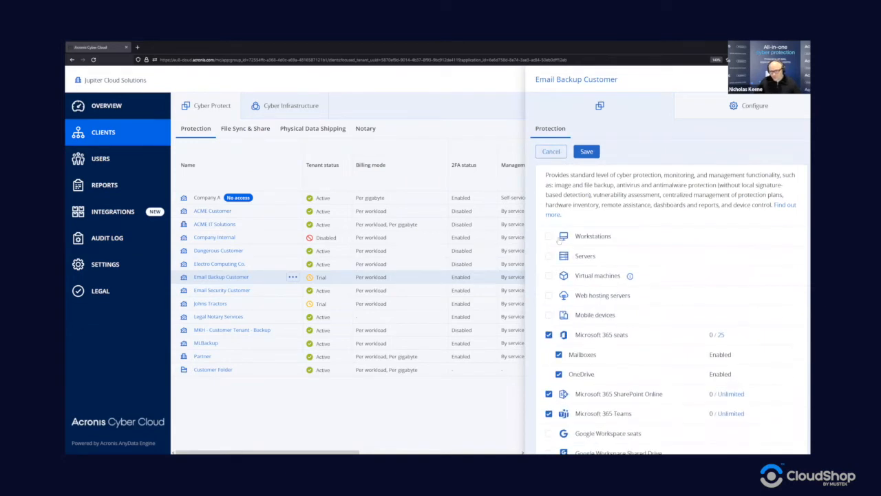
pyautogui.scroll(-3, 577, 264)
pyautogui.scroll(2, 606, 258)
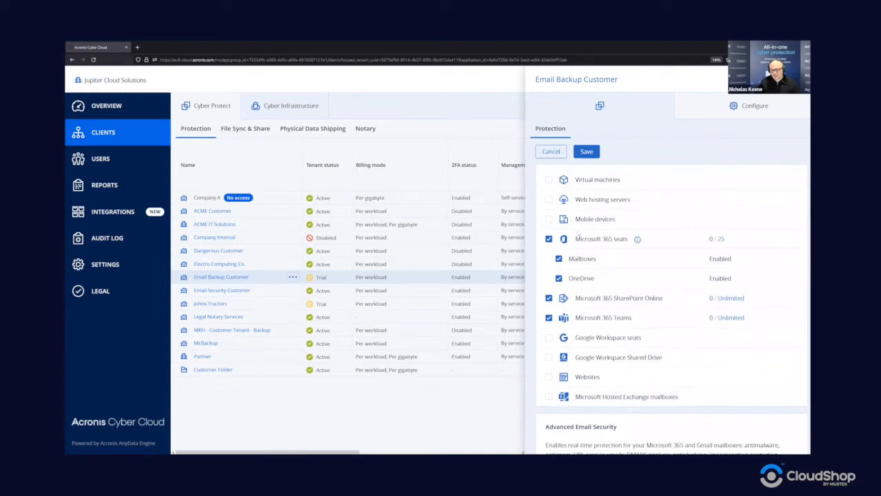
pyautogui.scroll(2, 564, 217)
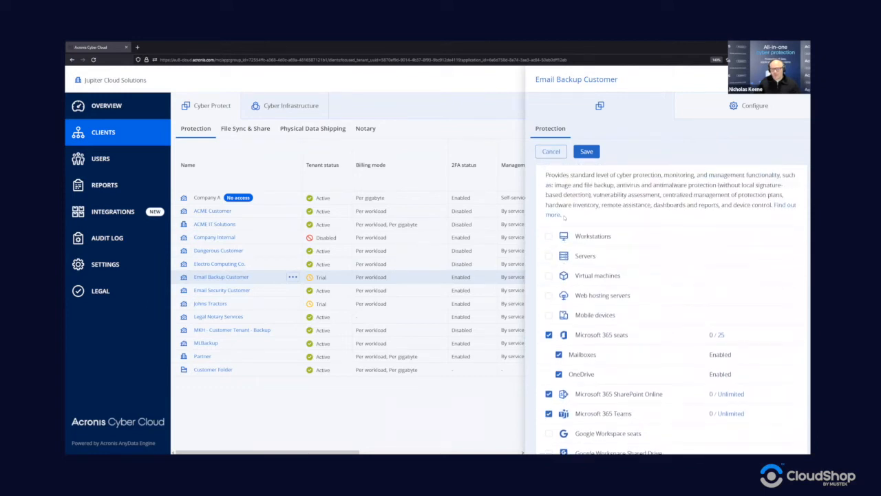
pyautogui.scroll(-1, 566, 221)
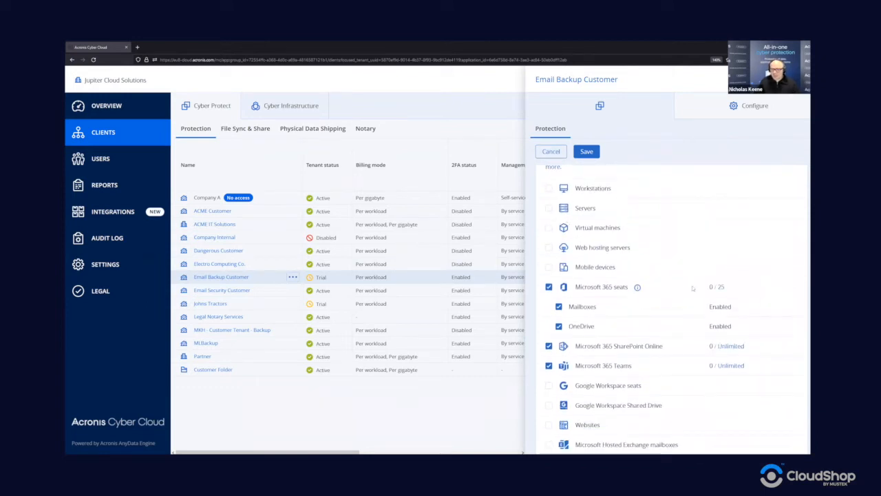
pyautogui.click(723, 287)
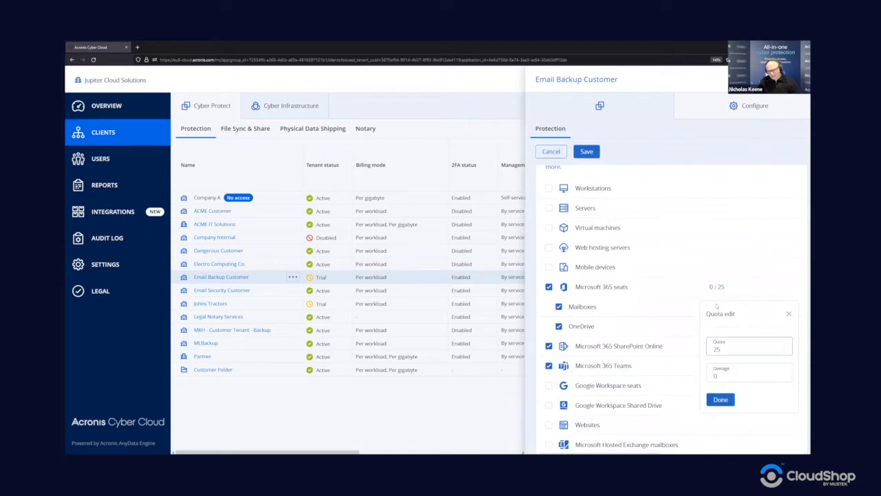
pyautogui.press('BackSpace')
pyautogui.press('BackSpace')
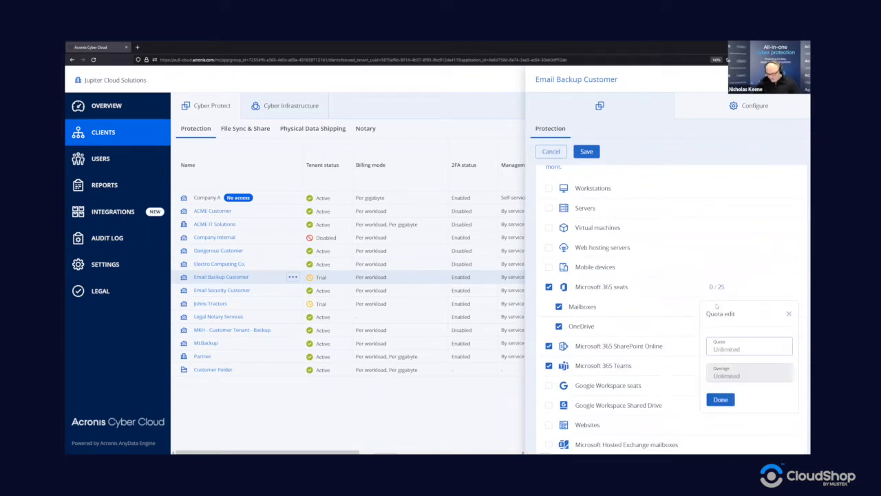
pyautogui.write('30')
pyautogui.click(722, 399)
# Step: Raise the email security Mailboxes quota to 30 and save the client's quotas
pyautogui.scroll(-2, 724, 401)
pyautogui.scroll(-3, 722, 378)
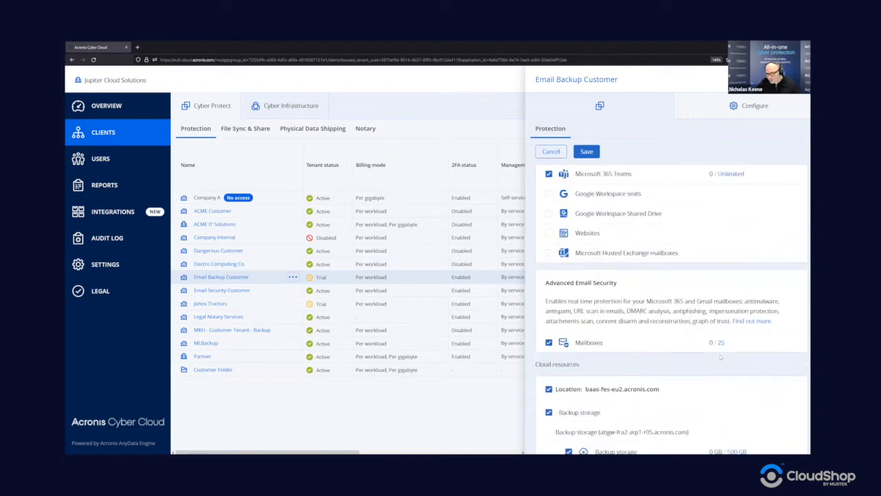
pyautogui.click(720, 351)
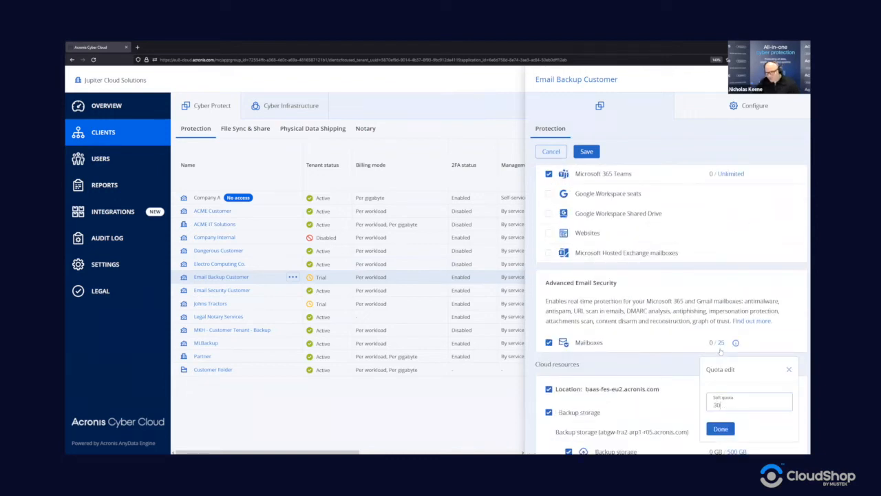
pyautogui.click(720, 428)
pyautogui.click(580, 152)
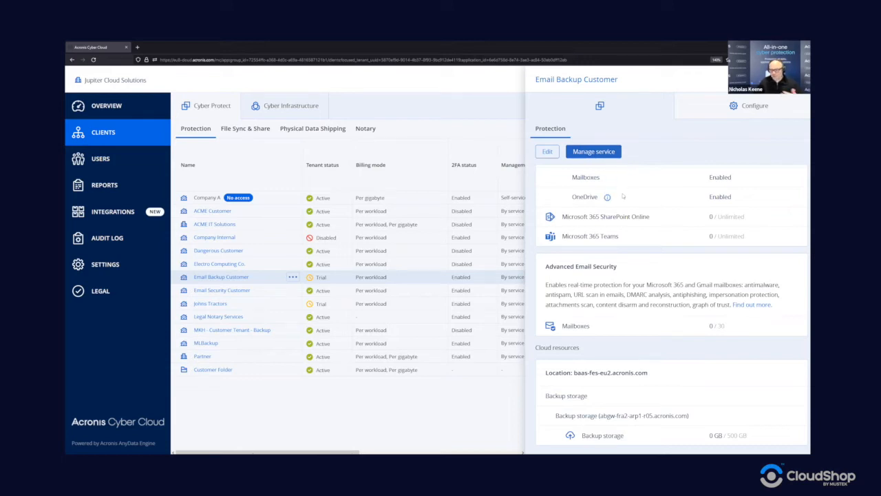
# Step: Look over Email Backup Customer's service list, then close the side panel to reveal the Clients table
pyautogui.scroll(1, 657, 260)
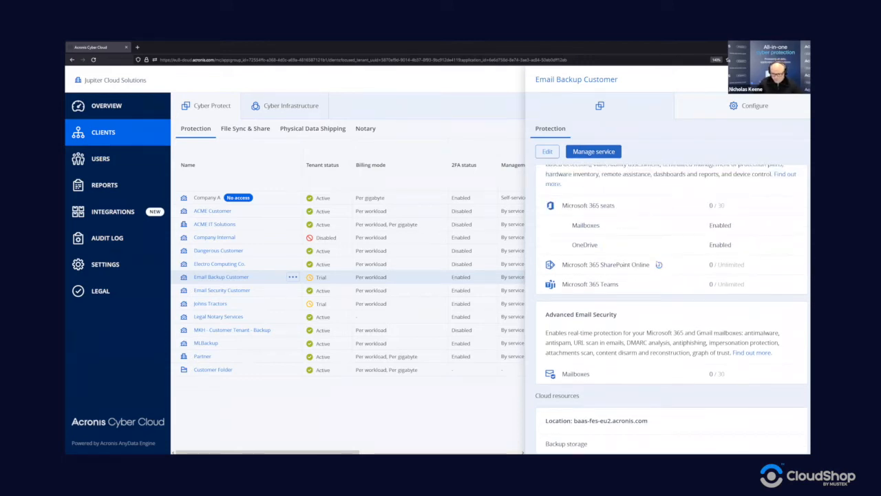
pyautogui.scroll(2, 656, 261)
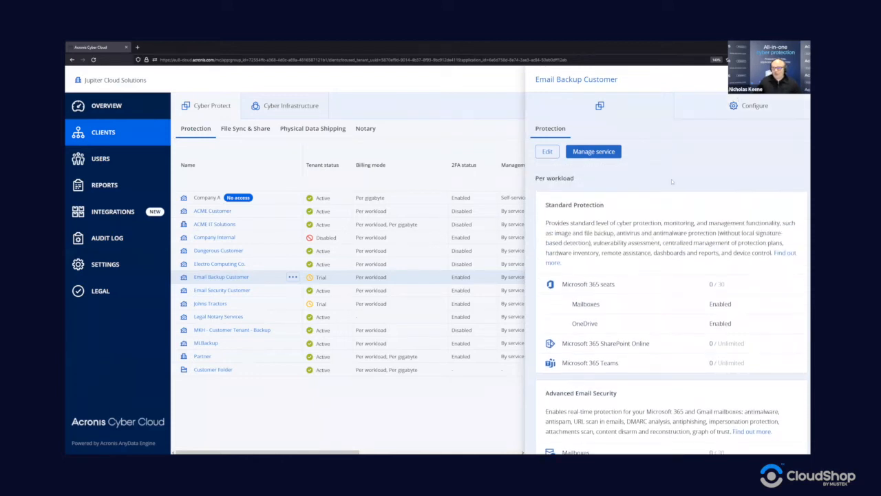
pyautogui.scroll(-1, 607, 246)
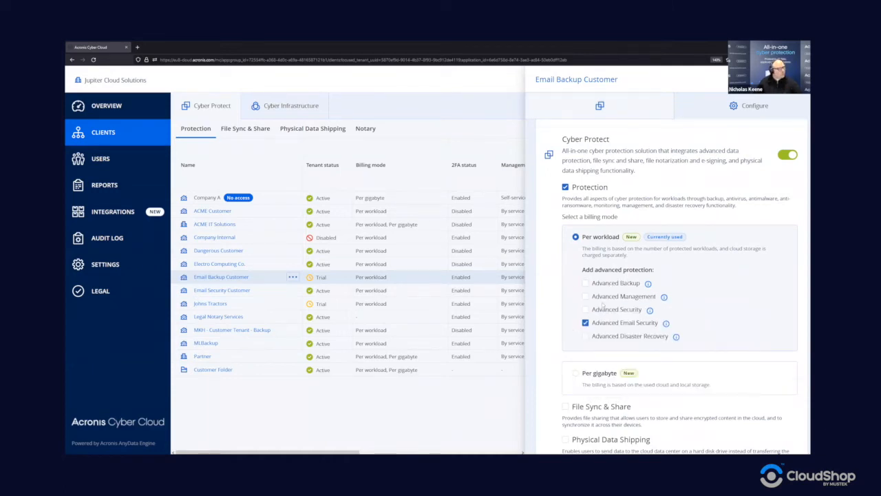
pyautogui.scroll(1, 608, 298)
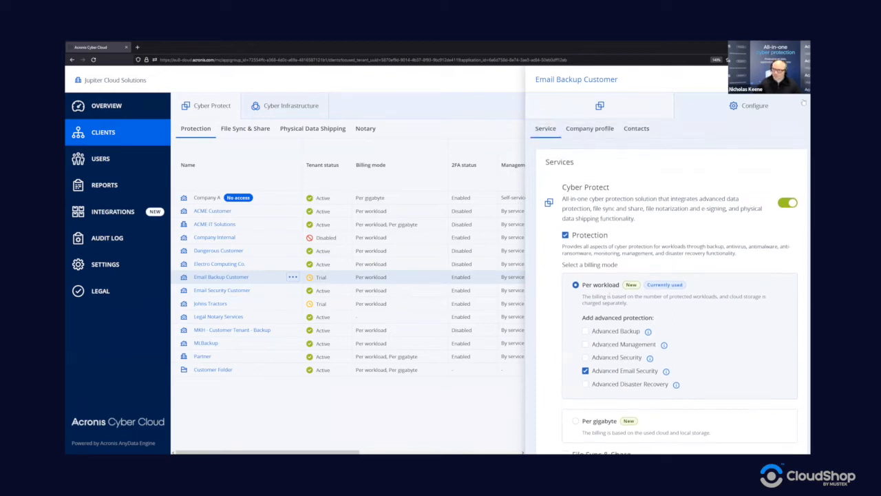
pyautogui.click(435, 252)
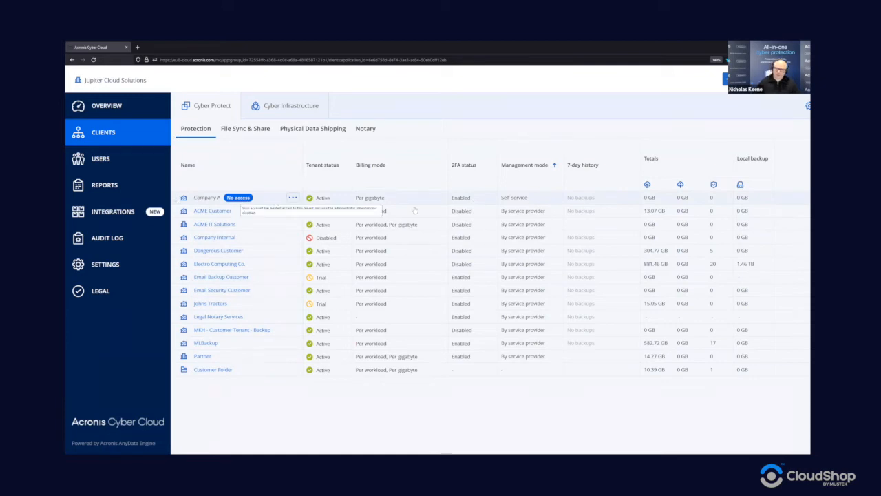
pyautogui.doubleClick(526, 198)
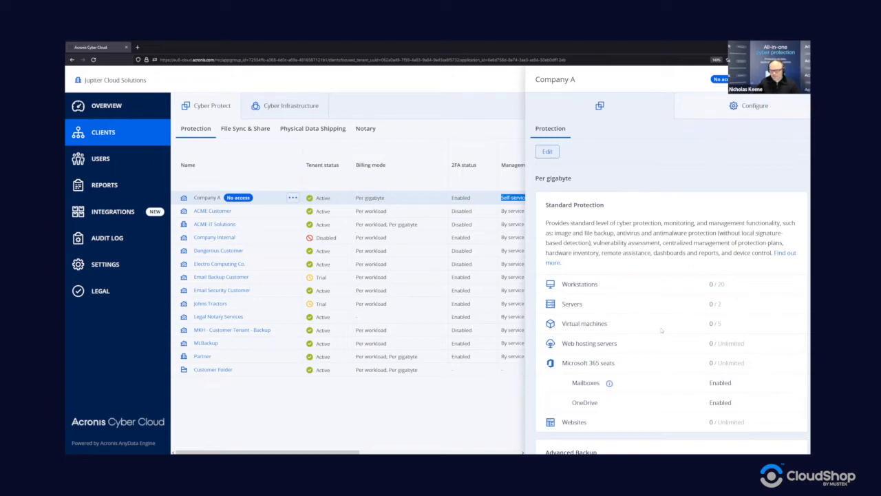
pyautogui.click(776, 108)
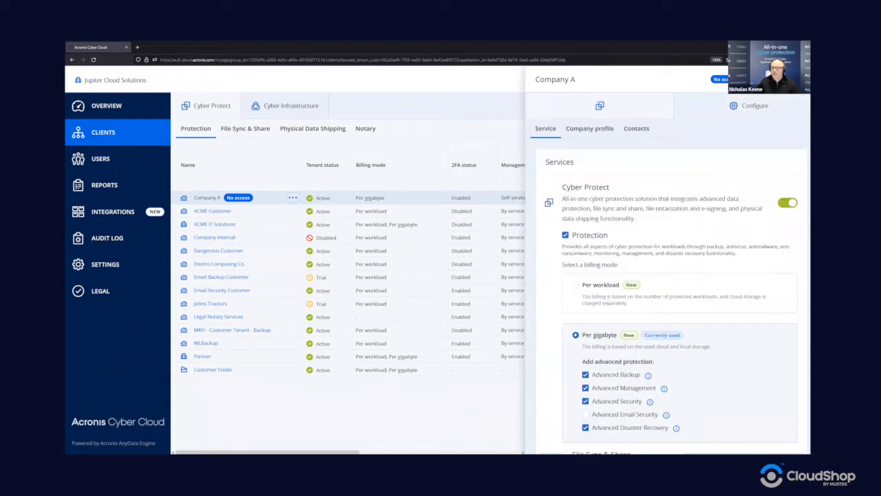
pyautogui.click(798, 79)
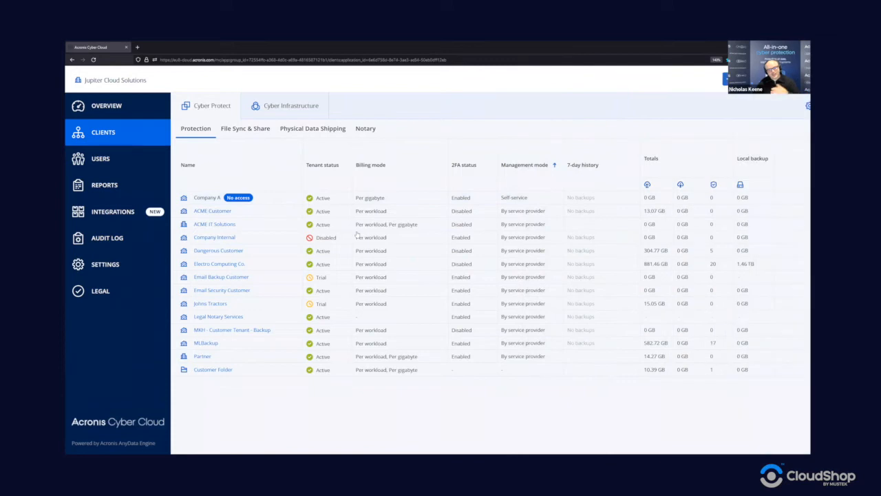
# Step: Open Email Backup Customer's own management console and display its Users list
pyautogui.click(216, 278)
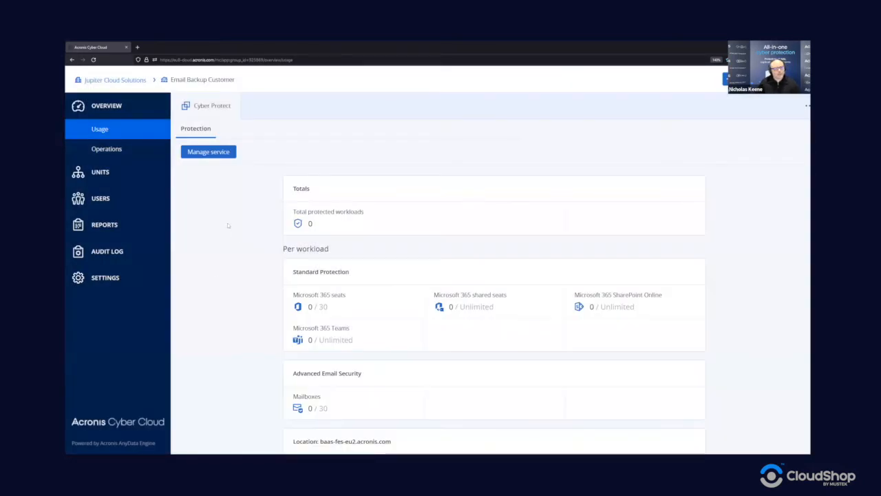
pyautogui.scroll(-1, 439, 318)
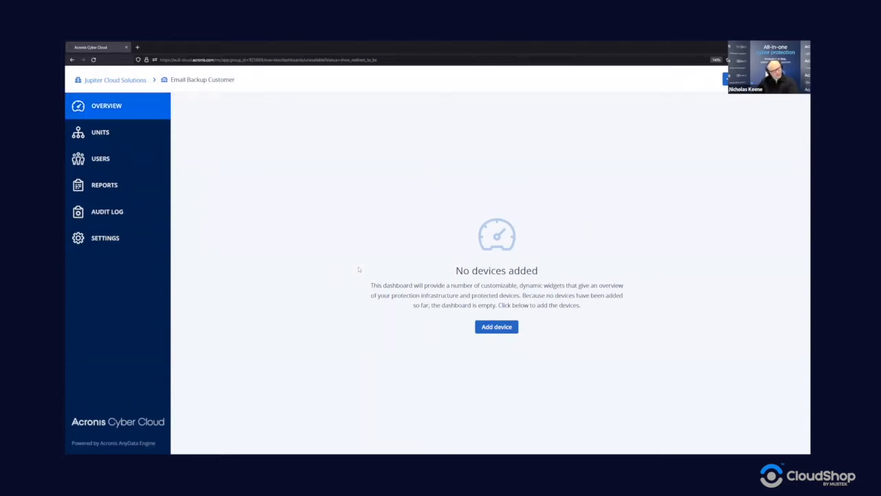
pyautogui.click(119, 160)
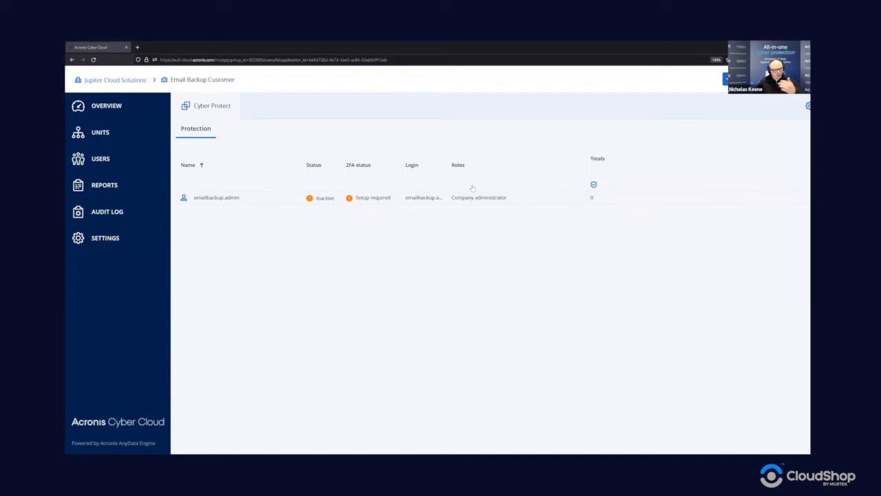
# Step: Start a new user and explore the company administrator and management portal role options
pyautogui.click(726, 78)
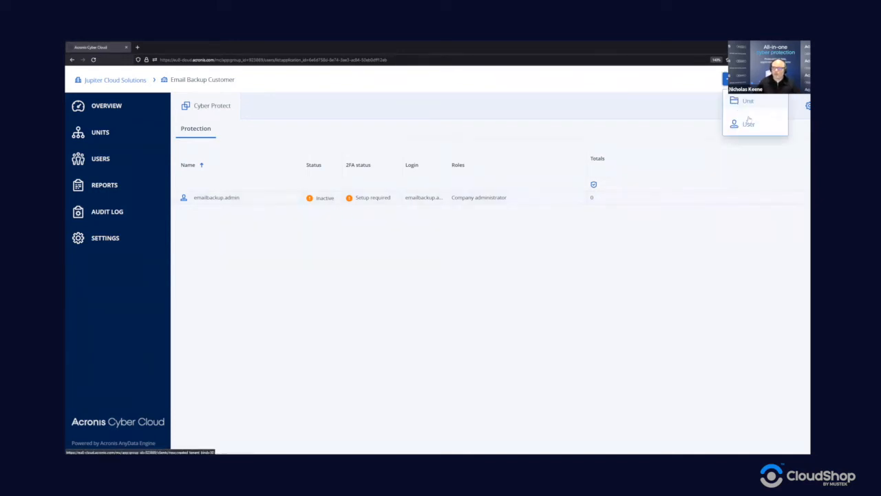
pyautogui.click(749, 124)
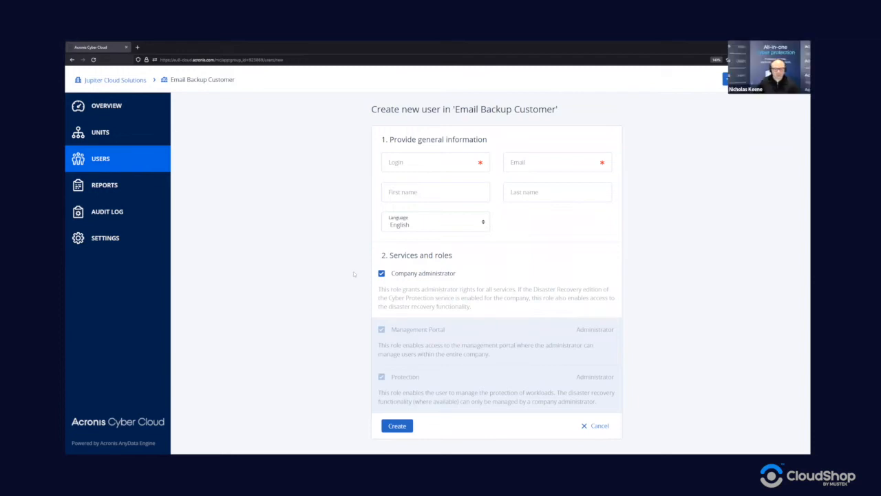
pyautogui.click(382, 274)
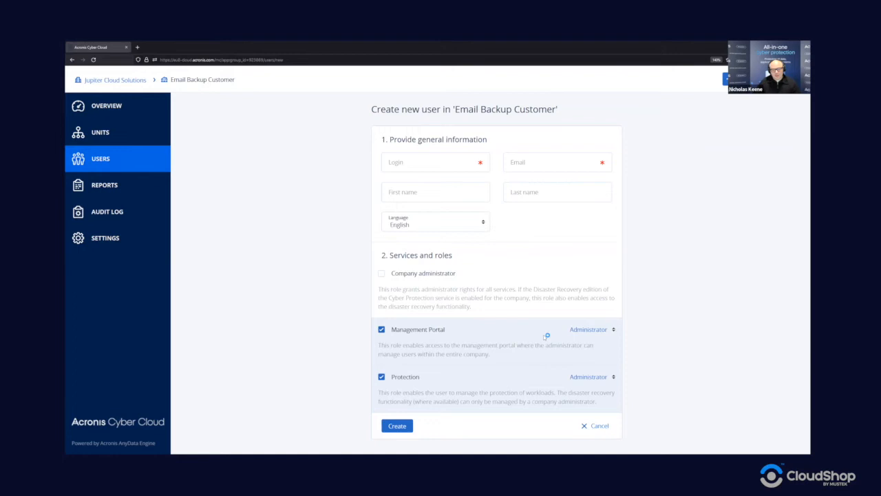
pyautogui.click(585, 332)
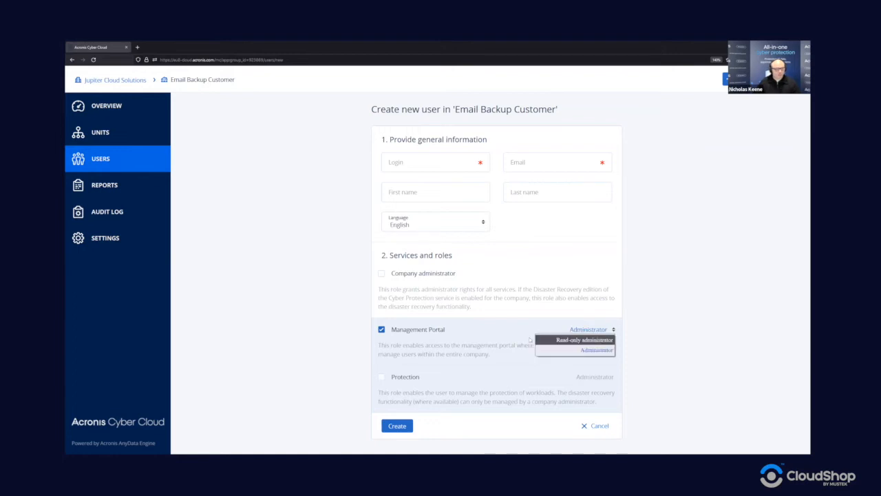
pyautogui.click(480, 353)
# Step: Check the Protection role levels, cancel the new user, and show the Usage overview
pyautogui.click(409, 380)
pyautogui.click(596, 378)
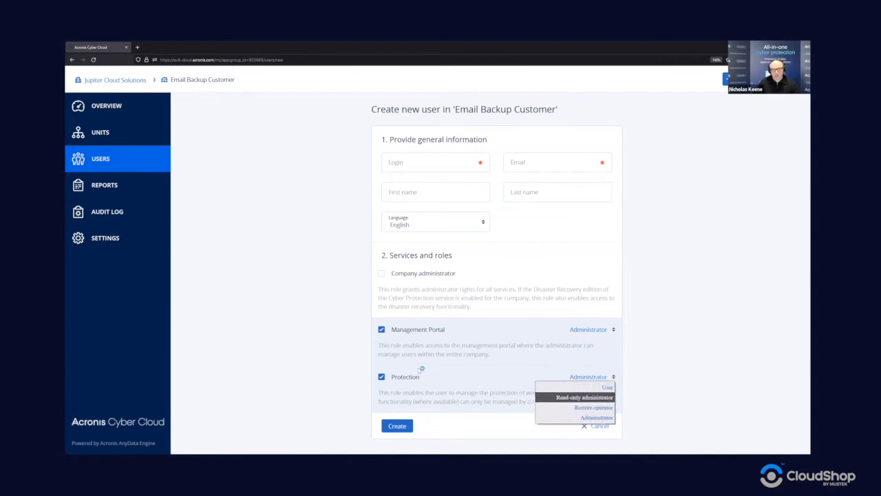
pyautogui.click(382, 329)
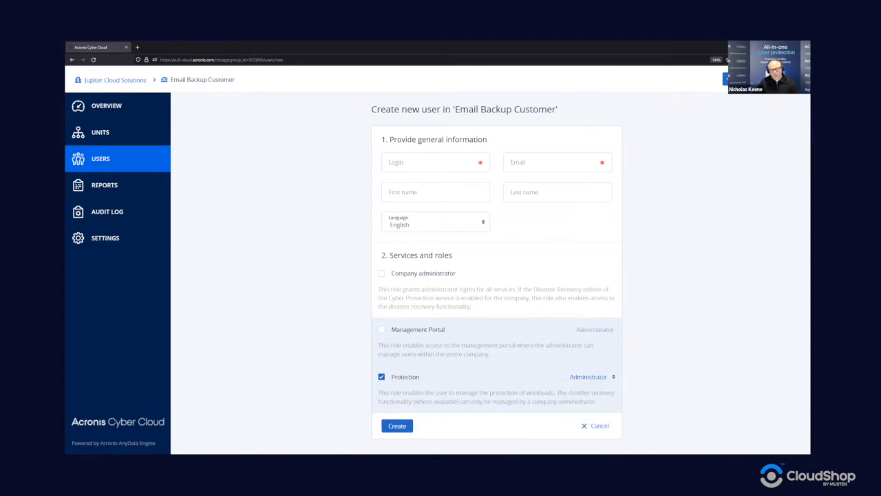
pyautogui.click(597, 426)
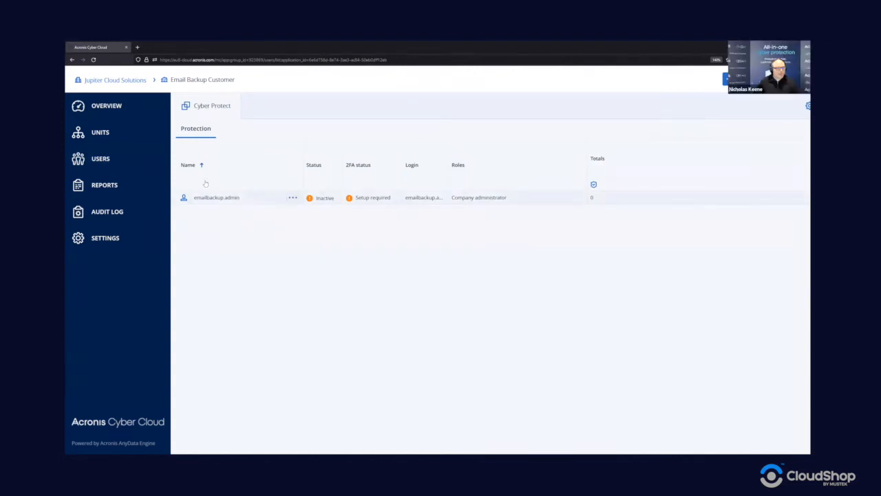
pyautogui.click(119, 105)
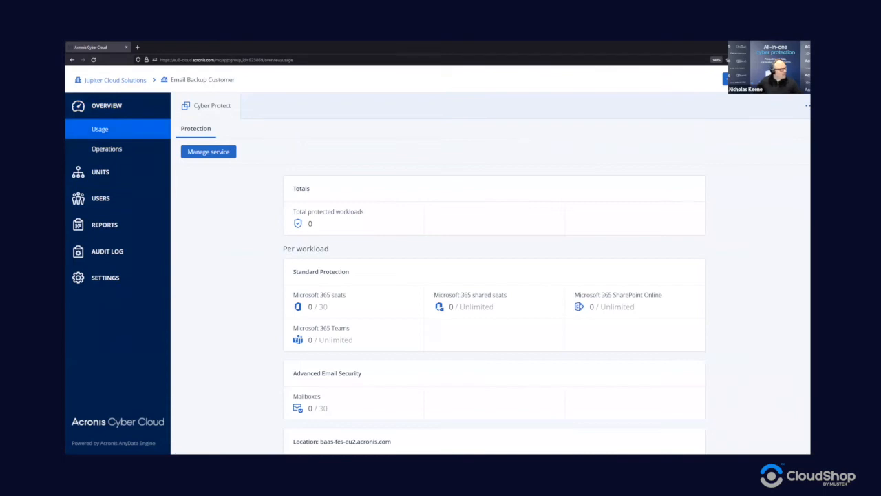
# Step: Open Email Backup Customer's Cyber Protect console and browse the customer selector without switching
pyautogui.click(218, 153)
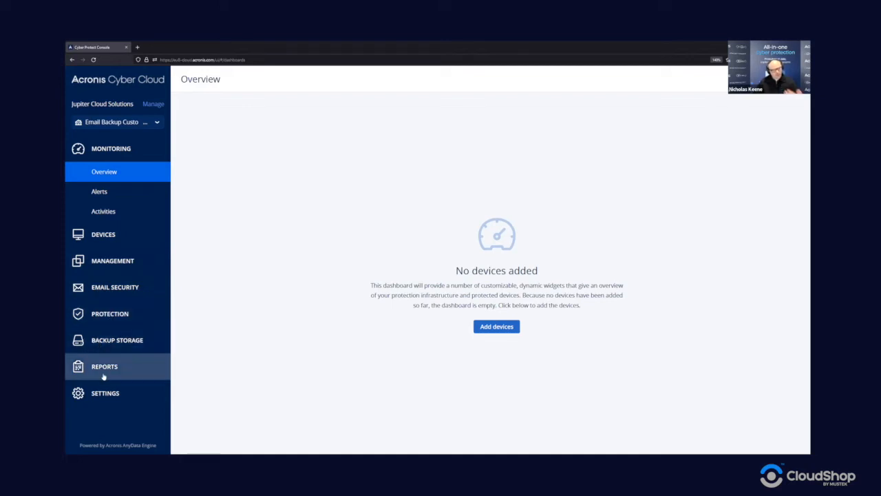
pyautogui.click(157, 123)
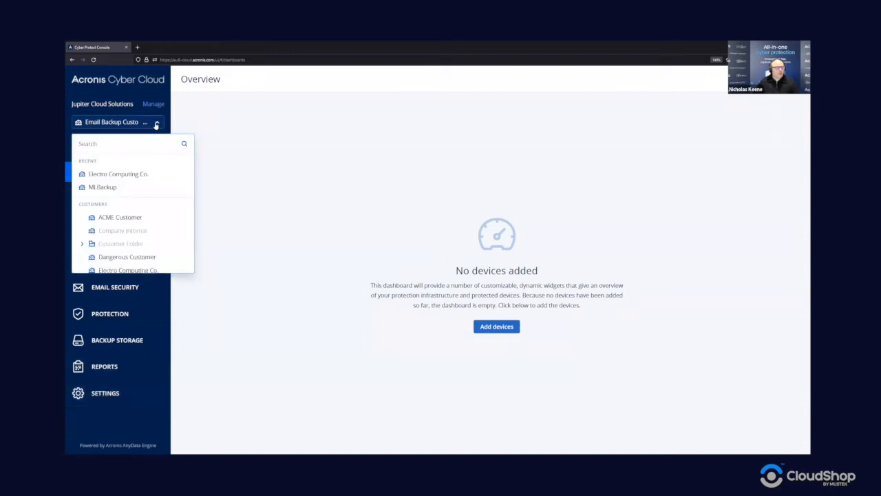
pyautogui.scroll(-3, 127, 256)
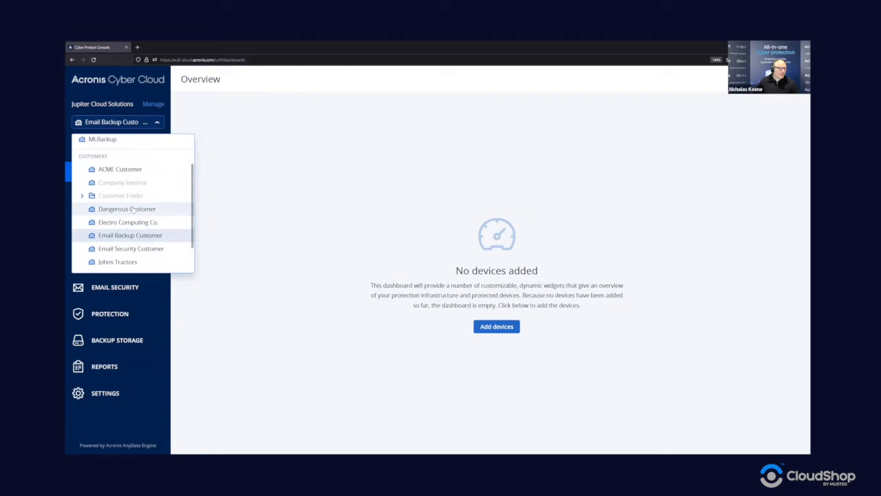
pyautogui.scroll(3, 126, 264)
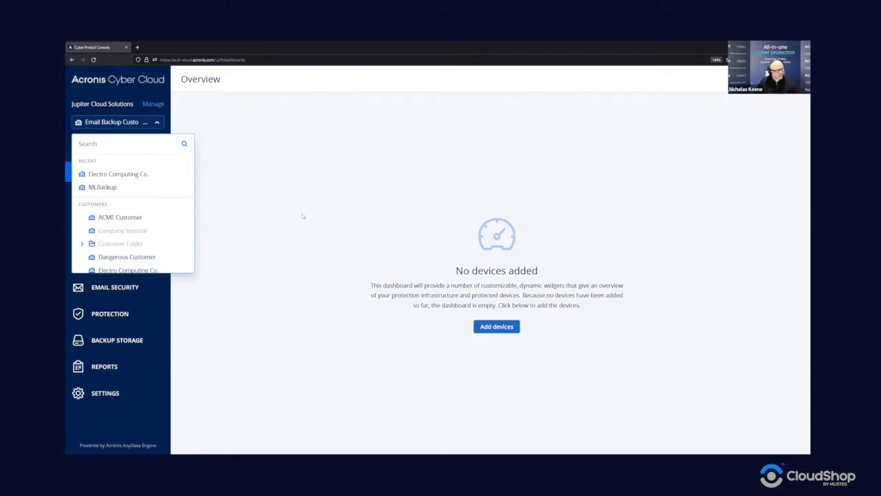
pyautogui.click(157, 121)
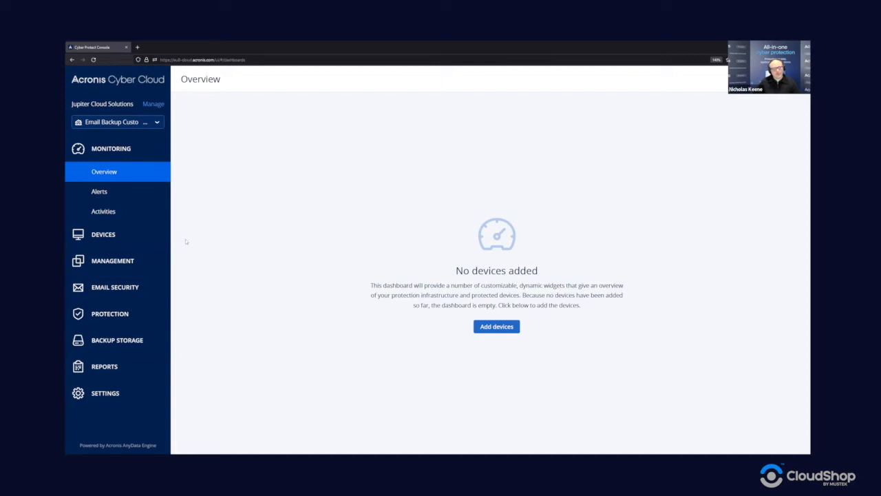
pyautogui.click(486, 329)
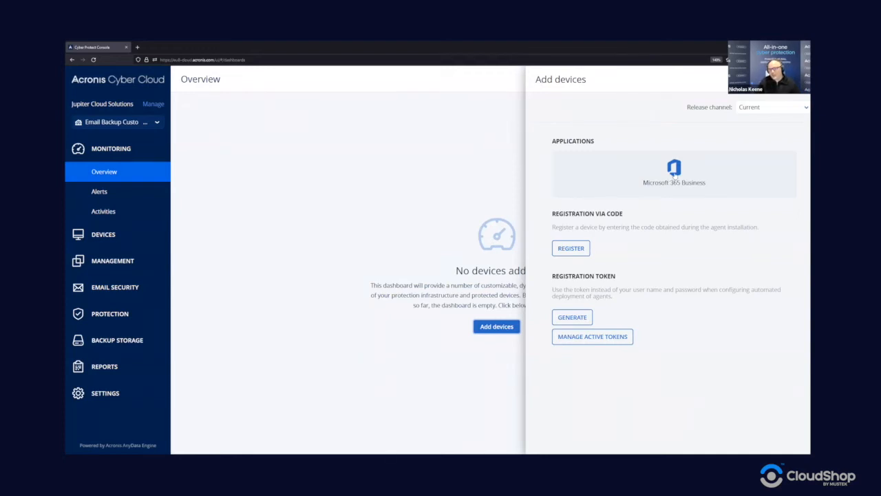
pyautogui.click(674, 174)
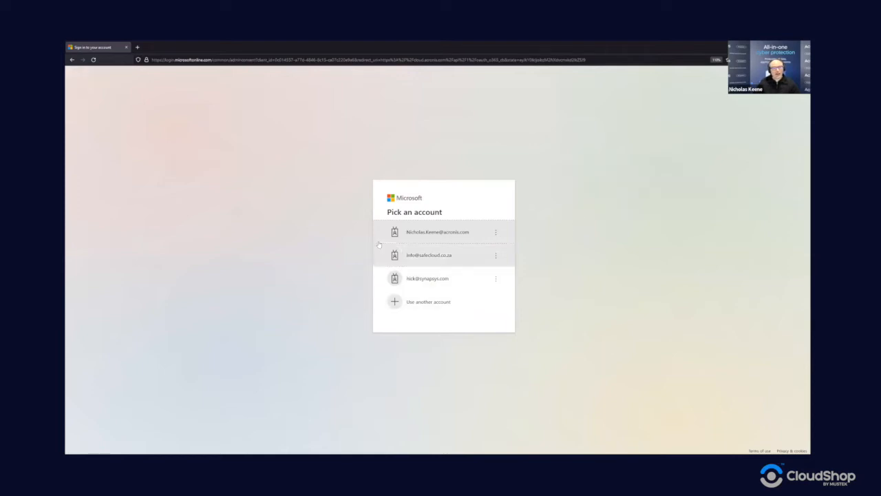
# Step: Sign in with the organisation's admin account and accept the Backup Service's requested permissions
pyautogui.click(428, 302)
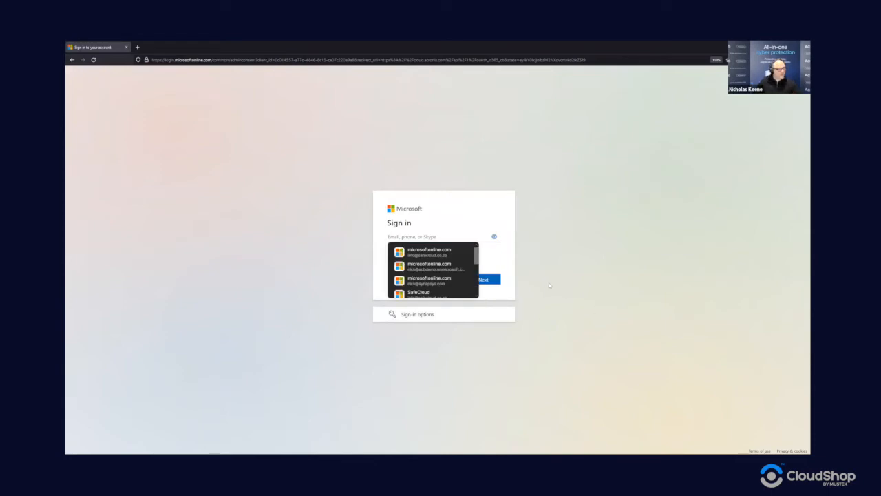
pyautogui.click(435, 255)
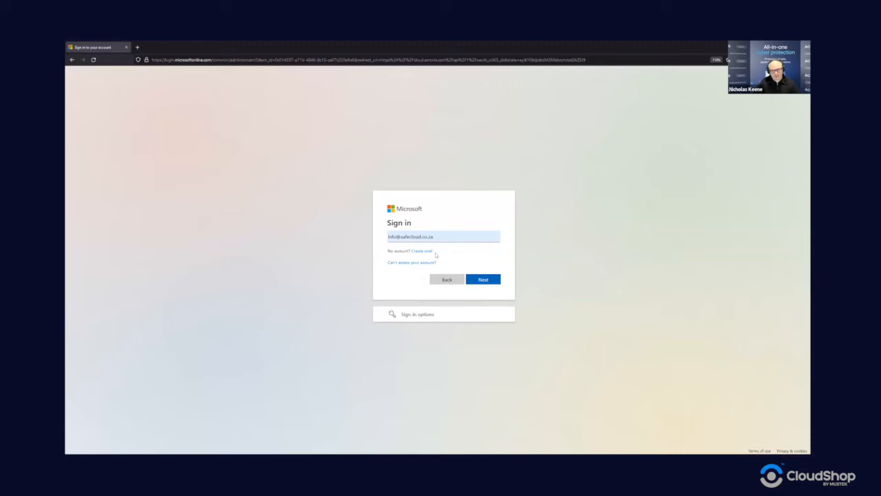
pyautogui.click(485, 280)
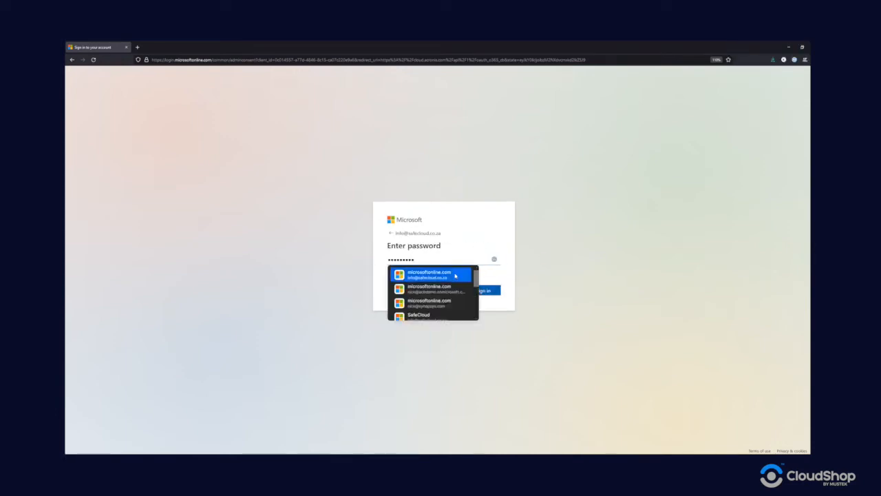
pyautogui.click(449, 274)
pyautogui.click(497, 291)
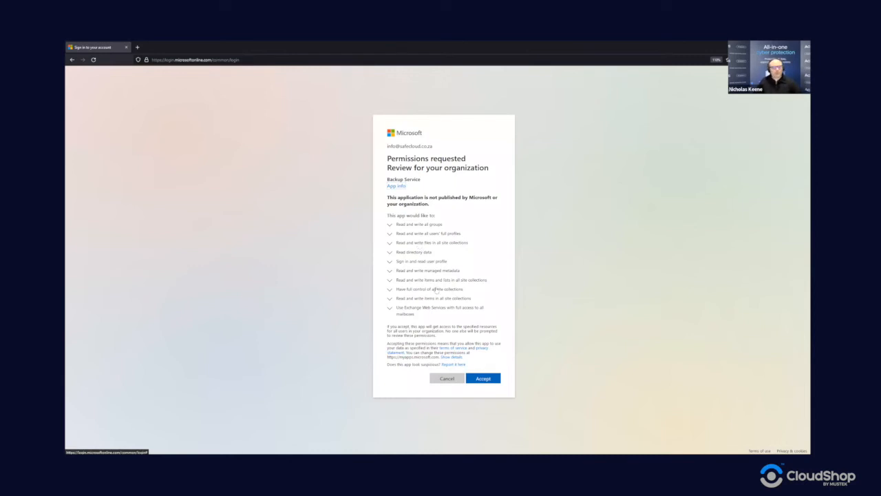
pyautogui.click(484, 378)
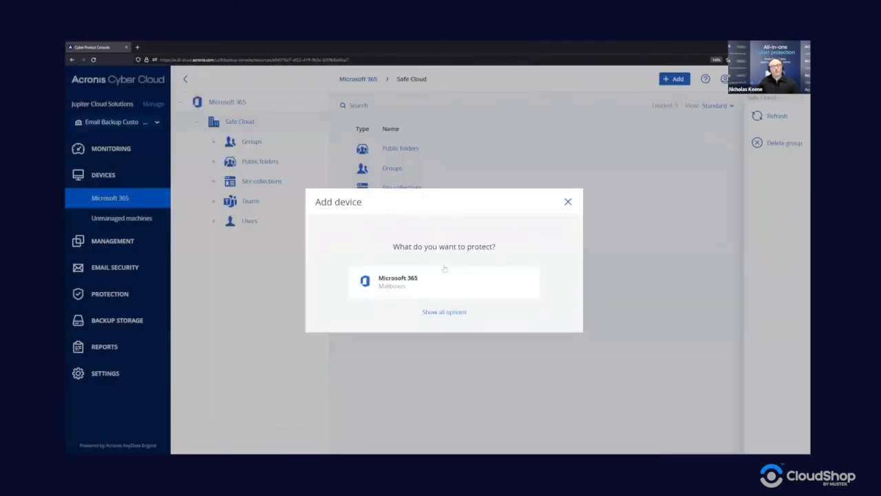
# Step: Dismiss the add-device prompt and browse all Groups and Public folders of Safe Cloud
pyautogui.click(568, 202)
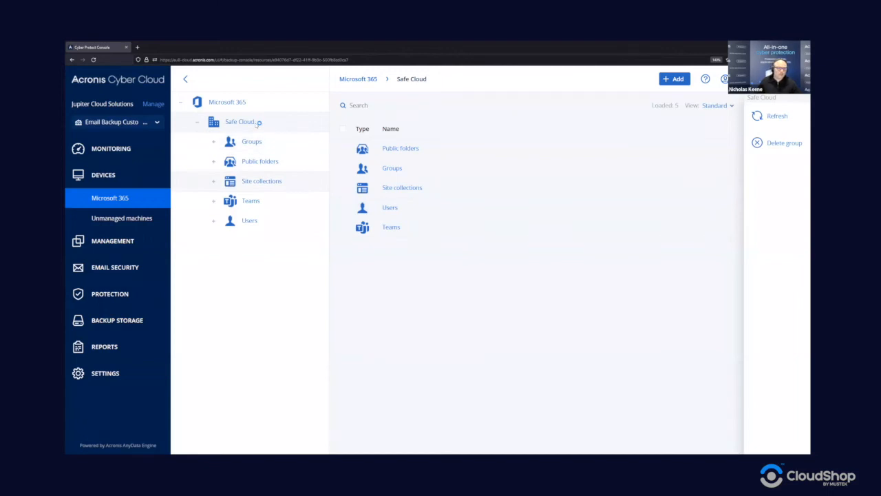
pyautogui.click(260, 147)
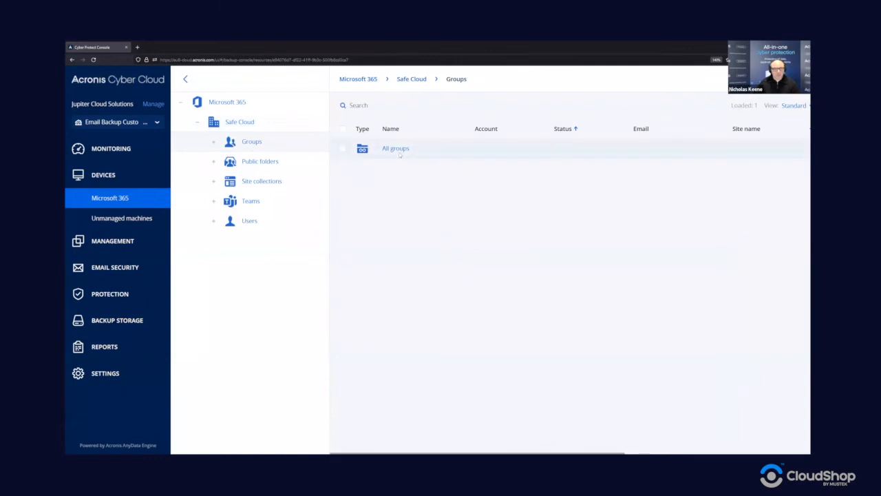
pyautogui.click(213, 141)
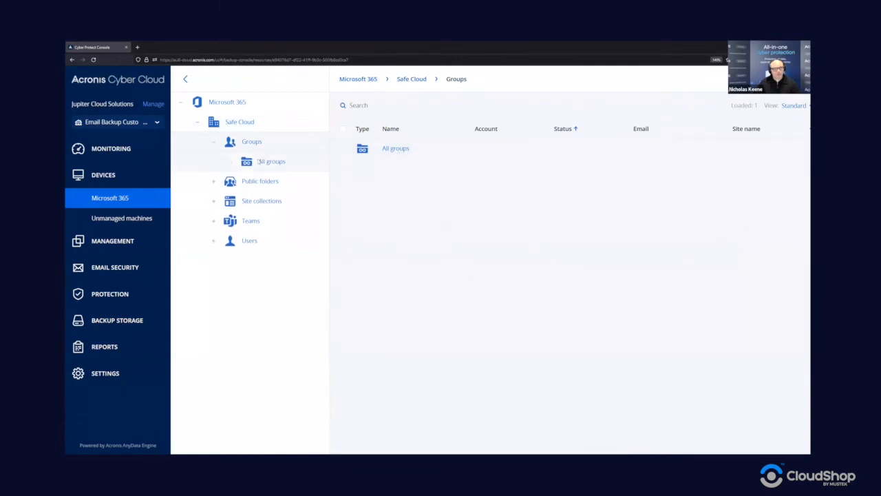
pyautogui.click(403, 150)
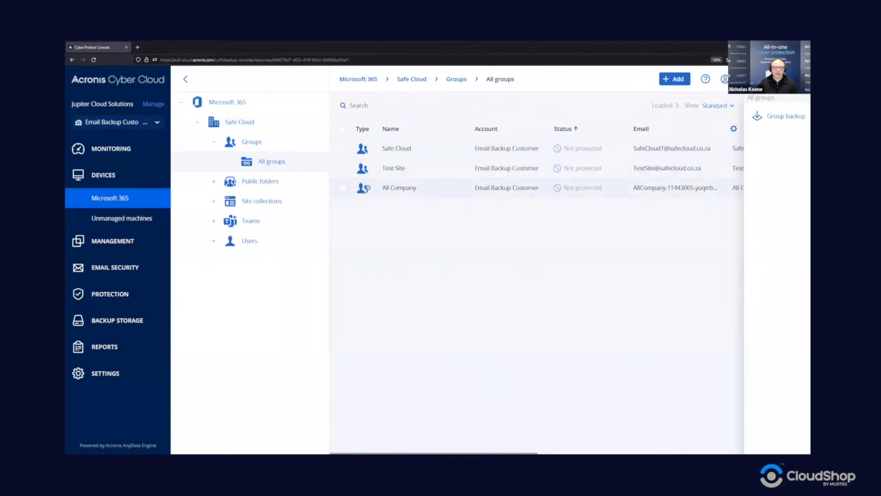
pyautogui.click(214, 181)
pyautogui.click(272, 201)
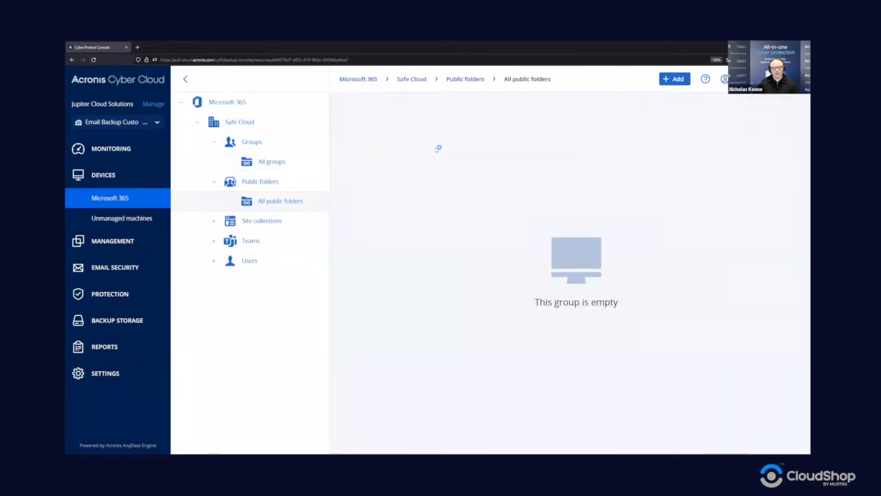
# Step: Browse all site collections and teams, then list all four users of the Safe Cloud organisation
pyautogui.click(243, 223)
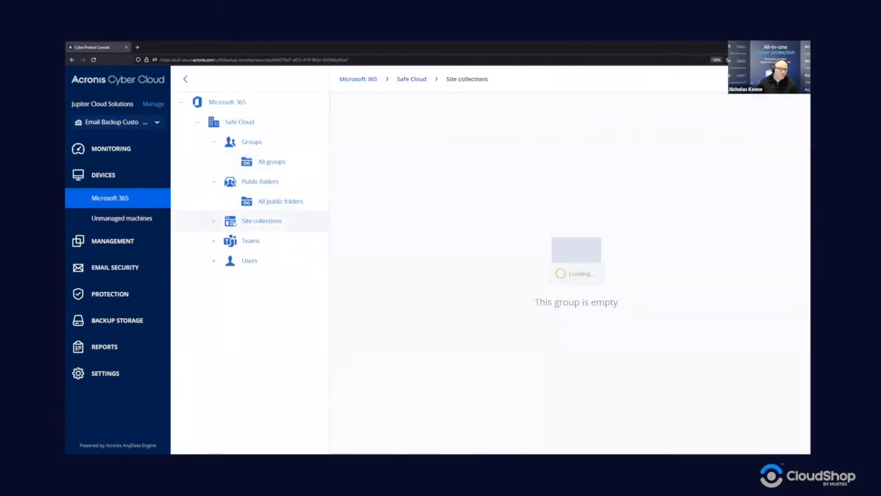
pyautogui.click(213, 221)
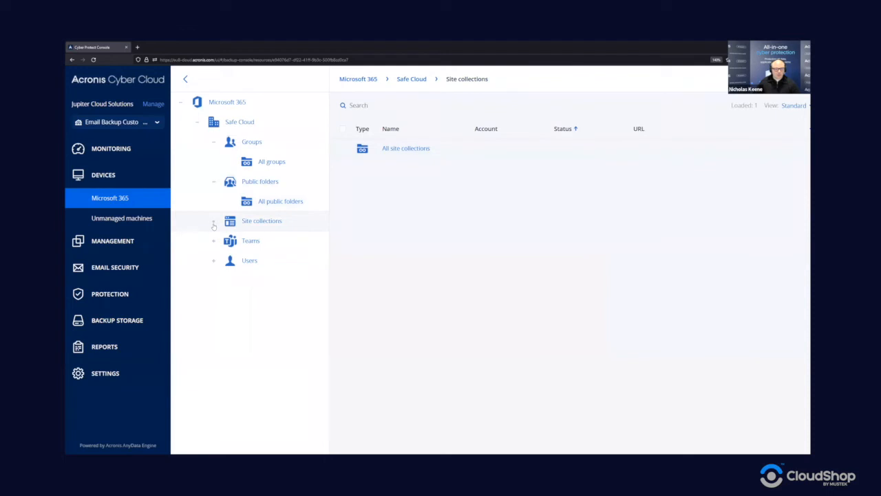
pyautogui.click(301, 240)
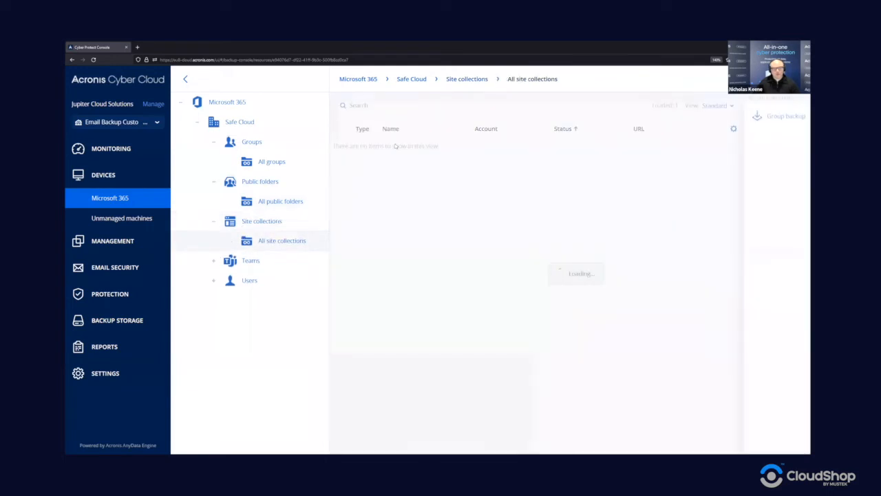
pyautogui.click(214, 260)
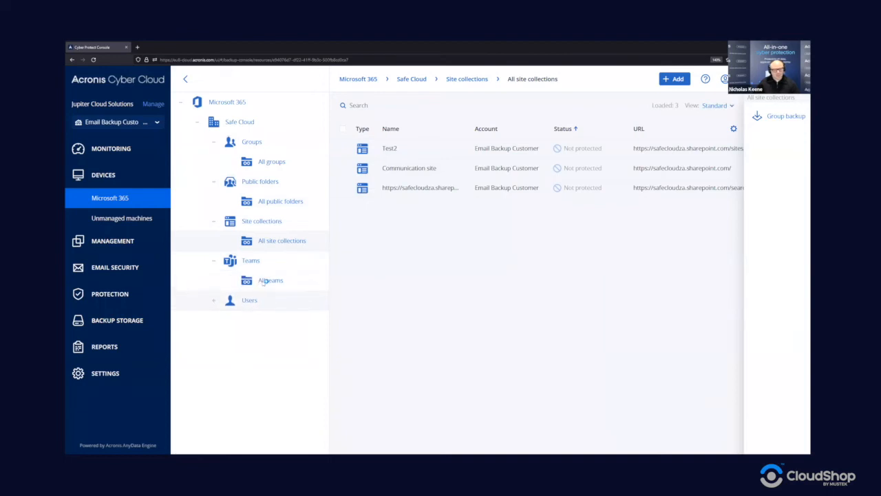
pyautogui.click(273, 282)
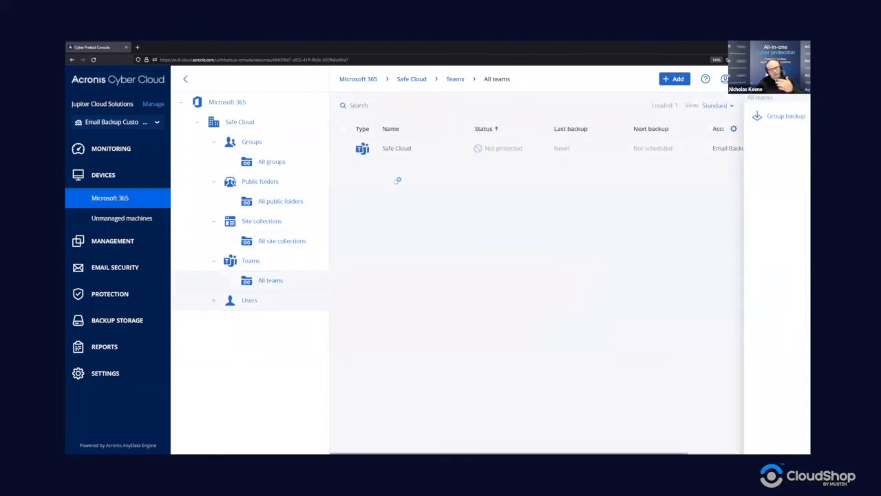
pyautogui.click(214, 302)
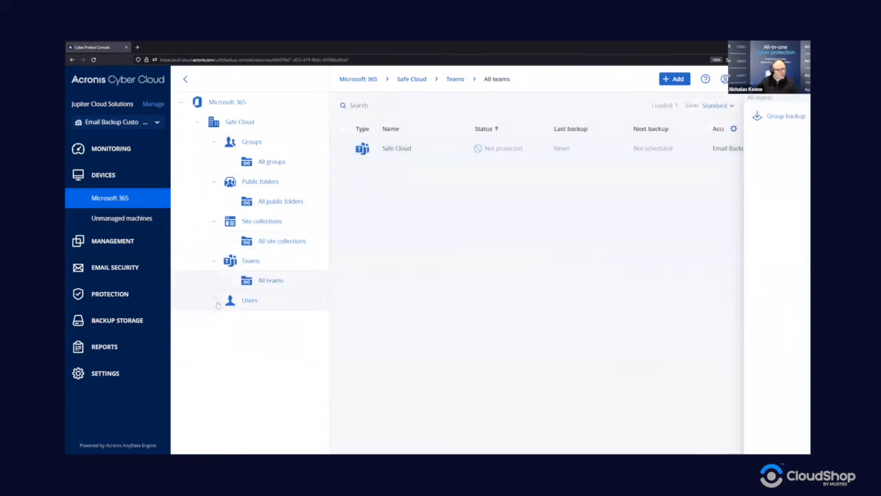
pyautogui.click(271, 325)
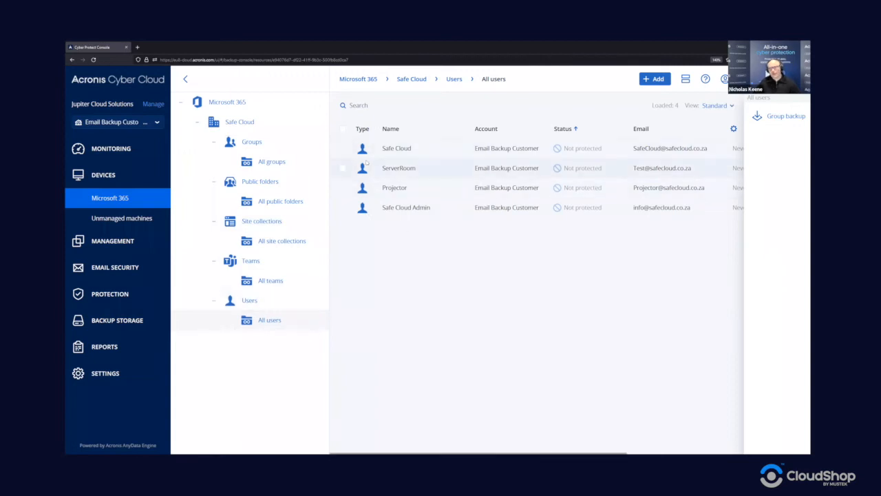
# Step: Select all four users, then move up to the Users node and pick the All users entry
pyautogui.click(448, 151)
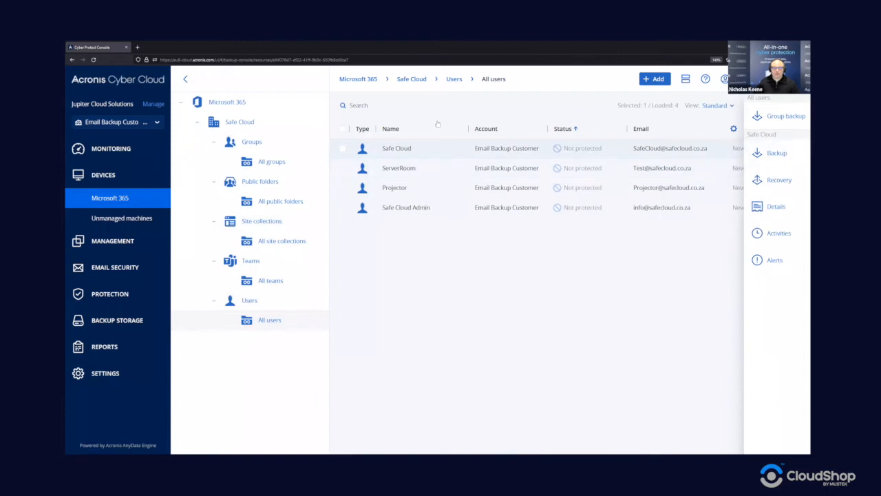
pyautogui.click(343, 129)
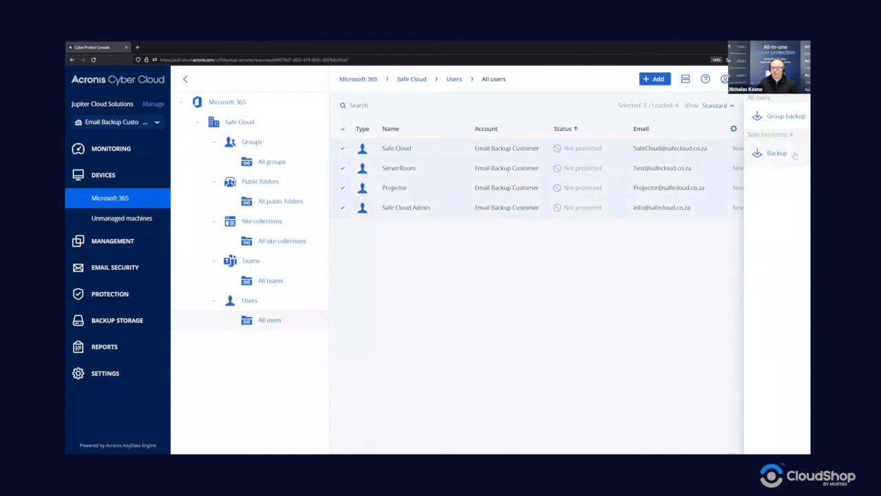
pyautogui.click(263, 302)
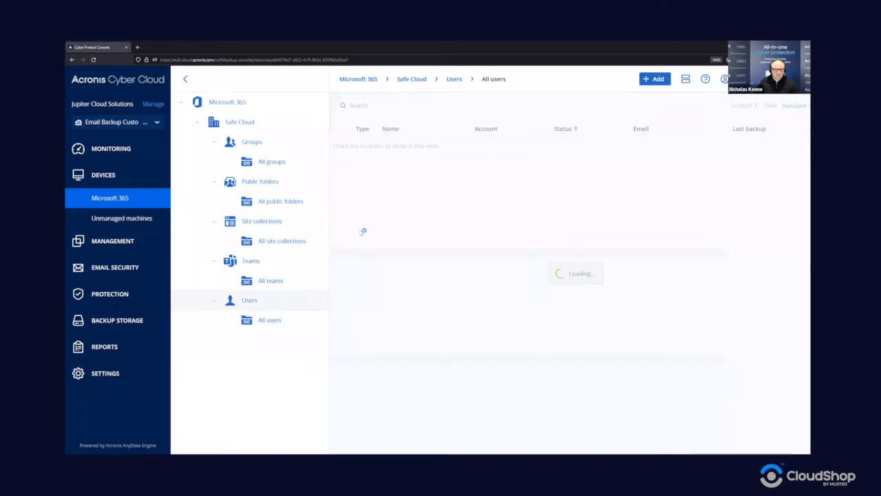
pyautogui.click(434, 150)
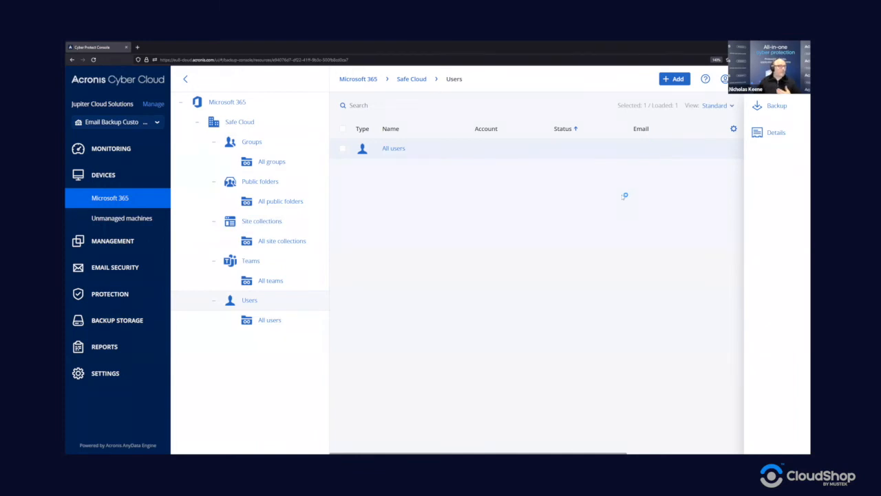
# Step: Start a backup plan for All users with Microsoft 365 mailboxes as the backup source
pyautogui.click(772, 110)
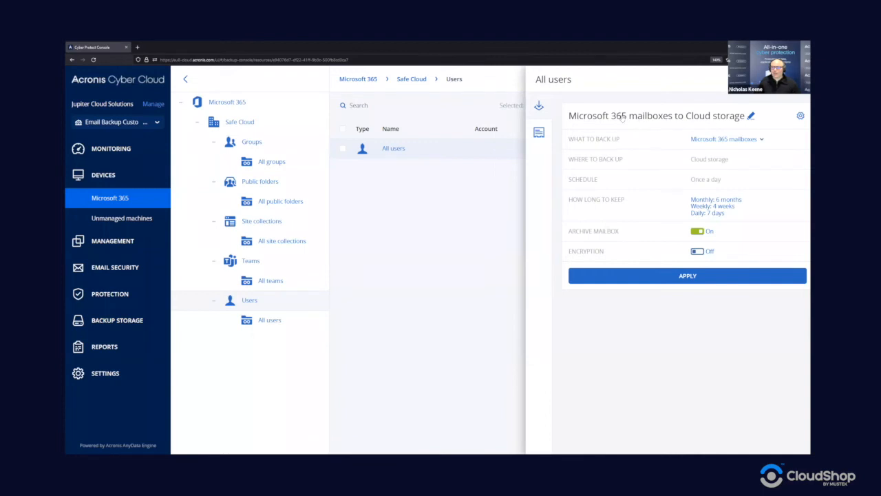
pyautogui.click(751, 115)
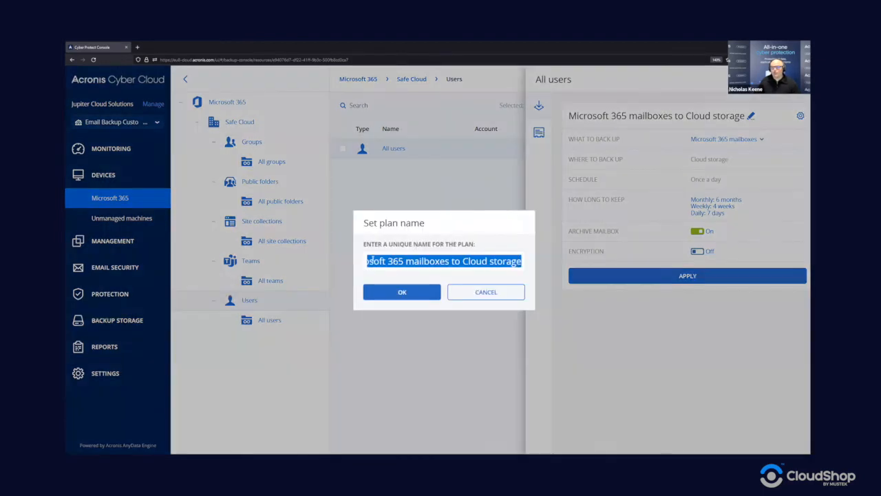
pyautogui.click(487, 292)
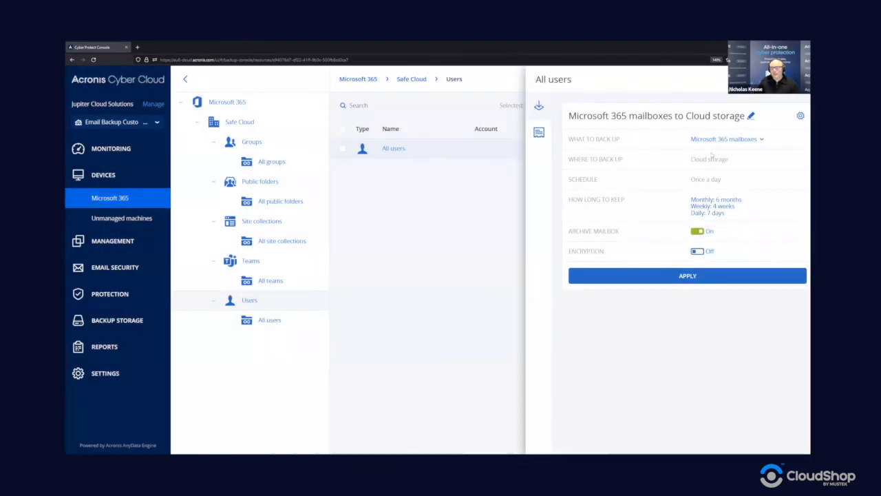
pyautogui.click(732, 140)
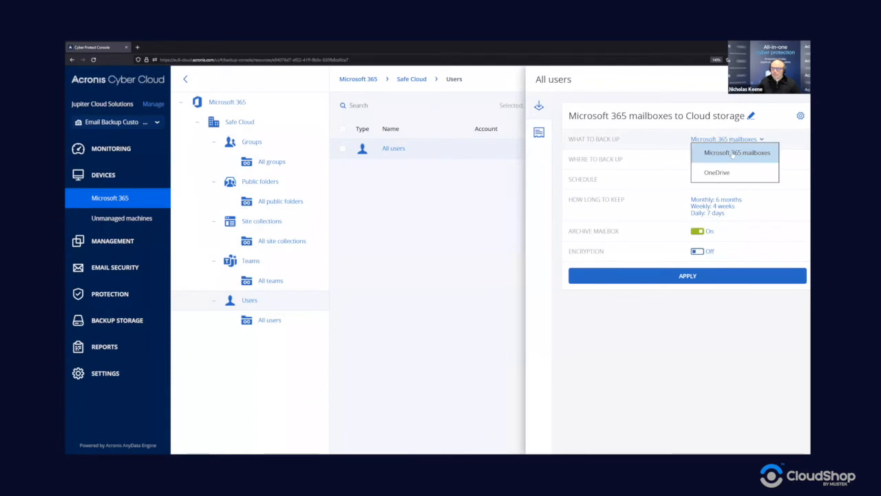
pyautogui.click(734, 154)
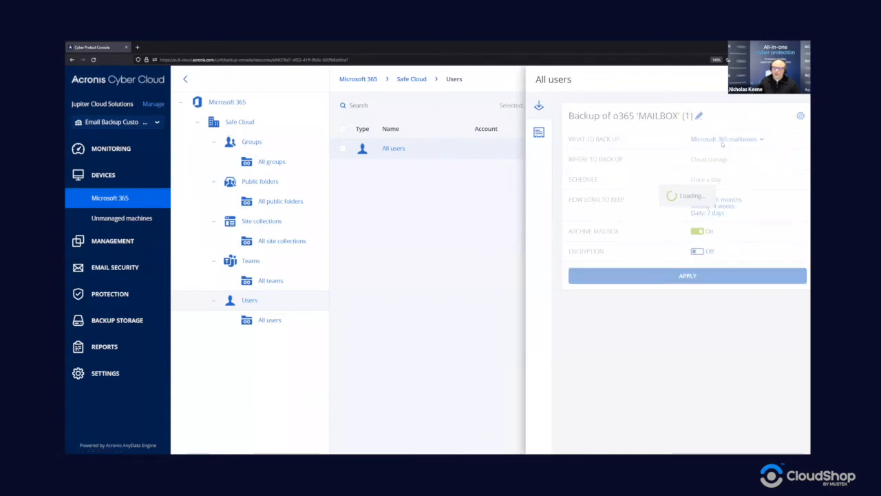
# Step: Remove ' (1)' so the plan is named 'Microsoft 365 mailboxes to Cloud storage'
pyautogui.click(764, 116)
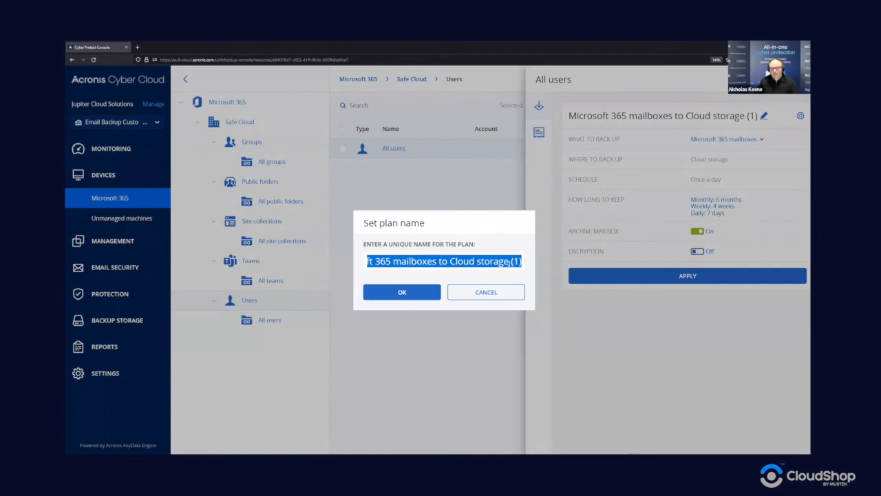
pyautogui.click(508, 263)
pyautogui.press('BackSpace')
pyautogui.press('BackSpace')
pyautogui.press('BackSpace')
pyautogui.press('BackSpace')
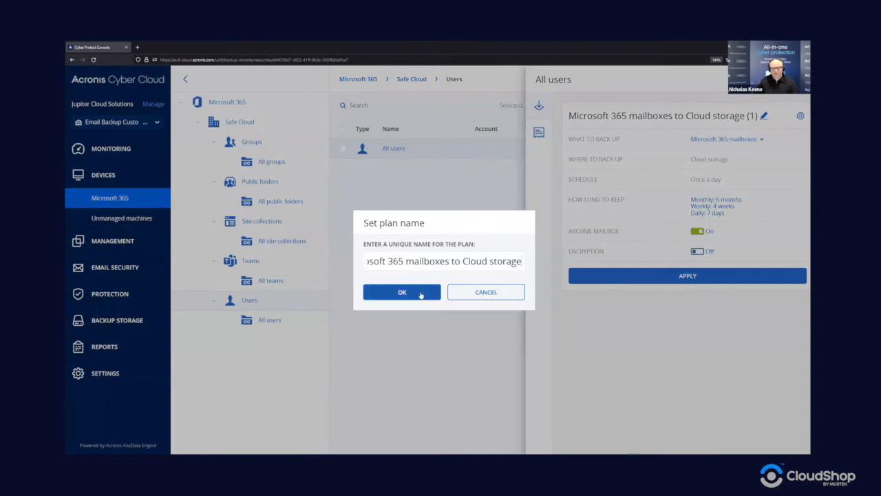
pyautogui.click(421, 295)
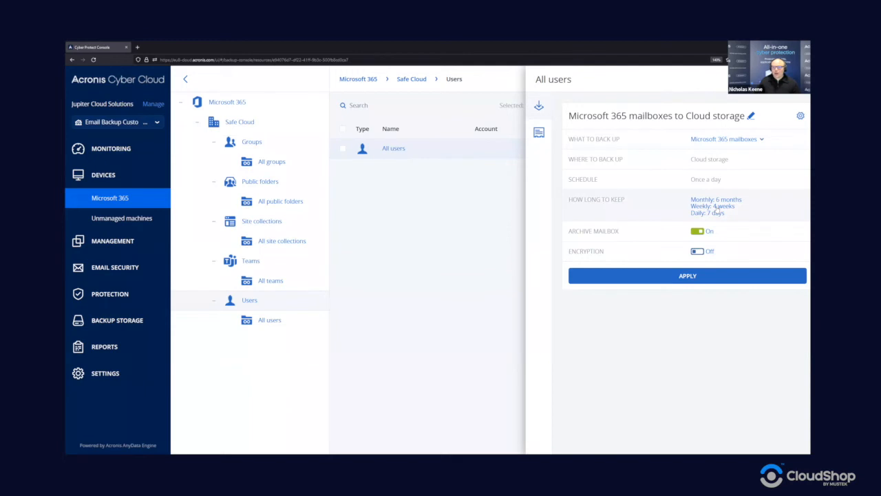
# Step: In Cleanup, keep cleanup by backup age with monthly, weekly and daily backup sets
pyautogui.click(717, 208)
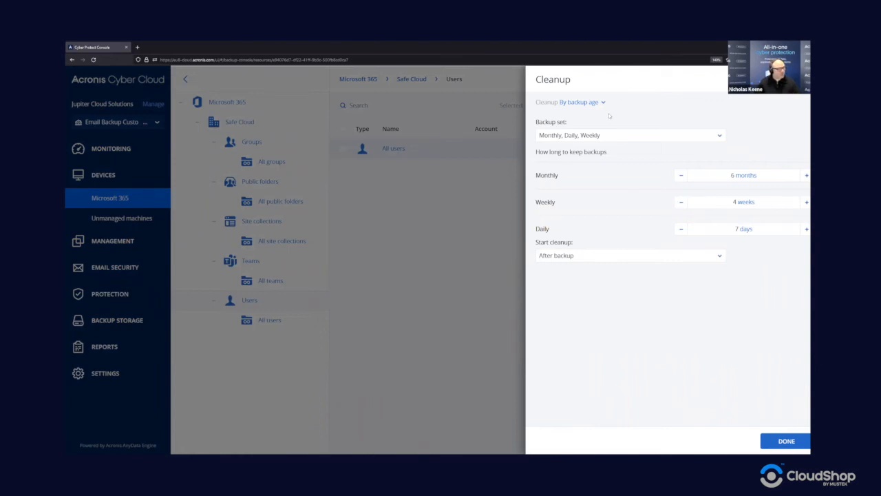
pyautogui.click(578, 103)
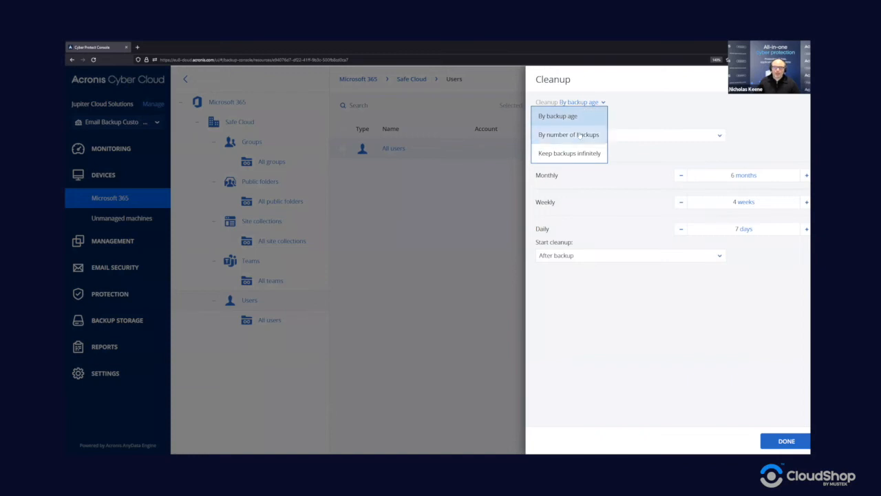
pyautogui.click(624, 169)
pyautogui.click(645, 138)
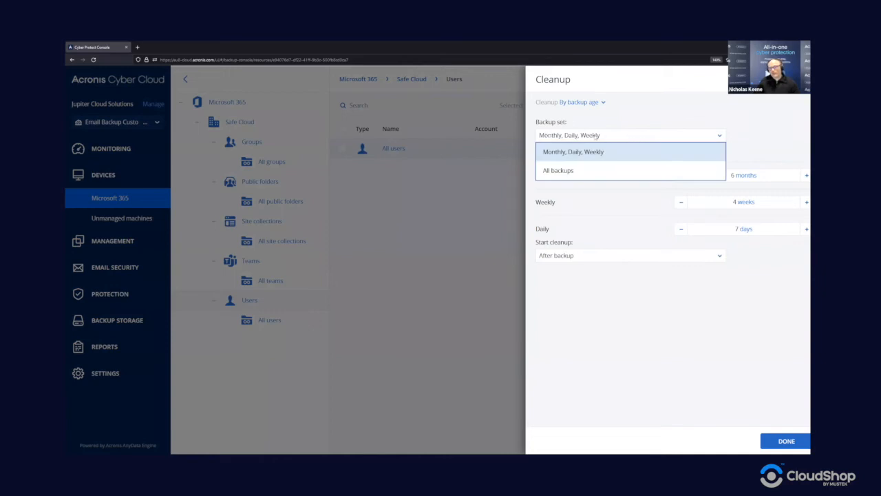
pyautogui.click(578, 172)
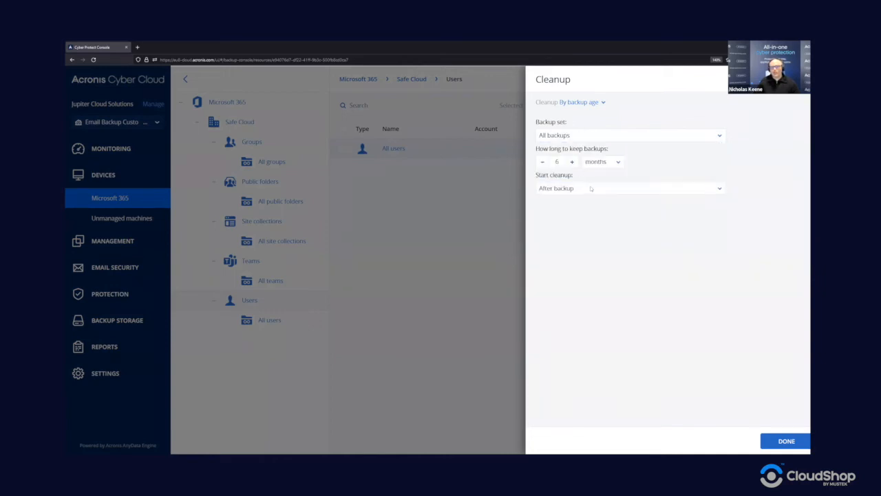
pyautogui.click(589, 138)
pyautogui.click(575, 147)
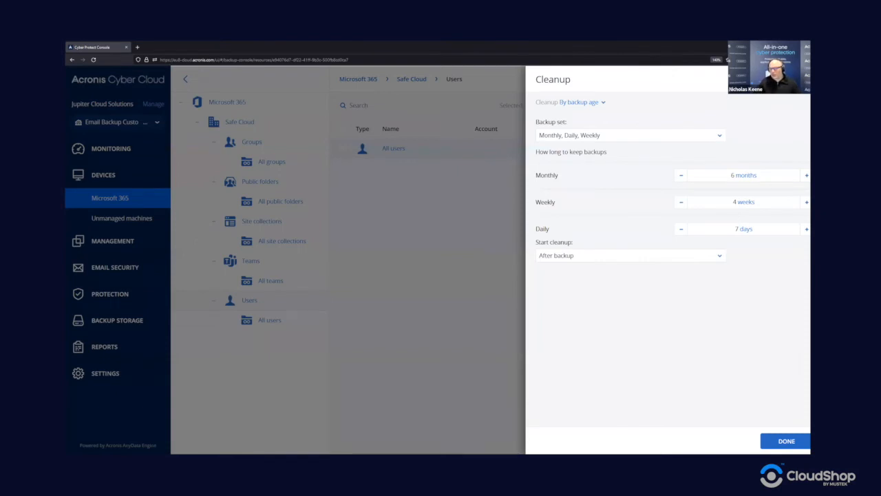
# Step: Leave monthly retention at 6 months and cleanup starting after backup
pyautogui.click(747, 175)
pyautogui.click(716, 163)
pyautogui.click(576, 256)
pyautogui.click(577, 257)
pyautogui.click(577, 257)
pyautogui.click(577, 322)
# Step: Confirm the cleanup rules (6 months monthly, 4 weeks weekly, 7 days daily) with DONE
pyautogui.click(786, 440)
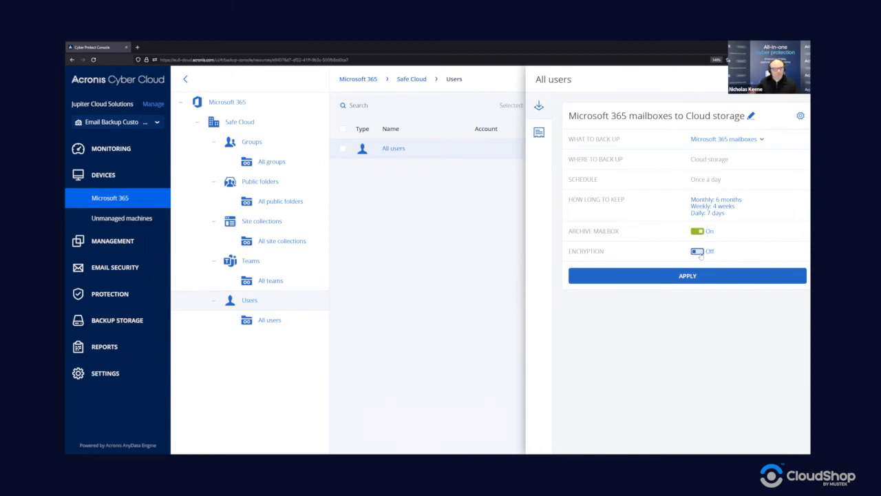
# Step: Enable encryption with a password entered twice and the AES 256 algorithm
pyautogui.click(698, 252)
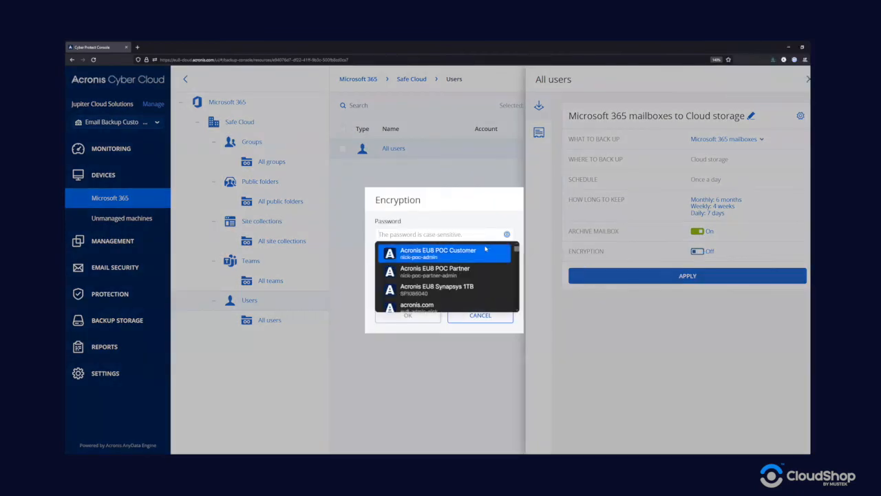
pyautogui.write('•••••••••••')
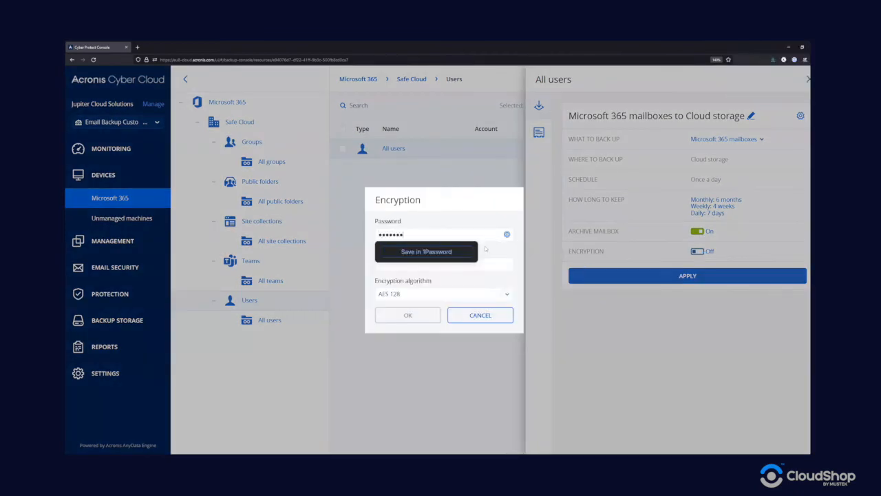
pyautogui.write('••')
pyautogui.press('Tab')
pyautogui.write('•••••••••')
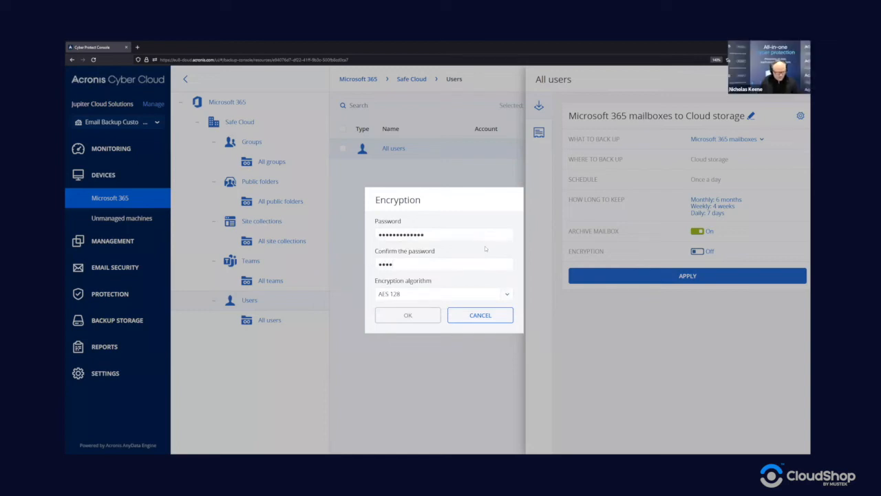
pyautogui.write('••••')
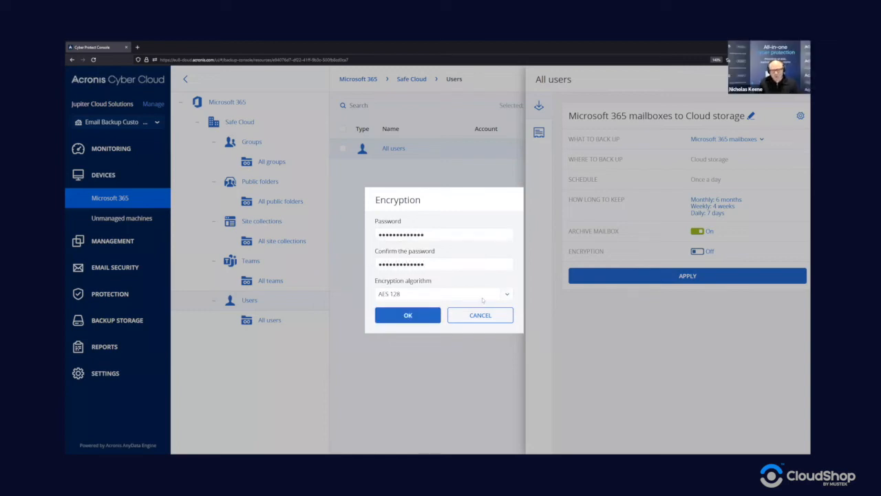
pyautogui.click(484, 294)
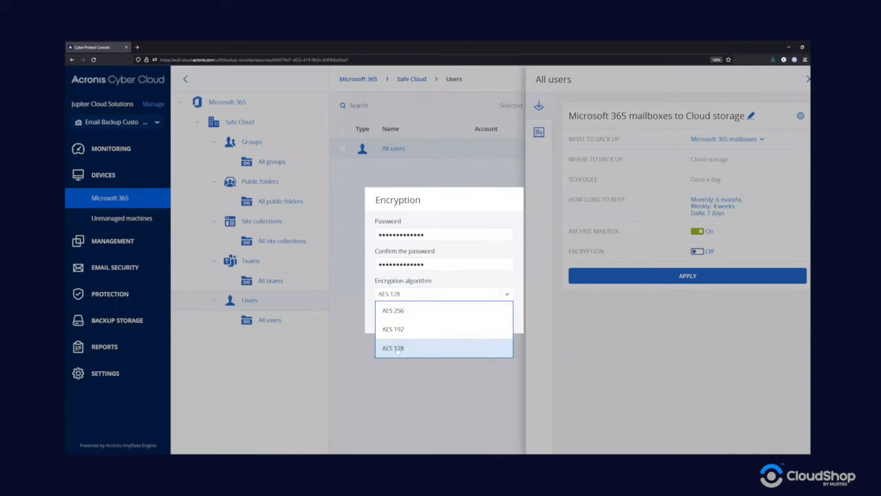
pyautogui.click(406, 311)
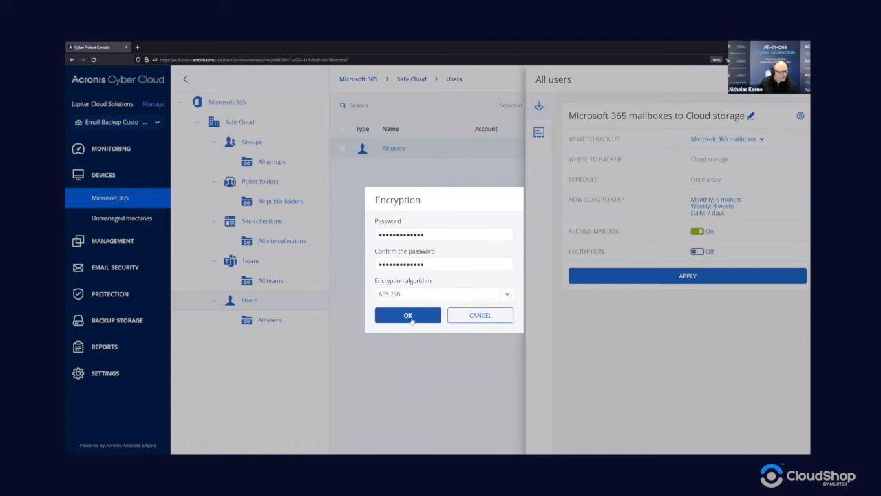
pyautogui.click(410, 315)
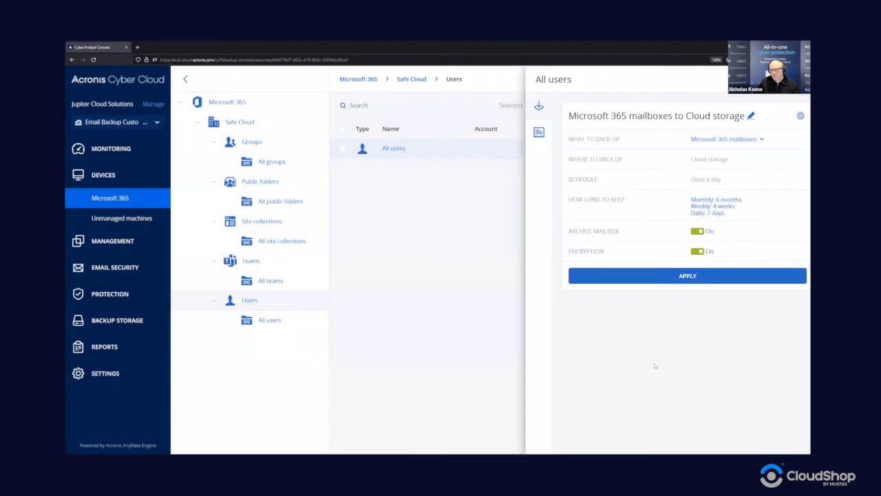
pyautogui.click(800, 117)
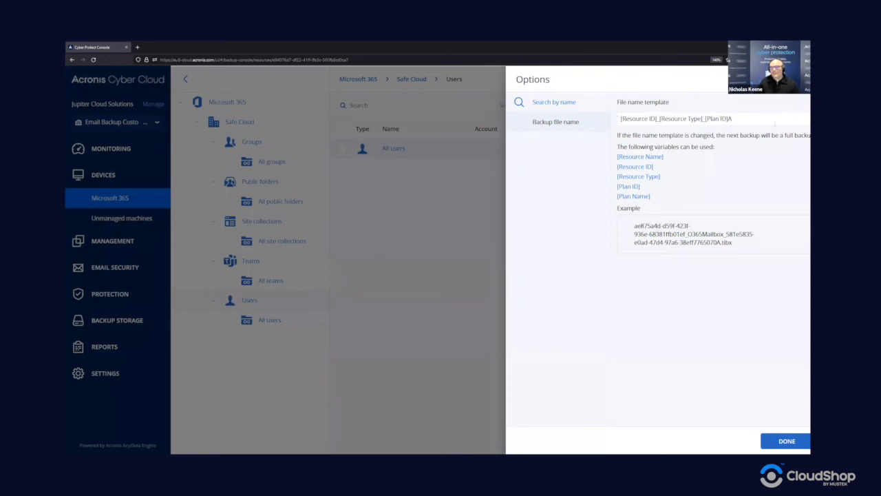
pyautogui.moveTo(748, 119); pyautogui.dragTo(619, 118)
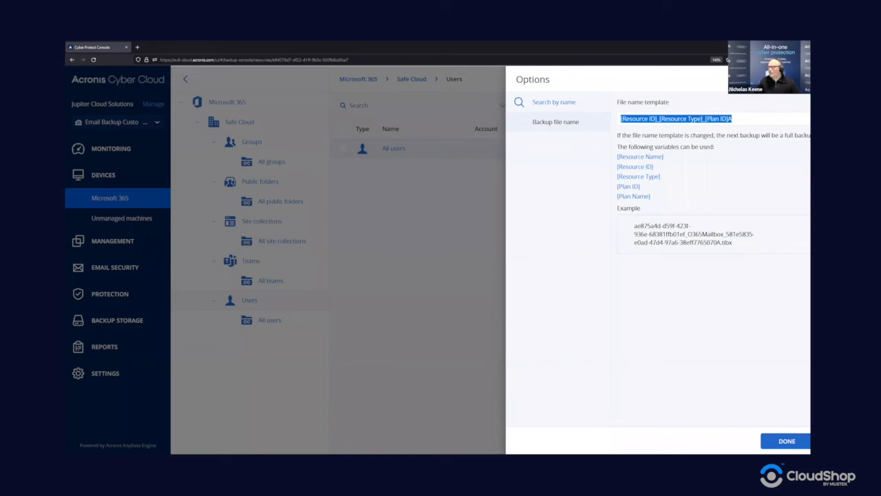
pyautogui.click(757, 118)
pyautogui.click(804, 80)
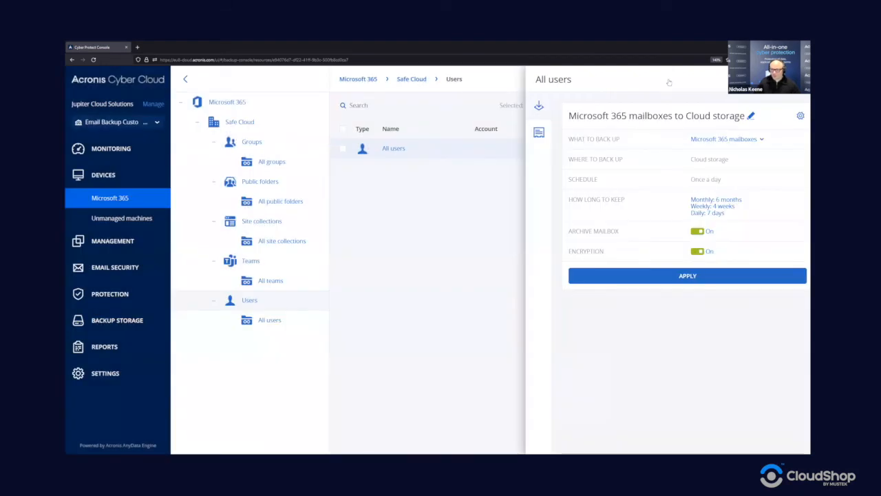
# Step: Apply the mailbox plan to All users, then view the list of four users
pyautogui.click(673, 278)
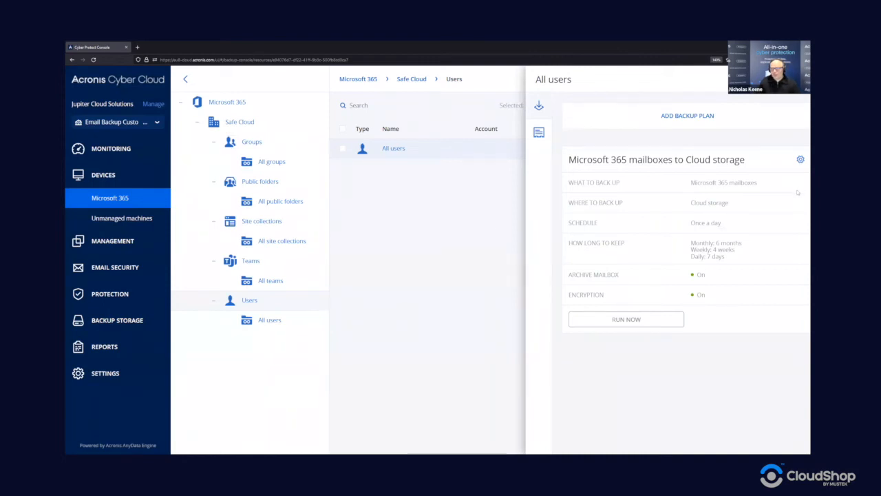
pyautogui.click(393, 150)
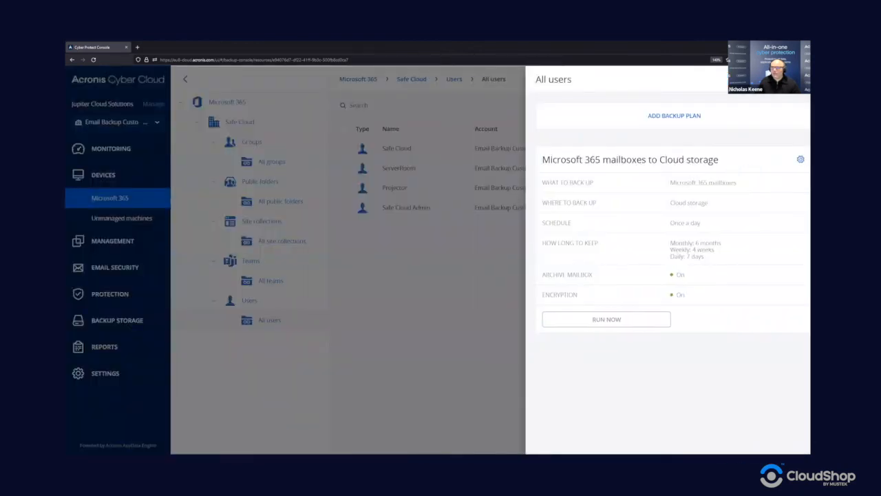
pyautogui.click(475, 150)
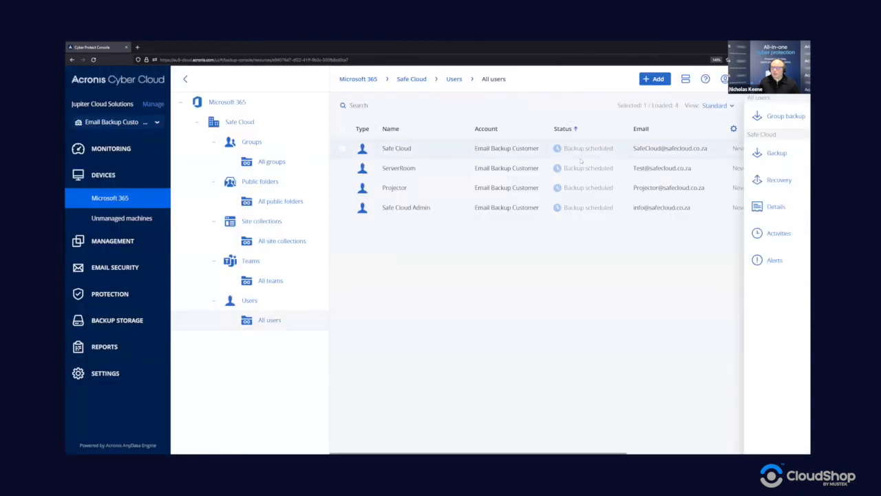
# Step: Run the mailbox backup plan immediately for the Safe Cloud user
pyautogui.click(785, 147)
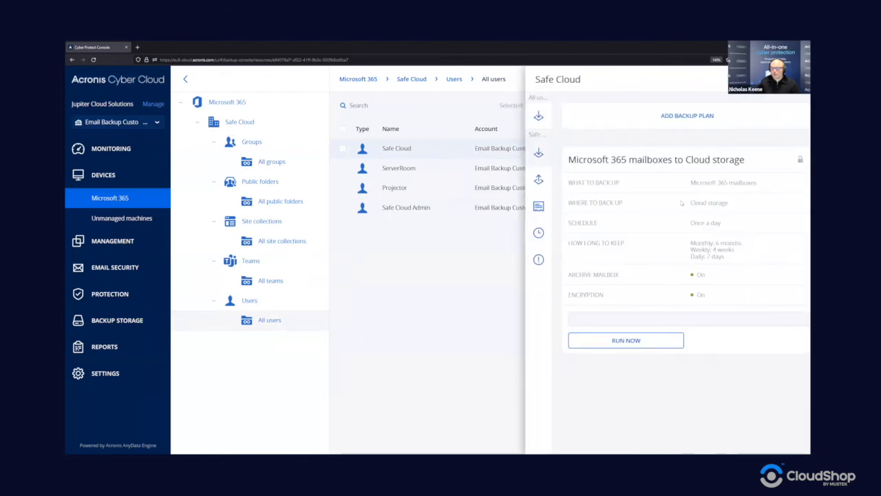
pyautogui.click(606, 344)
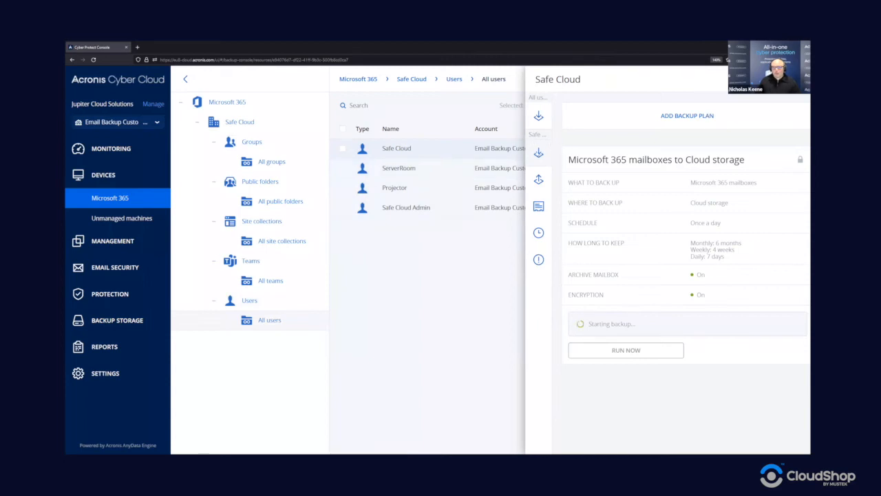
pyautogui.click(798, 80)
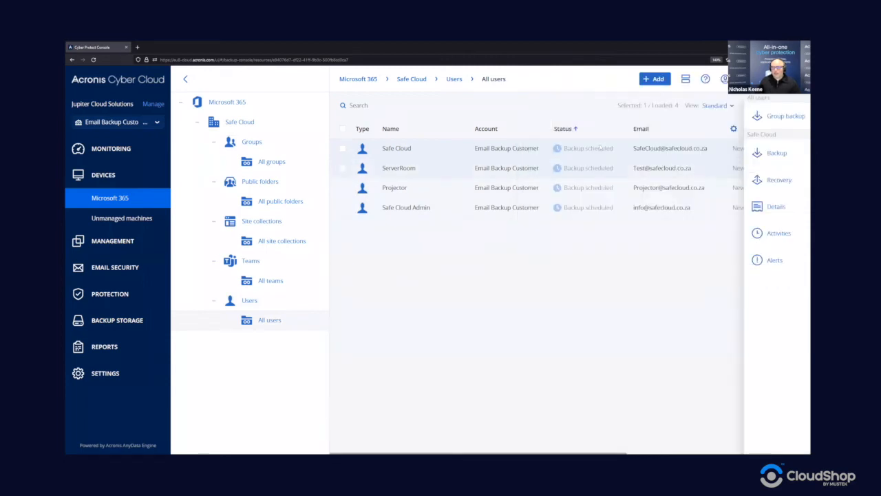
# Step: Check Safe Cloud's backup activities, rerun its mailbox backup and review the latest run
pyautogui.click(777, 235)
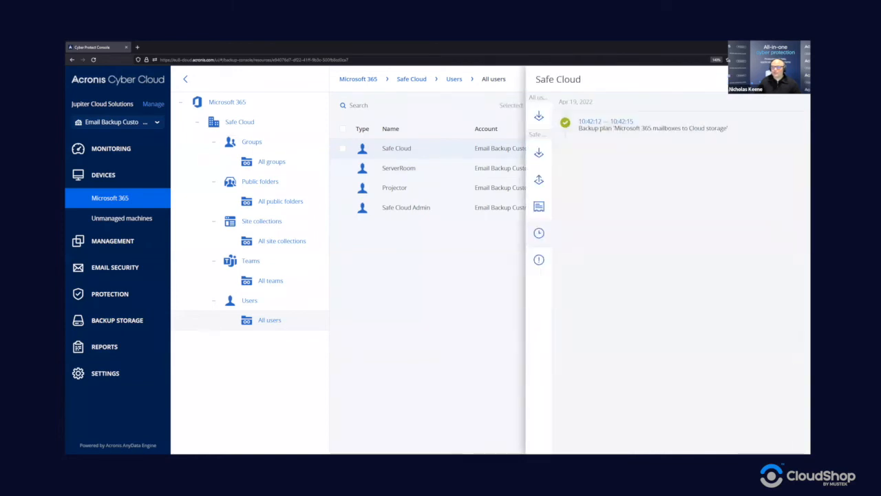
pyautogui.press('Escape')
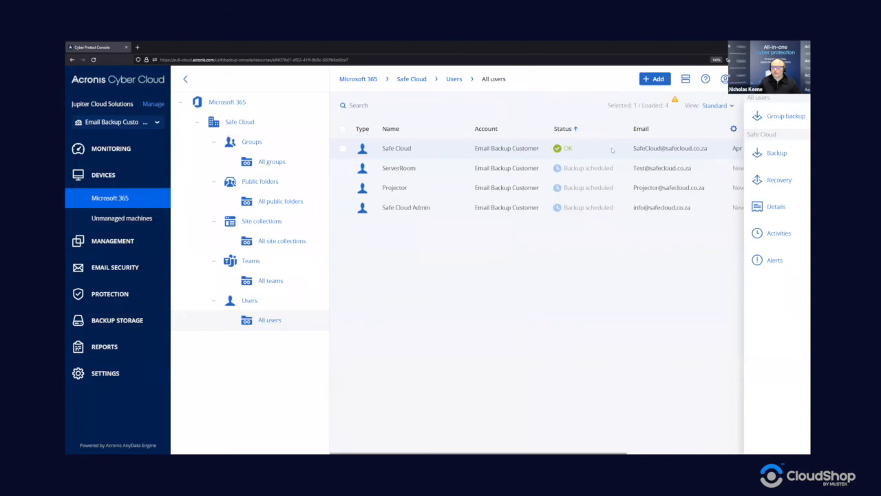
pyautogui.click(773, 153)
pyautogui.click(625, 339)
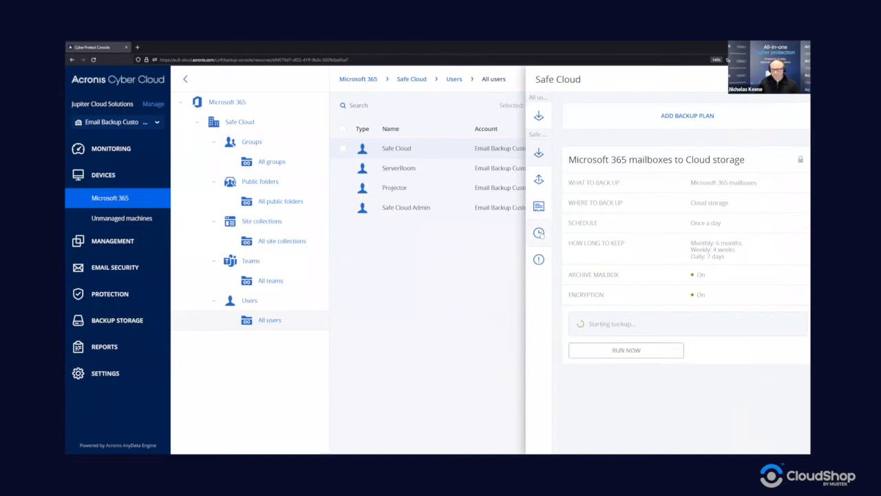
pyautogui.click(539, 233)
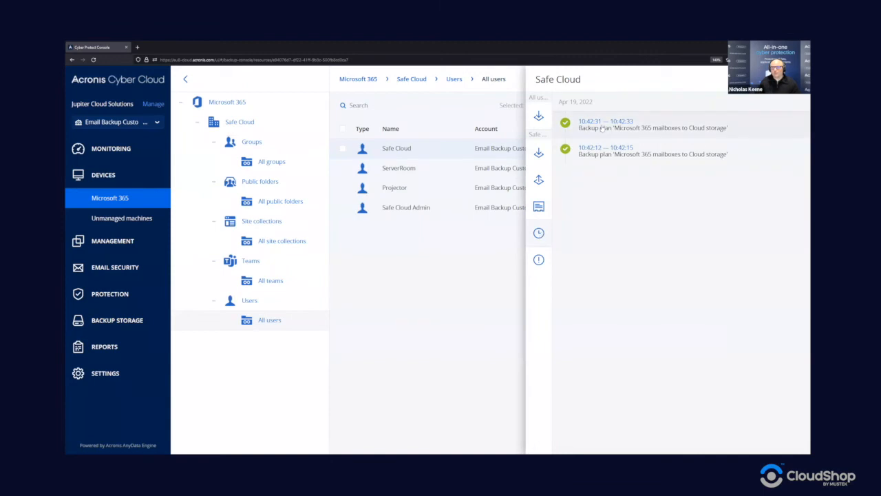
pyautogui.click(605, 127)
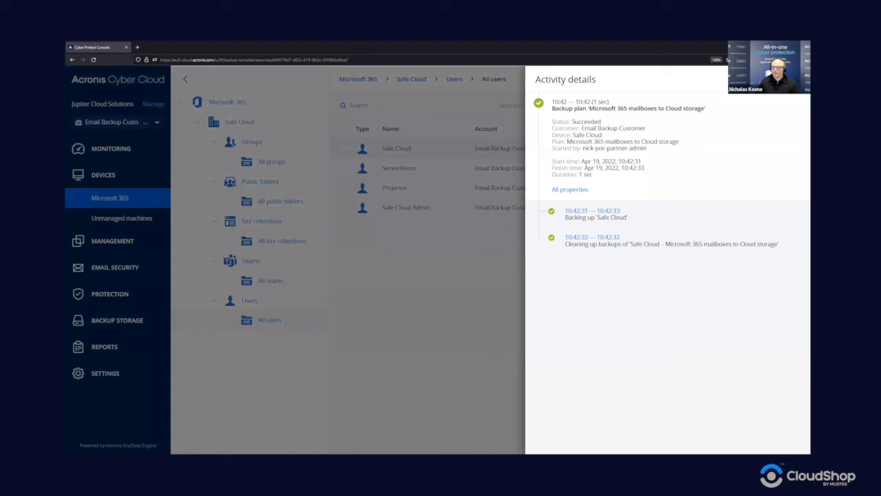
pyautogui.press('Escape')
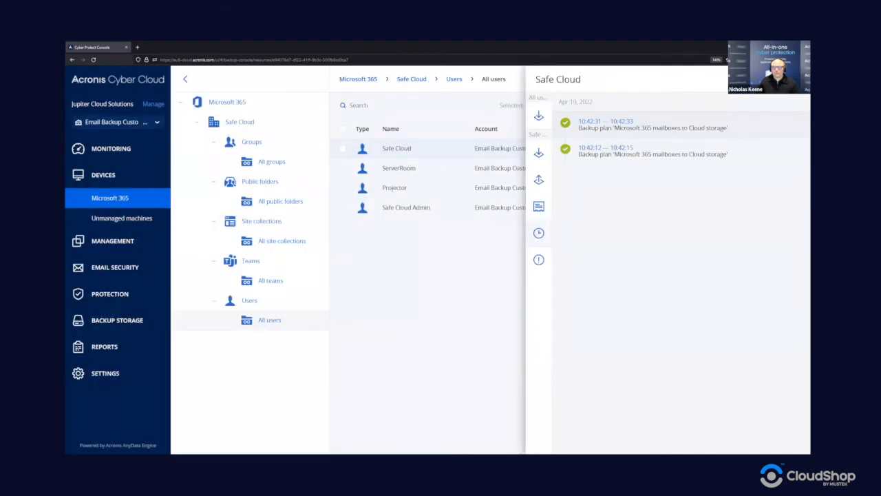
pyautogui.click(437, 152)
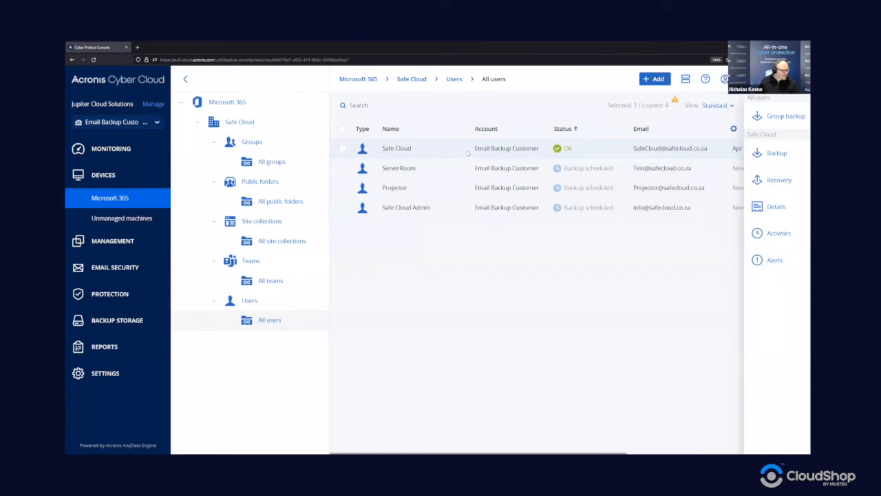
# Step: Run the mailbox backup now for Safe Cloud Admin and check its progress
pyautogui.click(420, 210)
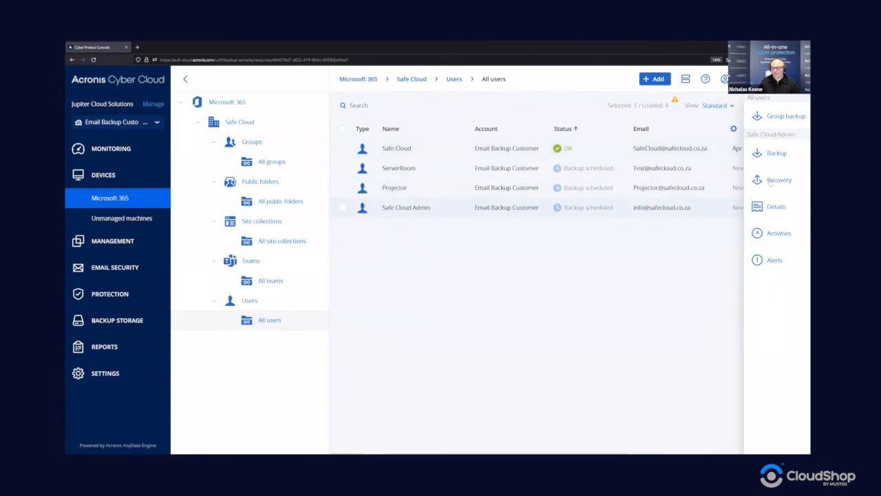
pyautogui.click(792, 156)
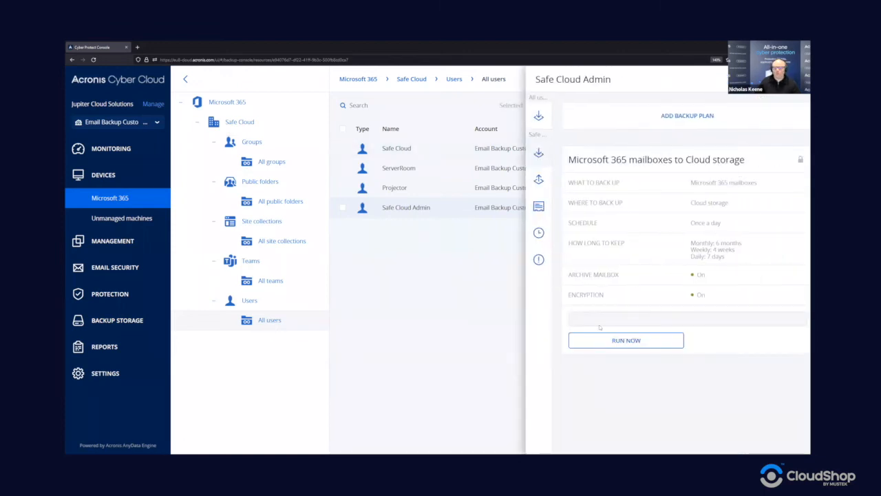
pyautogui.click(599, 336)
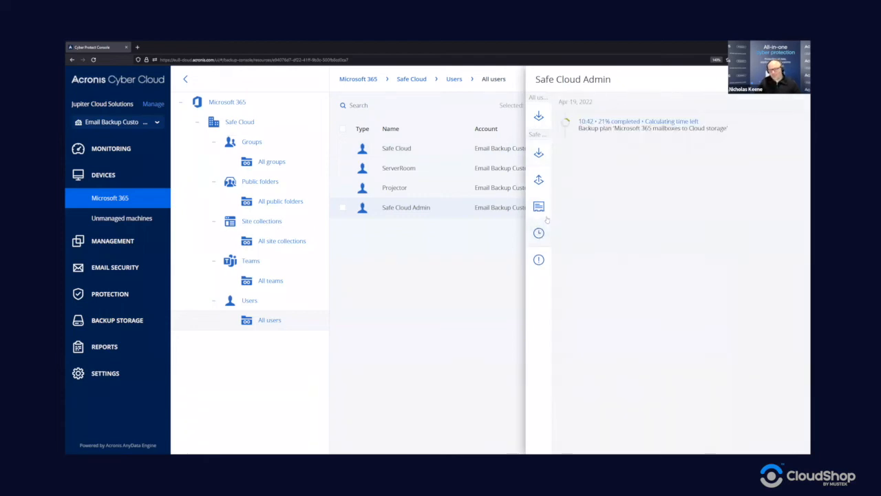
pyautogui.click(610, 128)
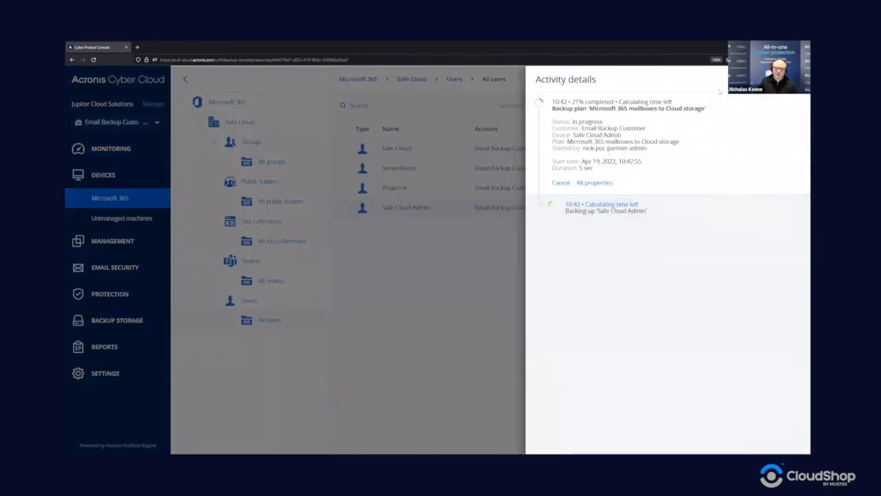
pyautogui.click(461, 172)
# Step: Run mailbox backups for ServerRoom and Projector, then reopen Safe Cloud Admin's backup plan
pyautogui.click(461, 169)
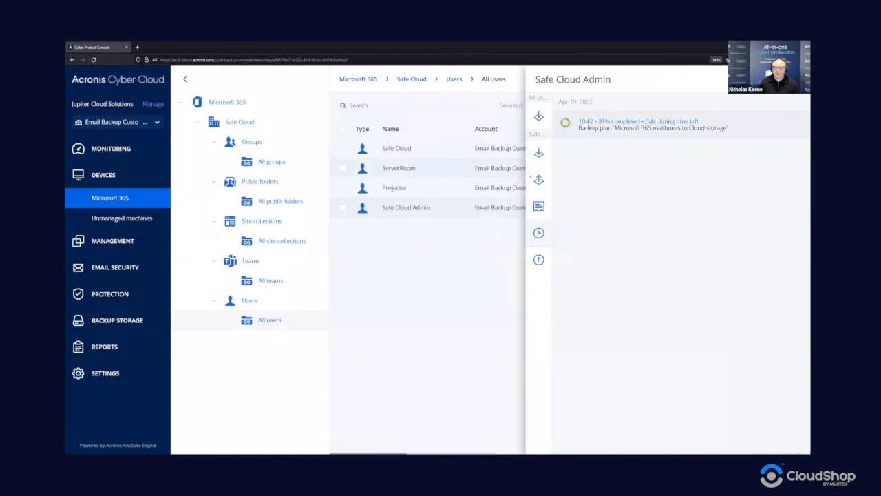
pyautogui.click(539, 152)
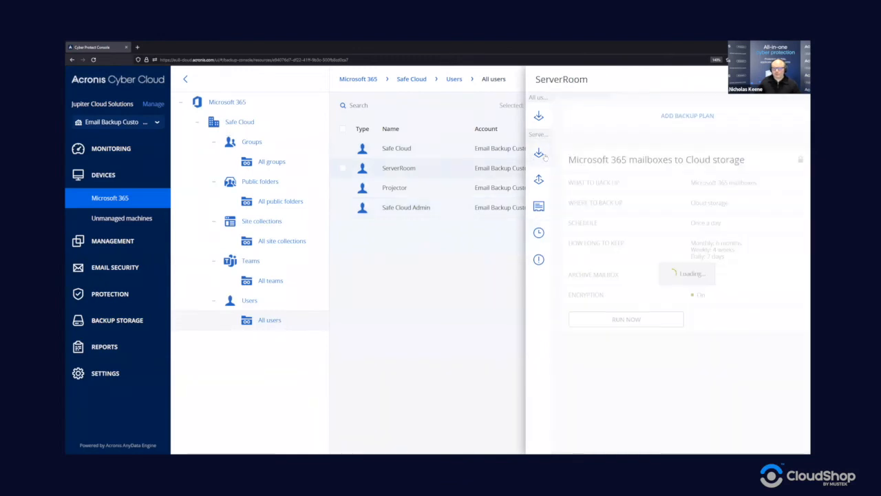
pyautogui.click(618, 340)
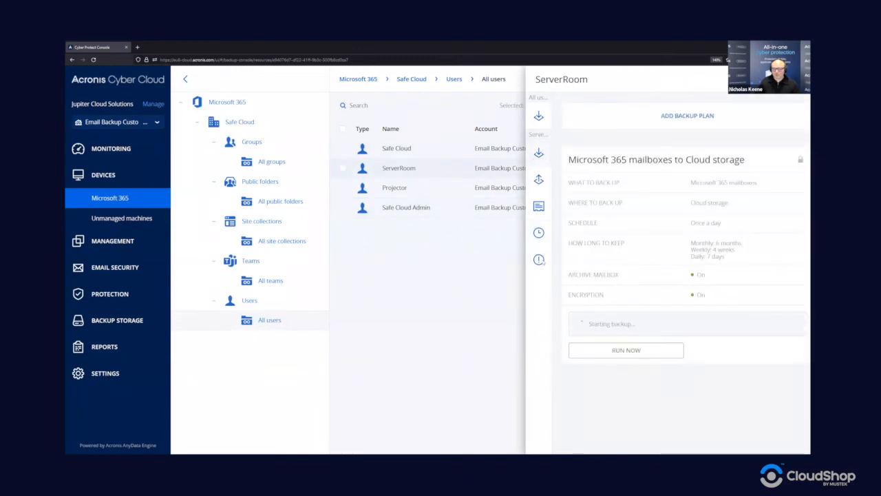
pyautogui.click(427, 191)
pyautogui.click(618, 338)
pyautogui.click(798, 80)
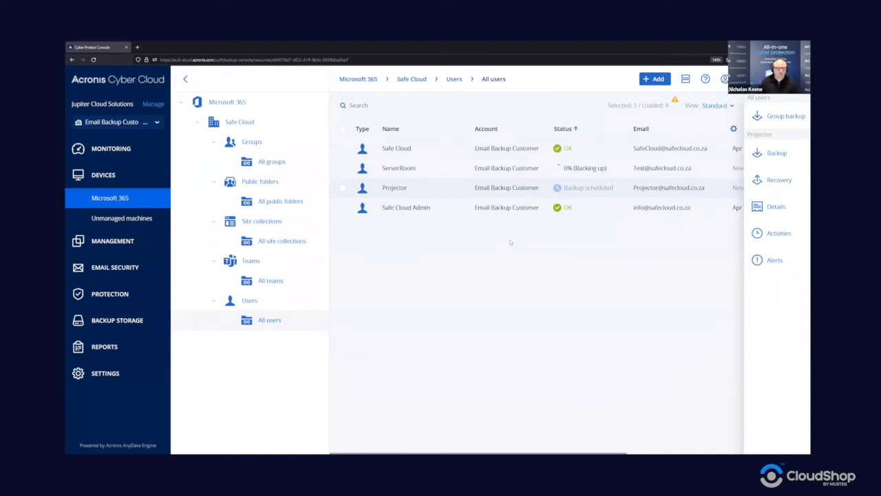
pyautogui.click(390, 209)
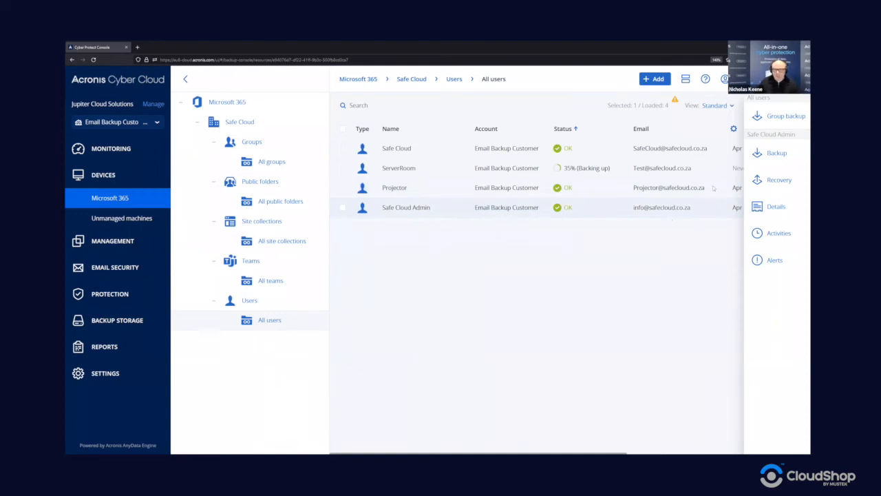
pyautogui.click(790, 153)
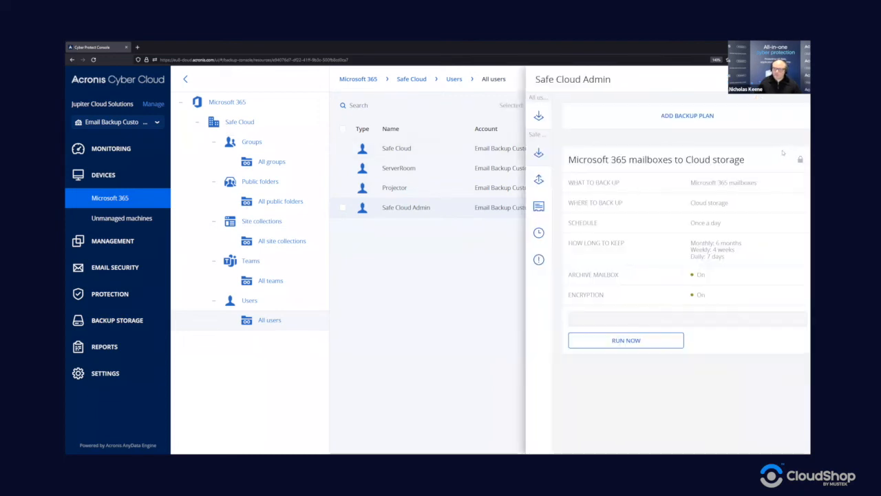
# Step: Add a Safe Cloud Admin plan backing up OneDrive, named 'OneDrive to Cloud storage' without ' (2)'
pyautogui.click(679, 116)
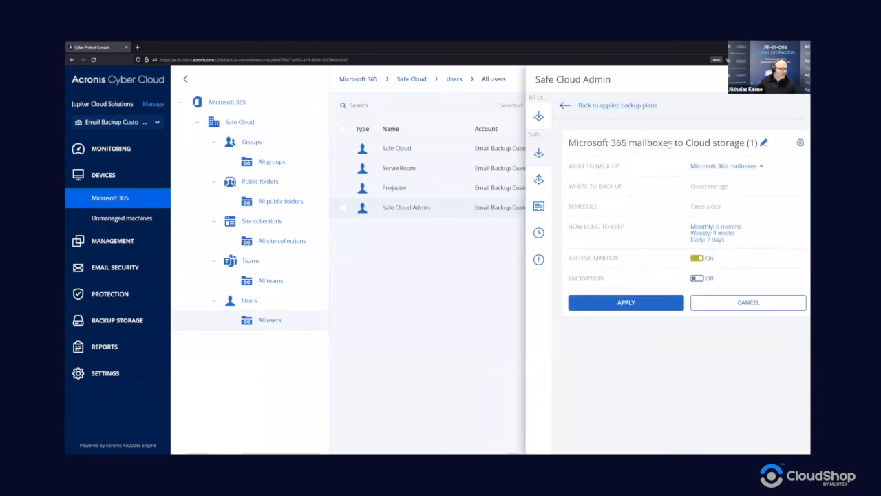
pyautogui.click(722, 166)
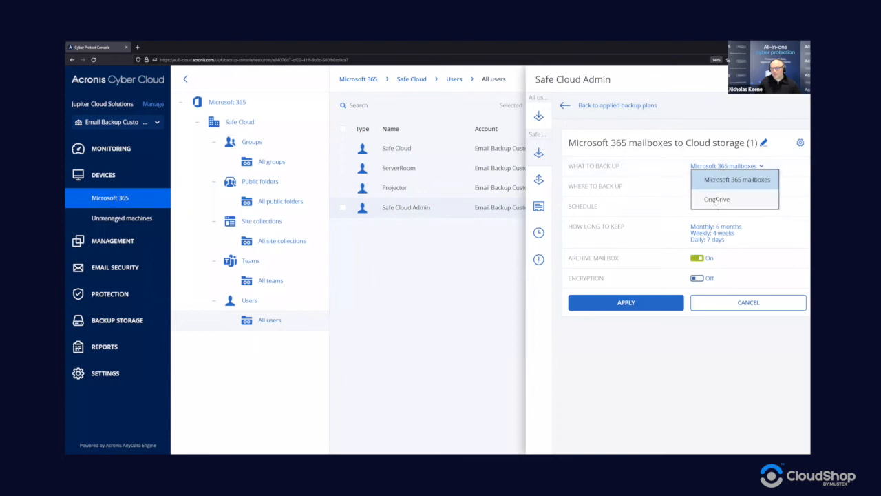
pyautogui.click(716, 199)
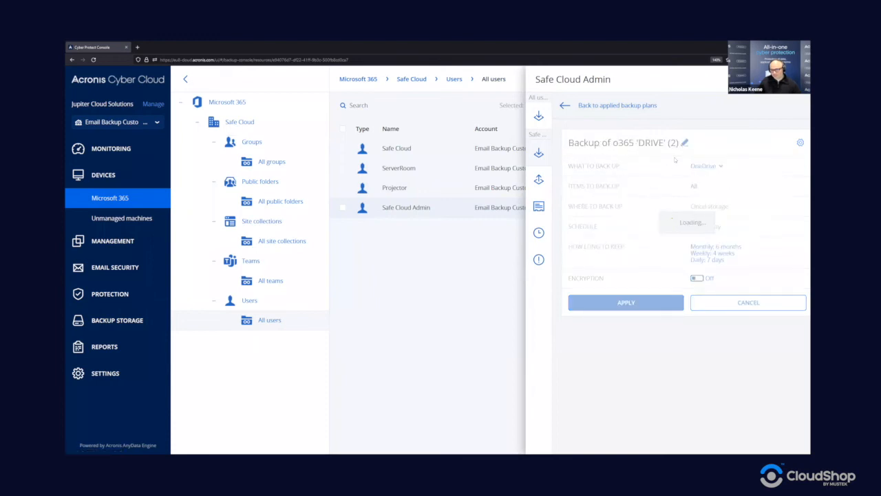
pyautogui.click(701, 142)
pyautogui.click(503, 261)
pyautogui.press('BackSpace')
pyautogui.press('BackSpace')
pyautogui.press('BackSpace')
pyautogui.press('BackSpace')
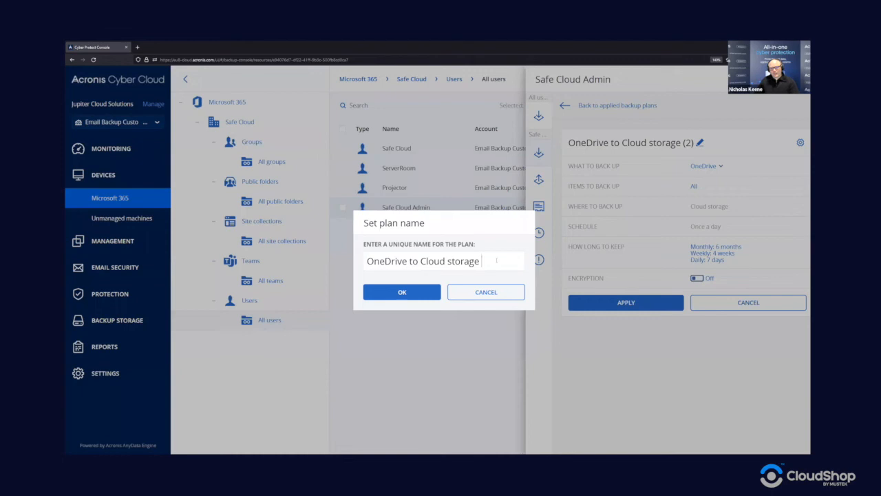
pyautogui.click(402, 293)
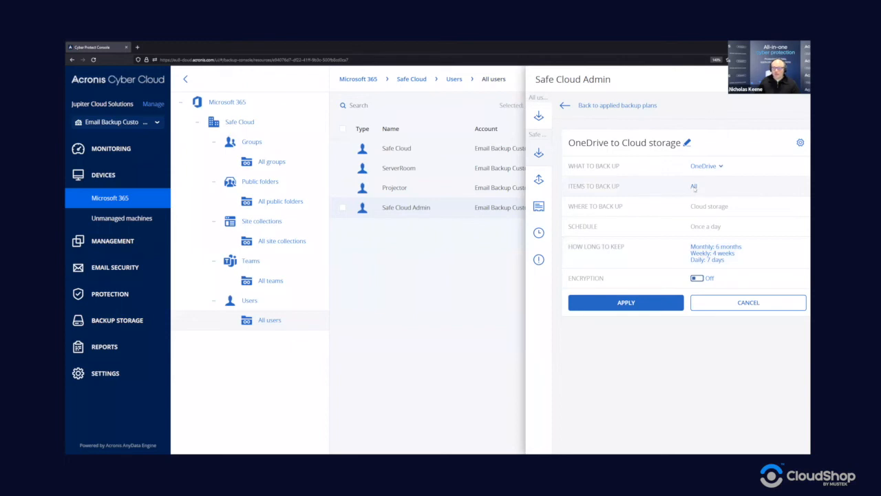
pyautogui.click(694, 187)
pyautogui.click(651, 132)
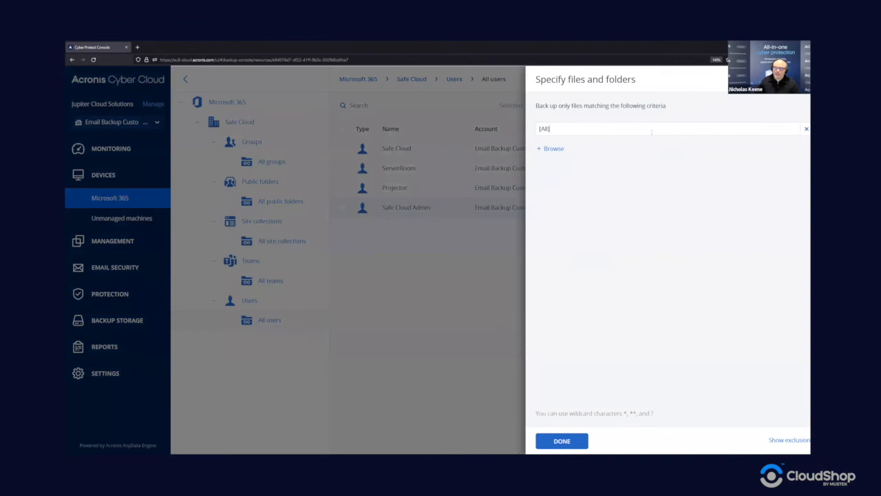
pyautogui.click(544, 149)
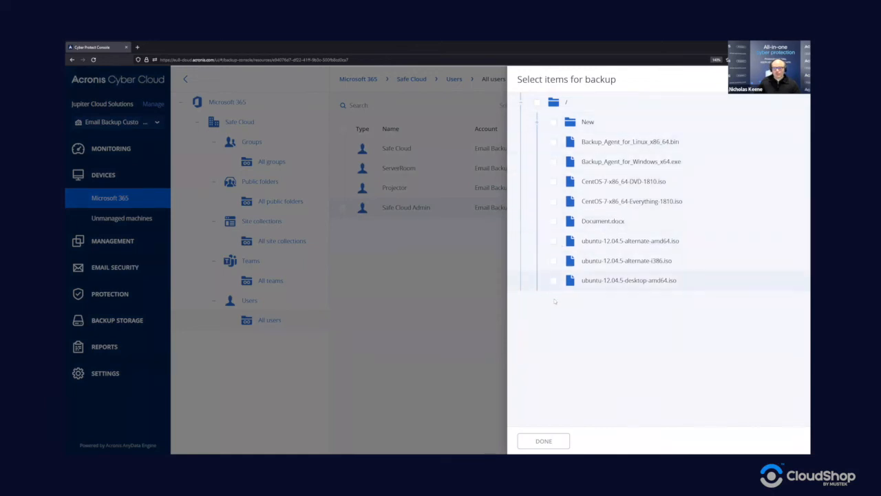
pyautogui.click(478, 277)
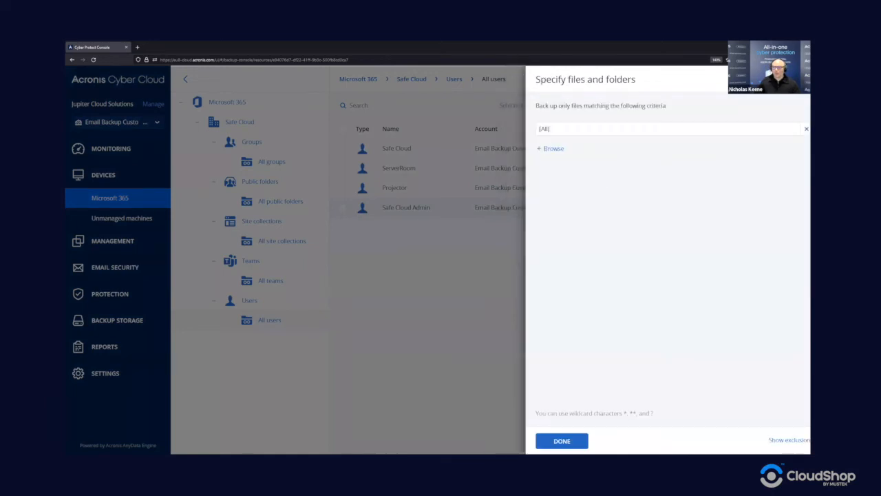
pyautogui.click(561, 441)
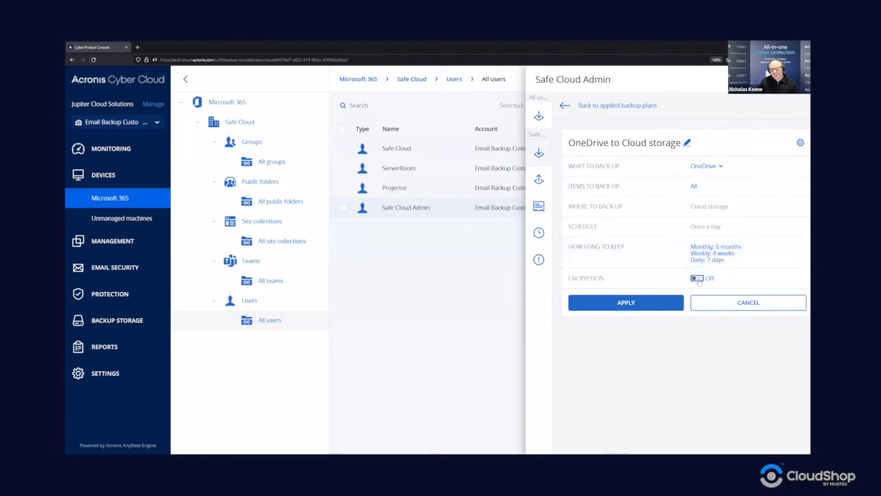
# Step: Leave the plan's backup options unchanged and apply the OneDrive plan to Safe Cloud Admin
pyautogui.click(802, 144)
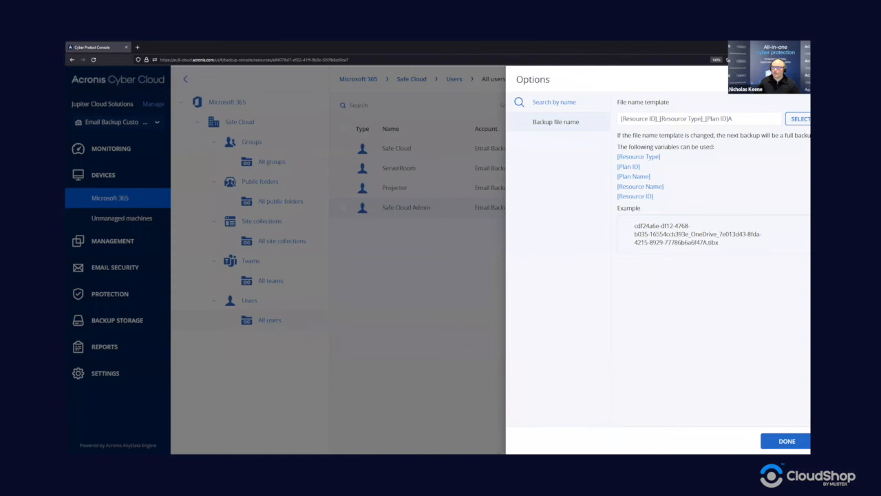
pyautogui.click(787, 441)
pyautogui.click(623, 303)
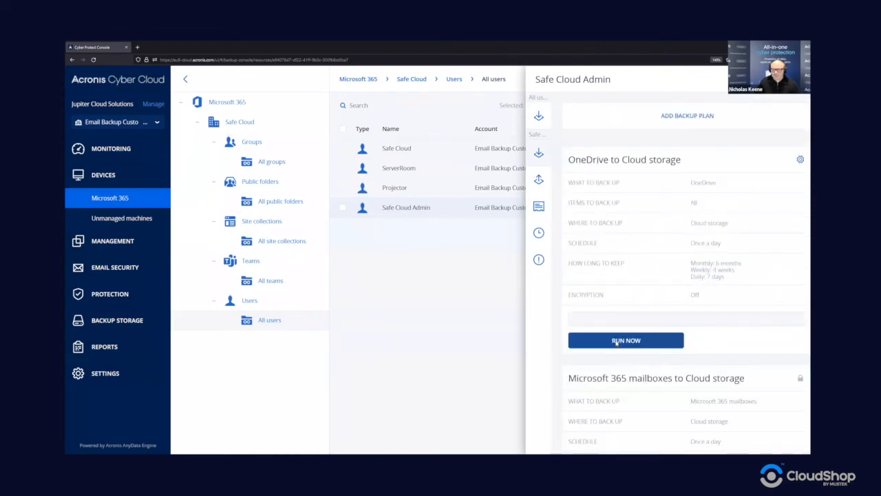
# Step: Run the admin user's OneDrive backup now, check its activity progress, and return to the users list
pyautogui.click(616, 341)
pyautogui.scroll(-2, 606, 289)
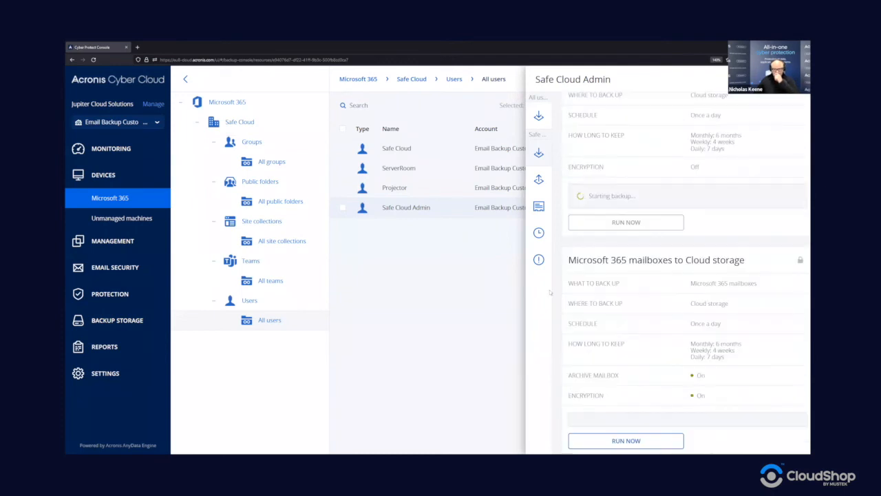
pyautogui.click(539, 233)
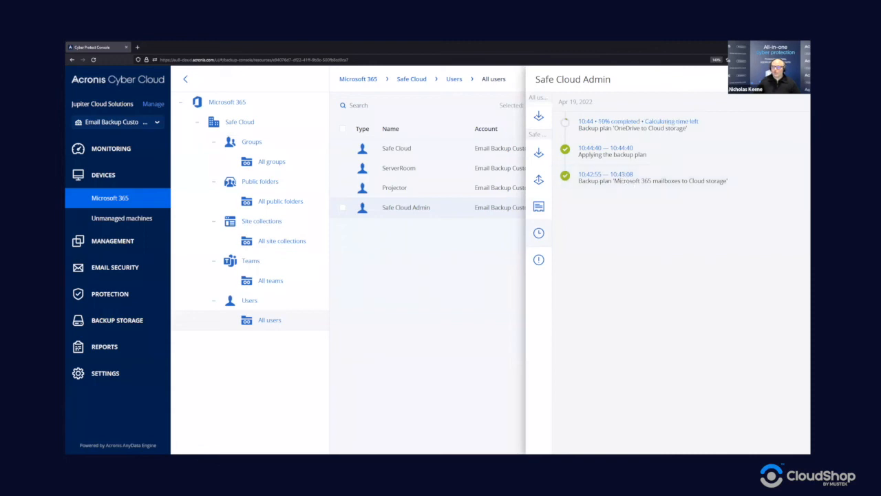
pyautogui.press('Escape')
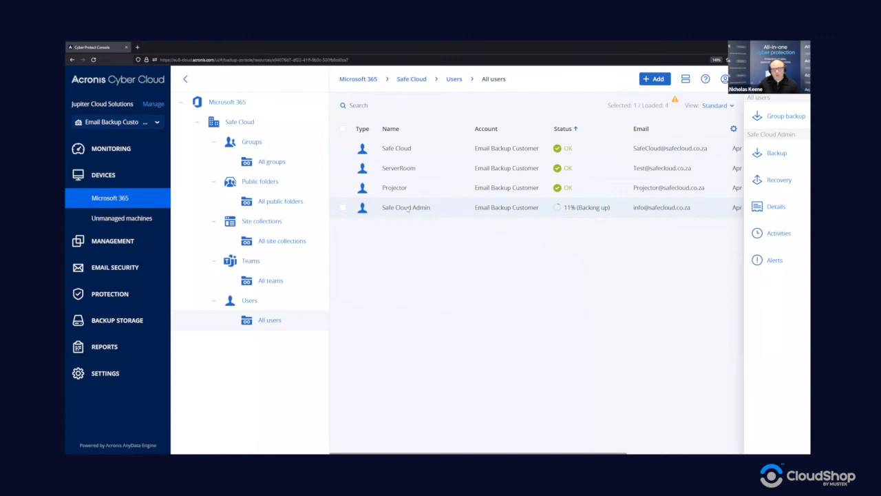
# Step: Show Safe Cloud Admin's recovery points with the content filter left on All
pyautogui.click(772, 182)
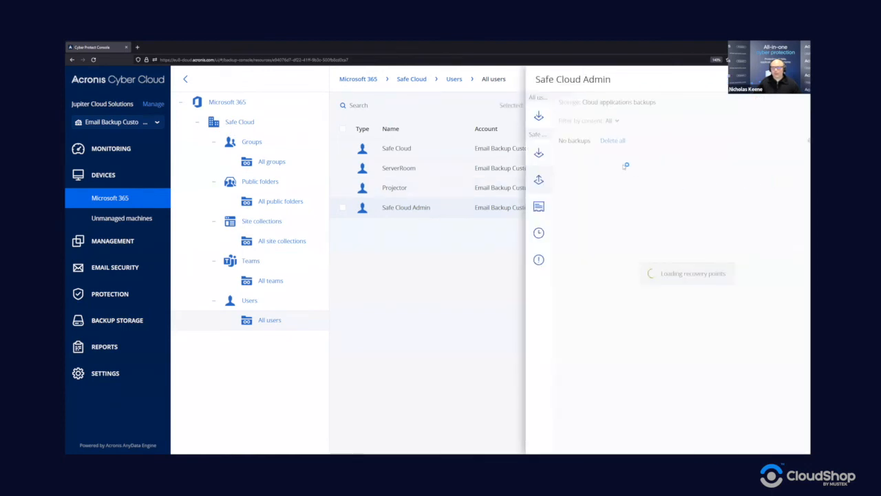
pyautogui.click(617, 121)
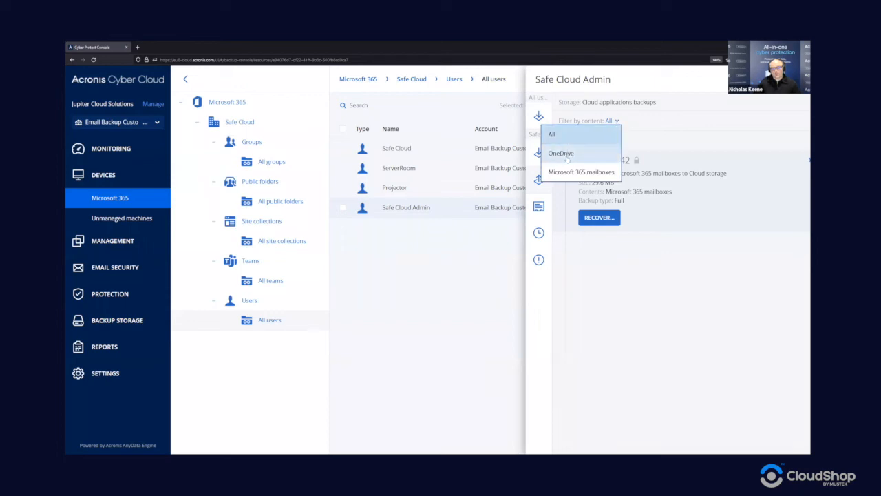
pyautogui.click(649, 266)
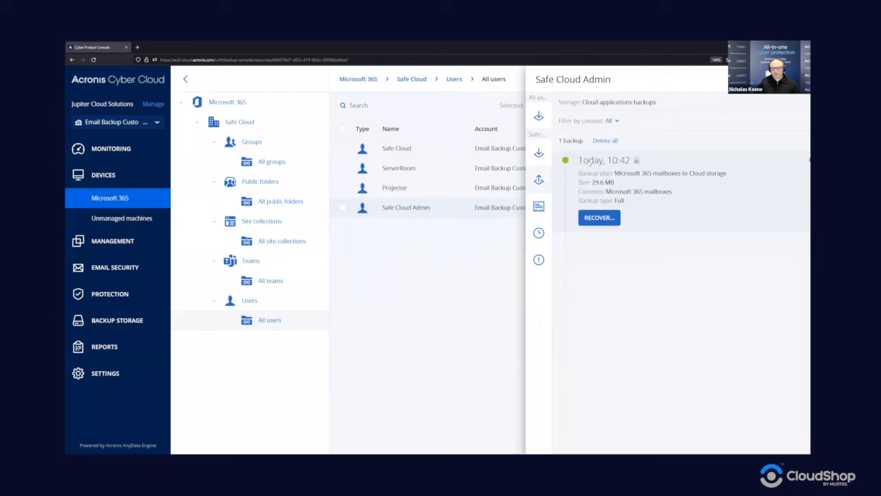
pyautogui.click(601, 218)
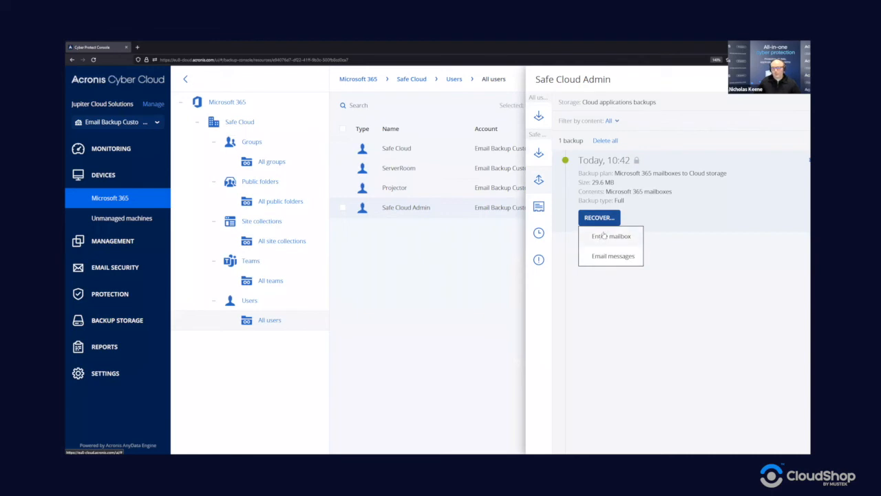
pyautogui.click(611, 236)
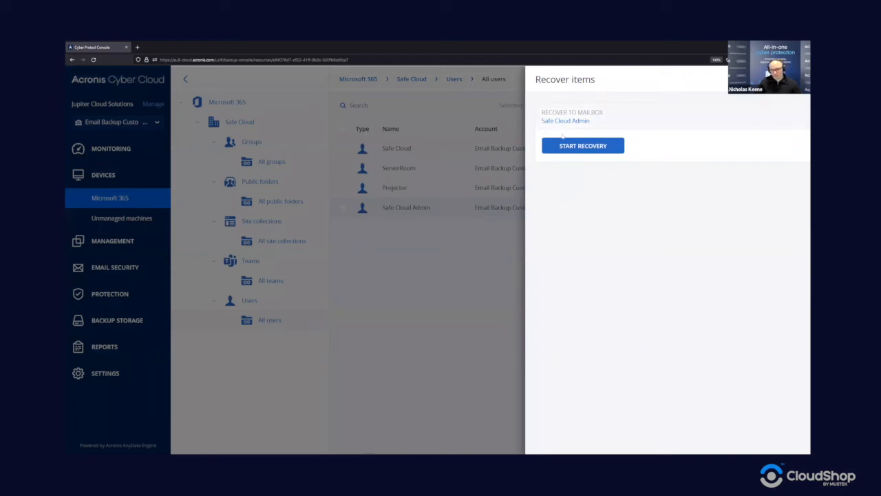
pyautogui.click(580, 120)
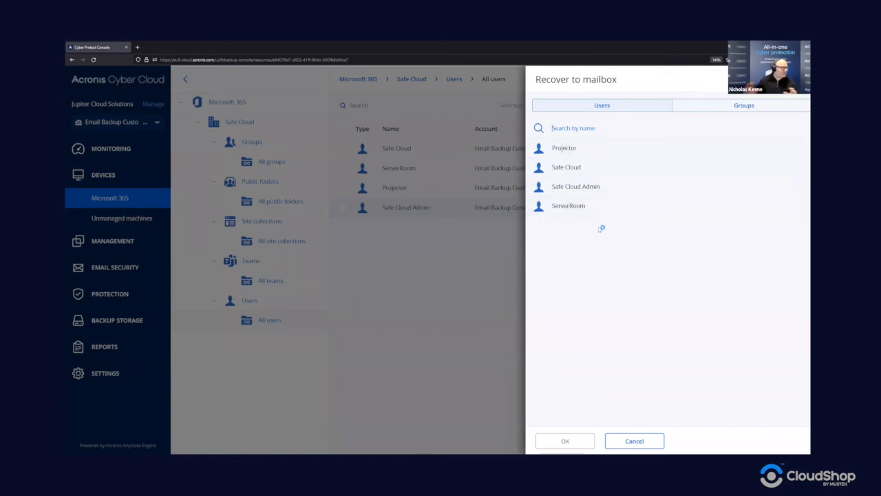
pyautogui.click(627, 443)
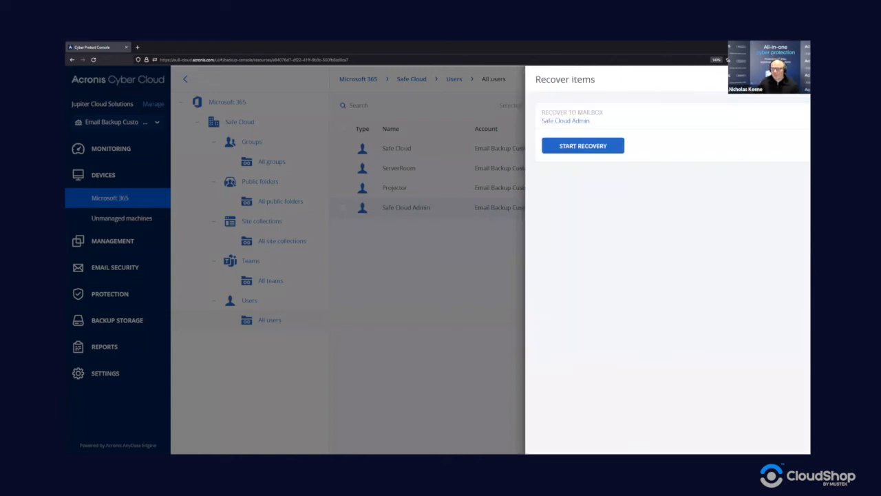
pyautogui.click(797, 79)
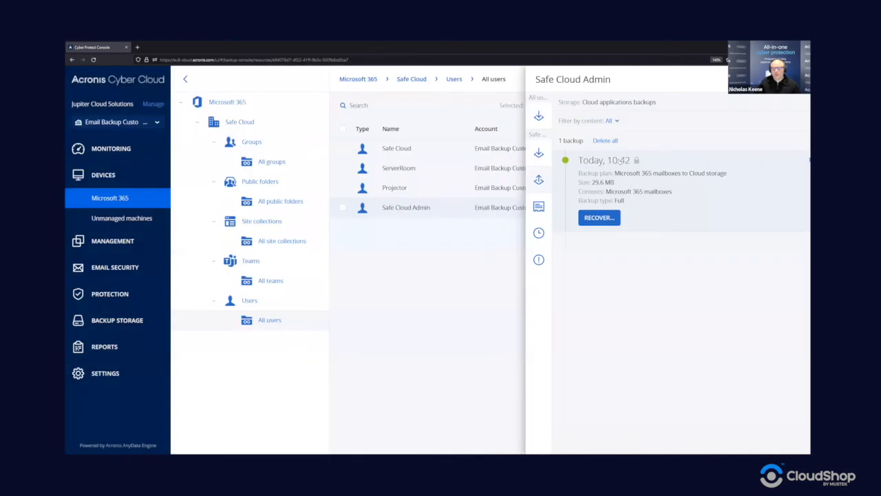
# Step: Choose to recover individual Email messages from the Microsoft 365 mailbox backup
pyautogui.click(606, 219)
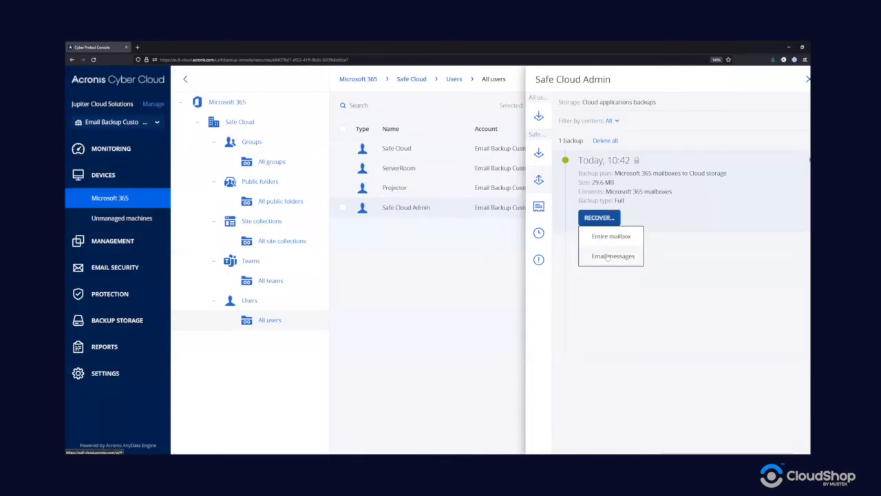
pyautogui.click(605, 256)
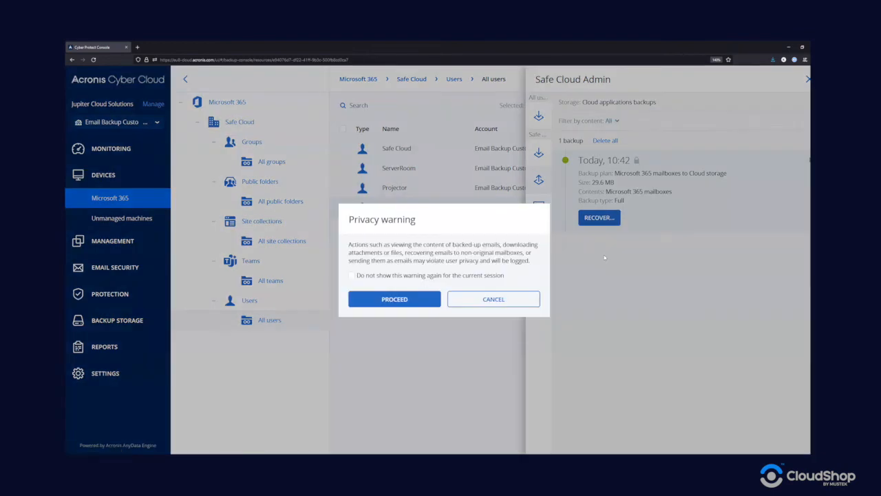
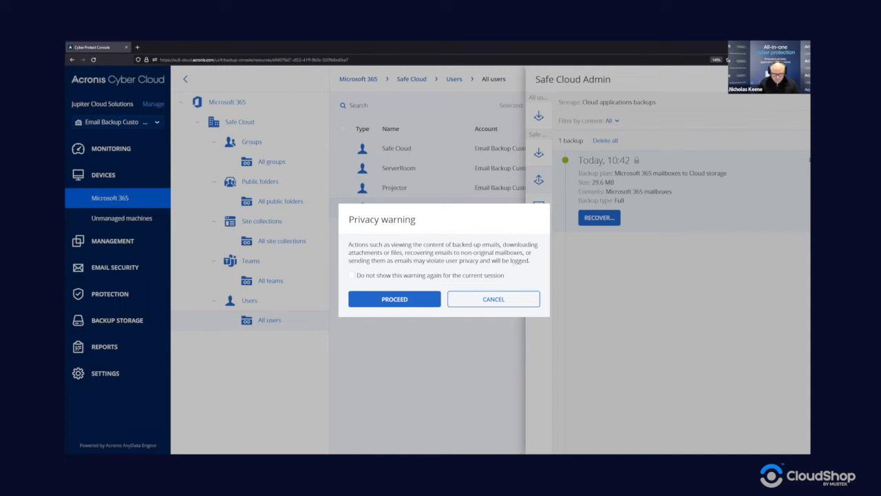
# Step: Accept the privacy warning and enter the backup password to open the 10:42 mailbox backup
pyautogui.click(414, 299)
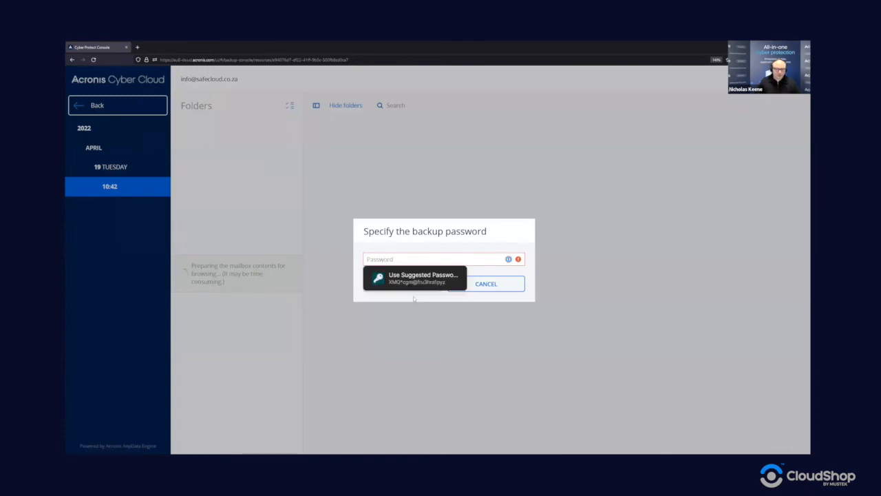
pyautogui.press('Down')
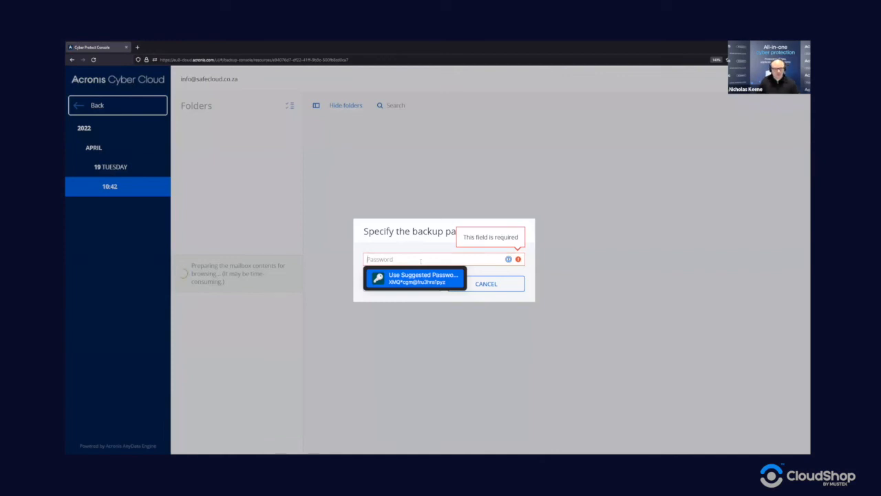
pyautogui.write('*************')
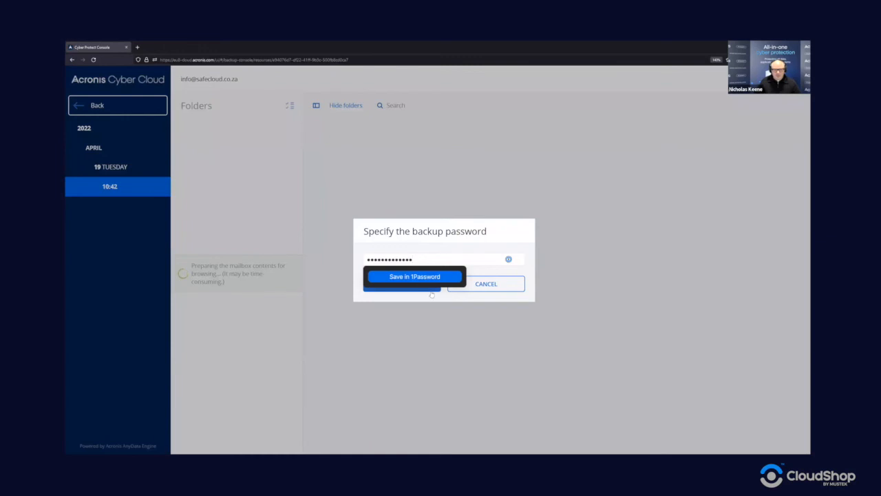
pyautogui.click(431, 290)
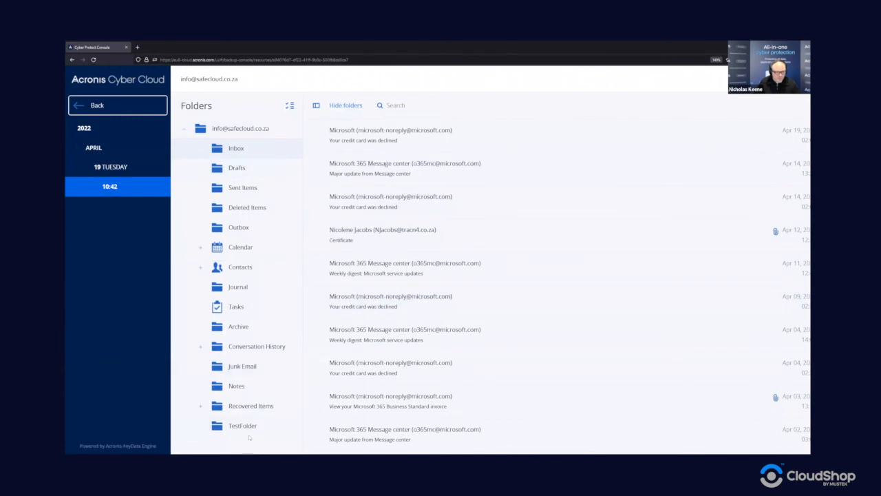
# Step: Browse the backed-up Calendar, Contacts and Tasks folders, then select the Inbox's Major update from Message center email
pyautogui.click(217, 246)
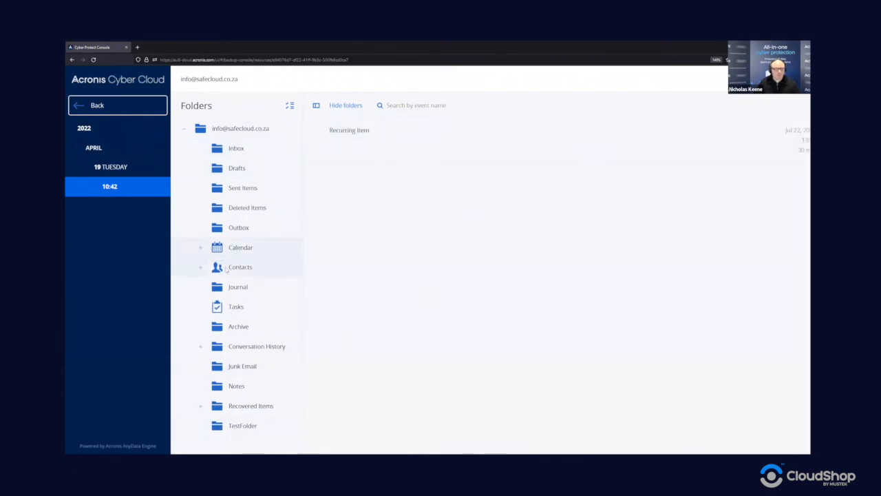
pyautogui.click(227, 268)
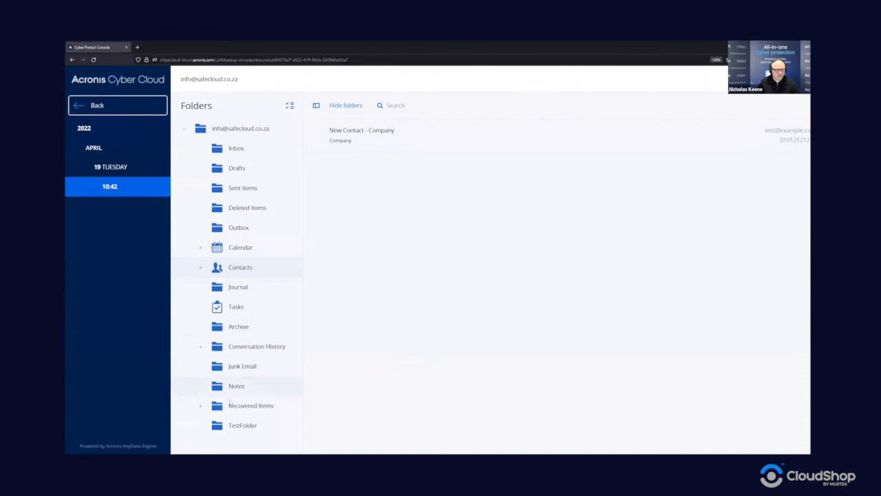
pyautogui.click(236, 307)
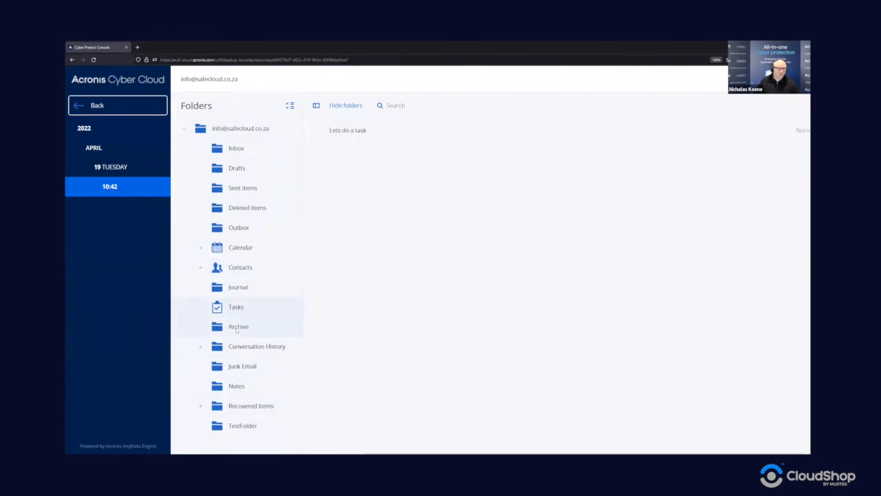
pyautogui.click(237, 148)
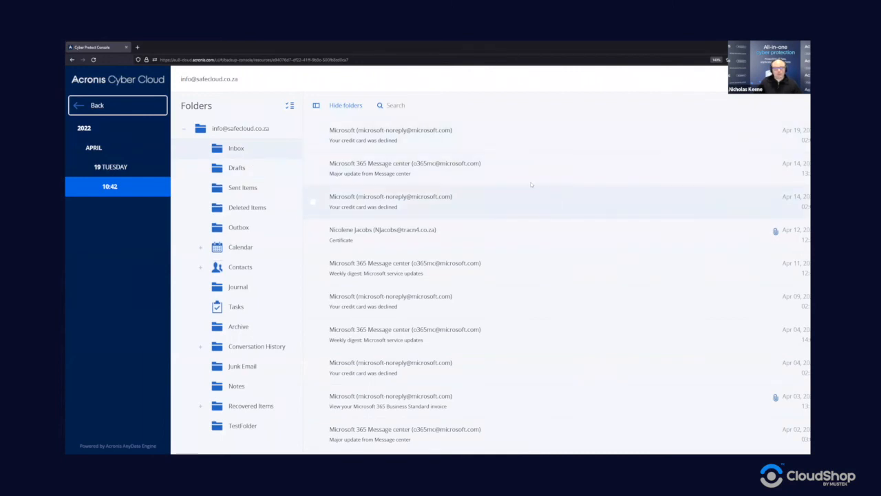
pyautogui.scroll(-1, 525, 182)
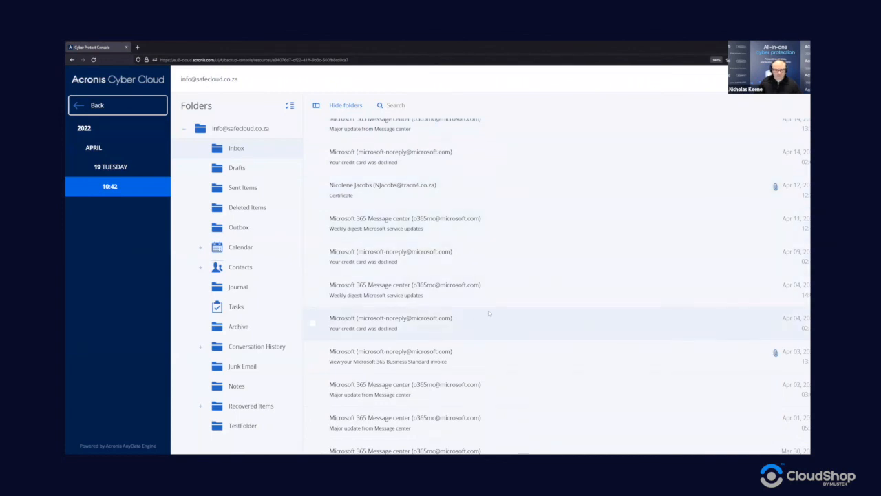
pyautogui.scroll(1, 488, 310)
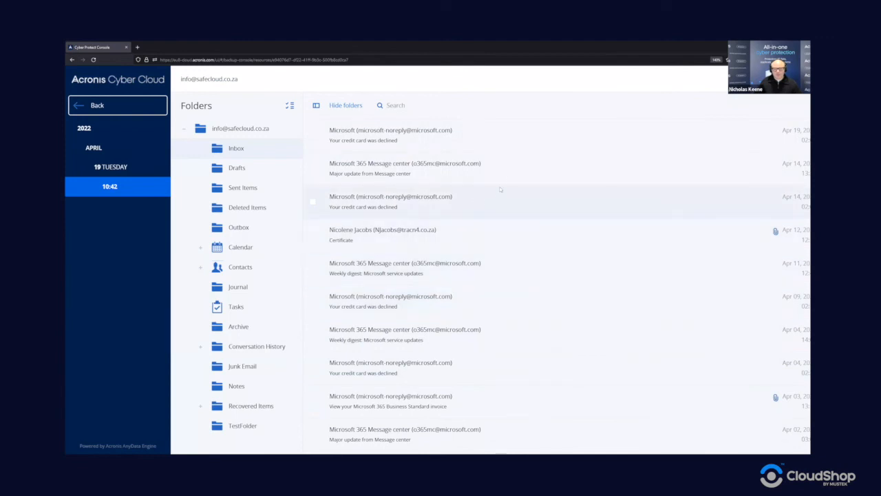
pyautogui.click(456, 172)
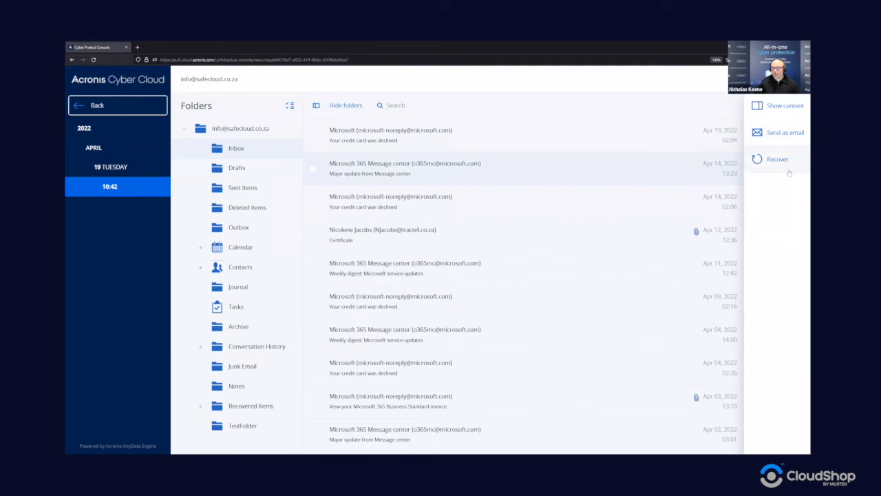
pyautogui.click(620, 234)
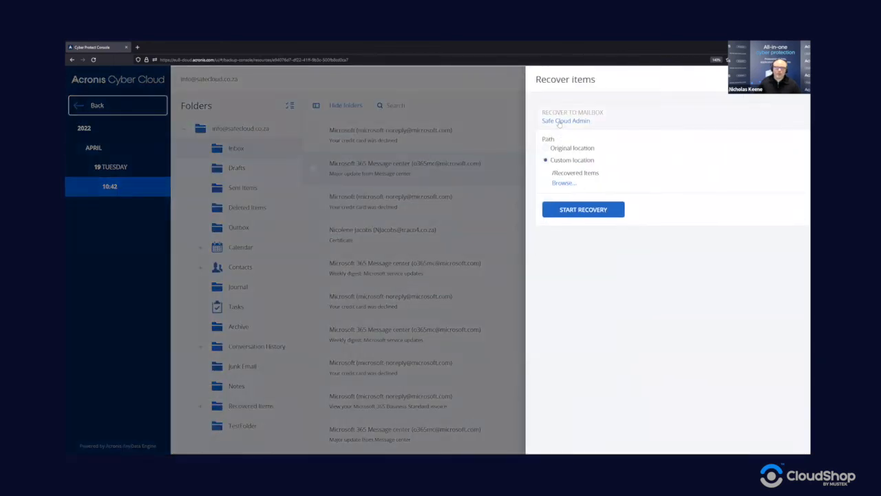
pyautogui.click(560, 121)
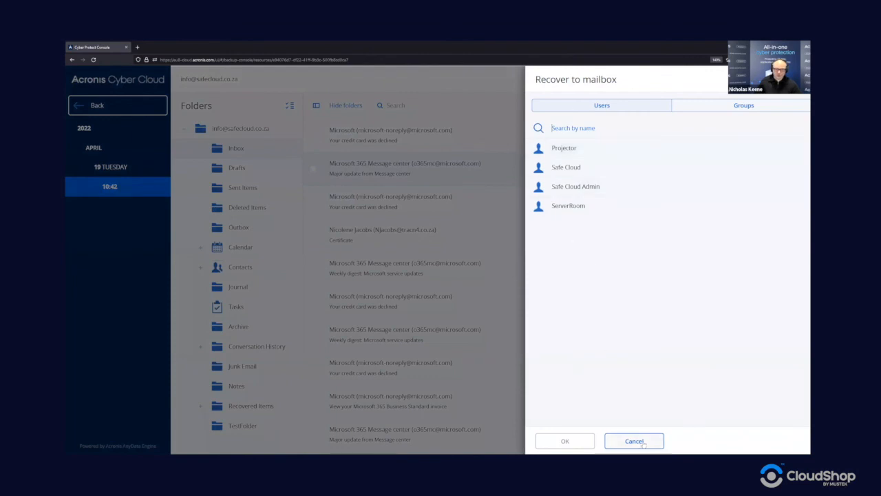
pyautogui.click(576, 186)
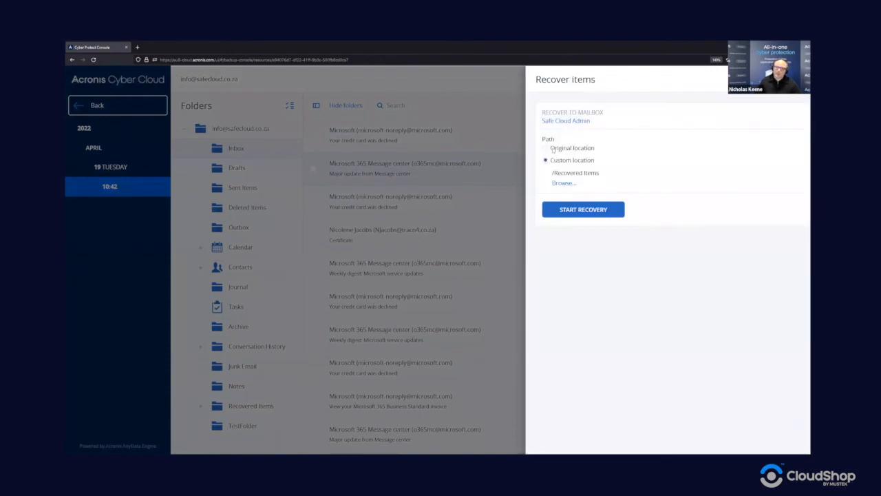
pyautogui.click(553, 149)
pyautogui.click(549, 160)
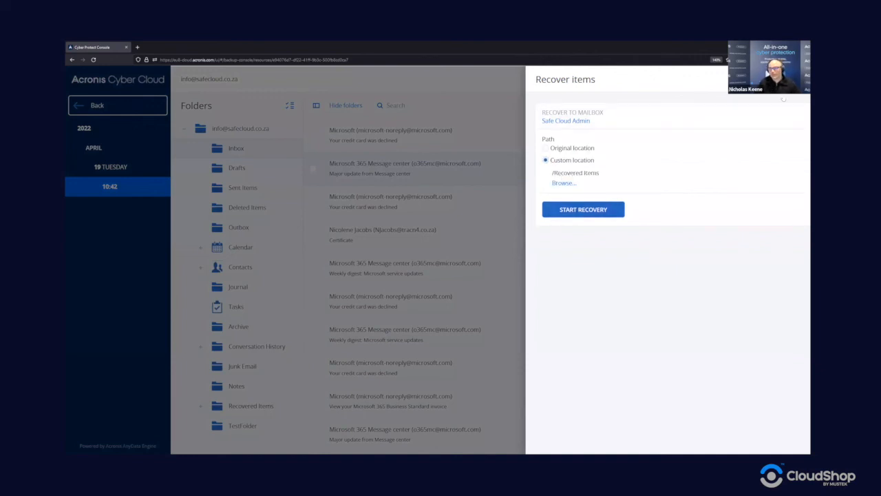
pyautogui.click(784, 99)
pyautogui.click(773, 133)
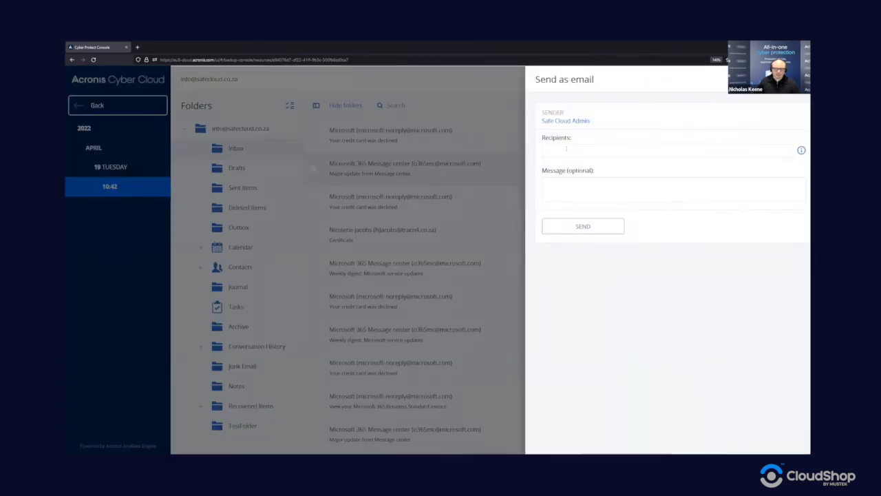
pyautogui.click(566, 148)
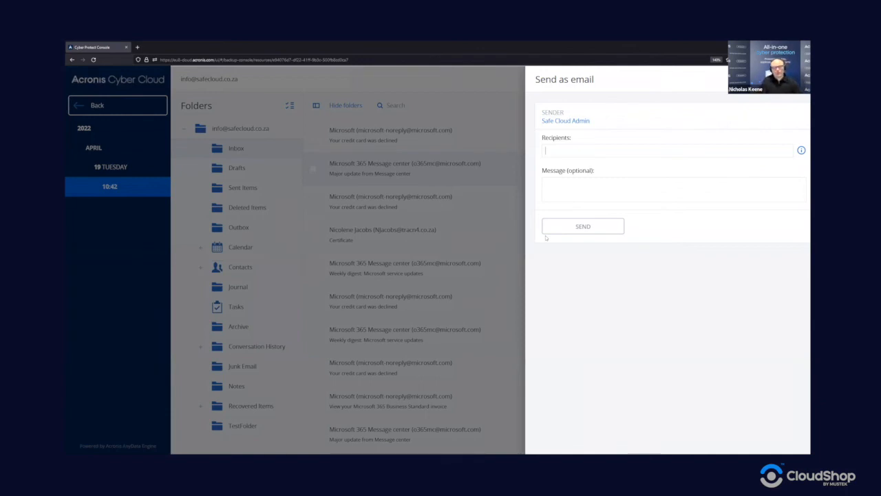
pyautogui.click(689, 179)
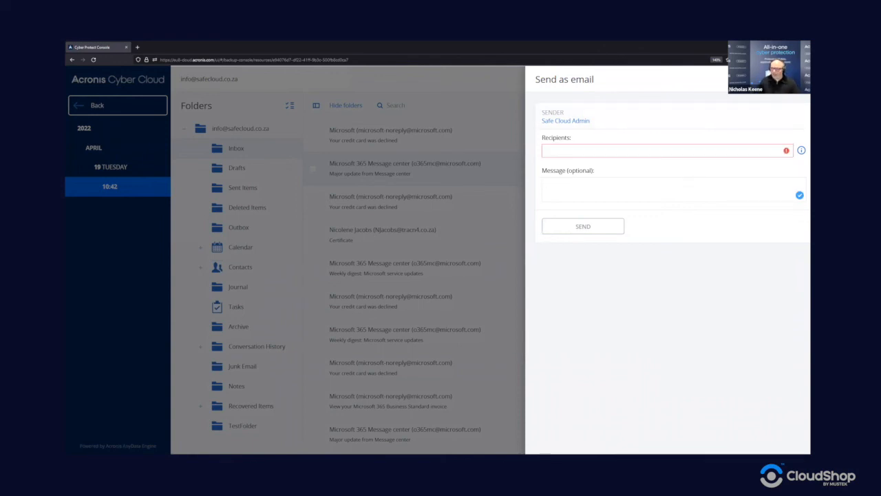
pyautogui.click(795, 80)
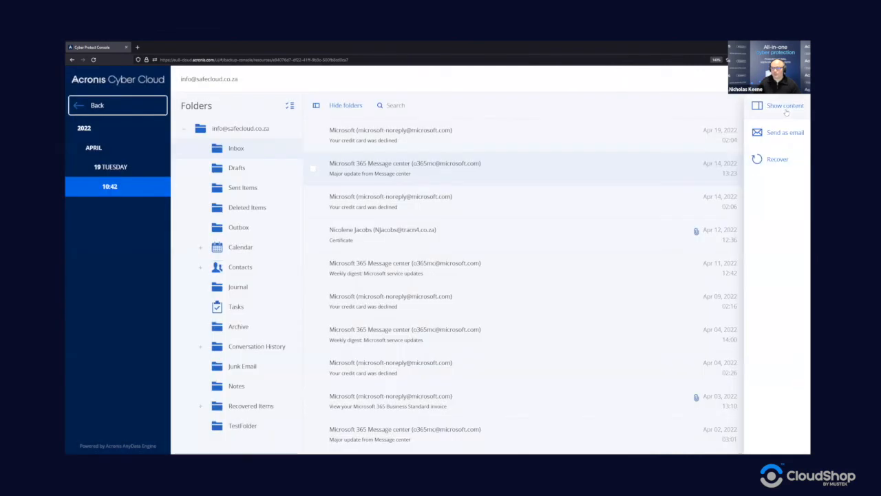
# Step: Preview and hide the Major update email's content, then select the Recurring Item calendar entry
pyautogui.click(784, 110)
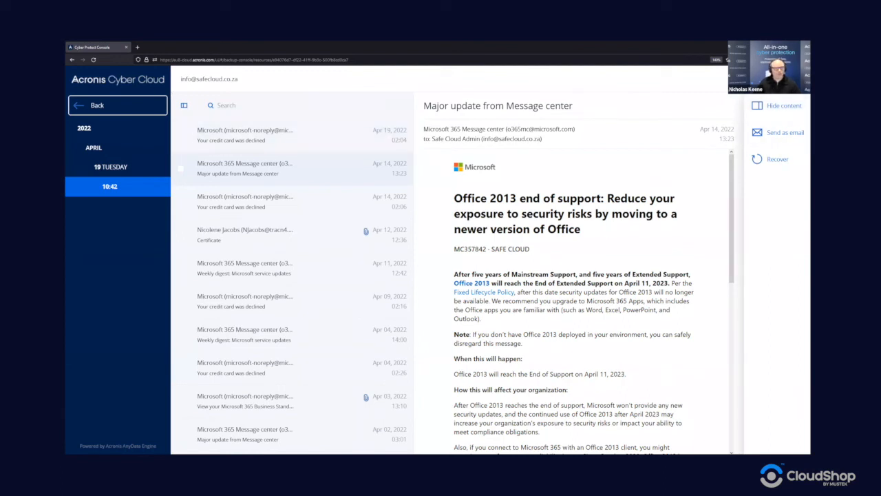
pyautogui.click(769, 114)
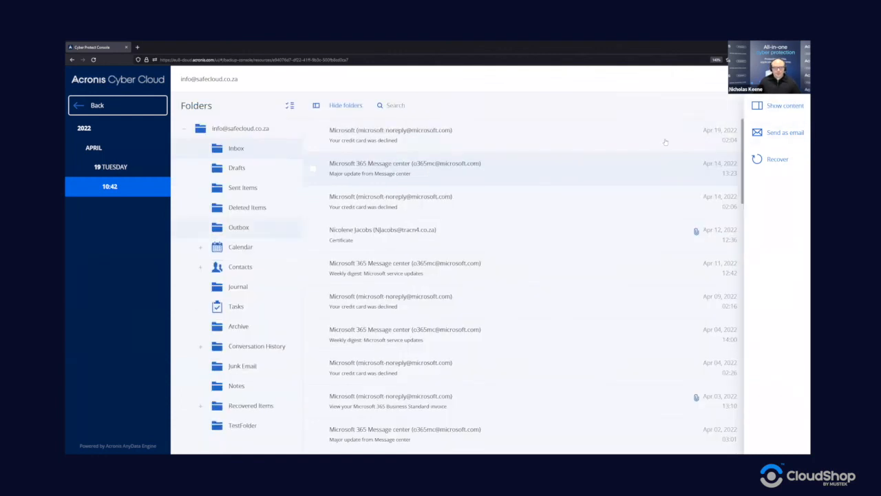
pyautogui.click(240, 246)
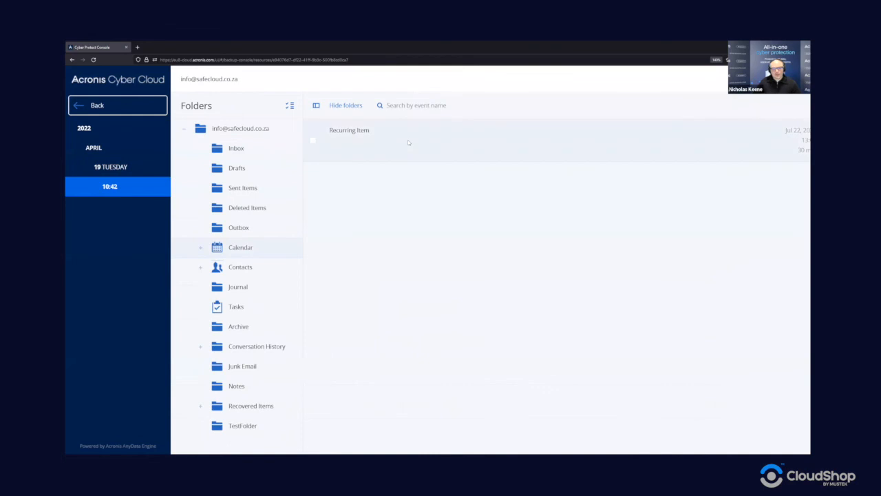
pyautogui.click(408, 142)
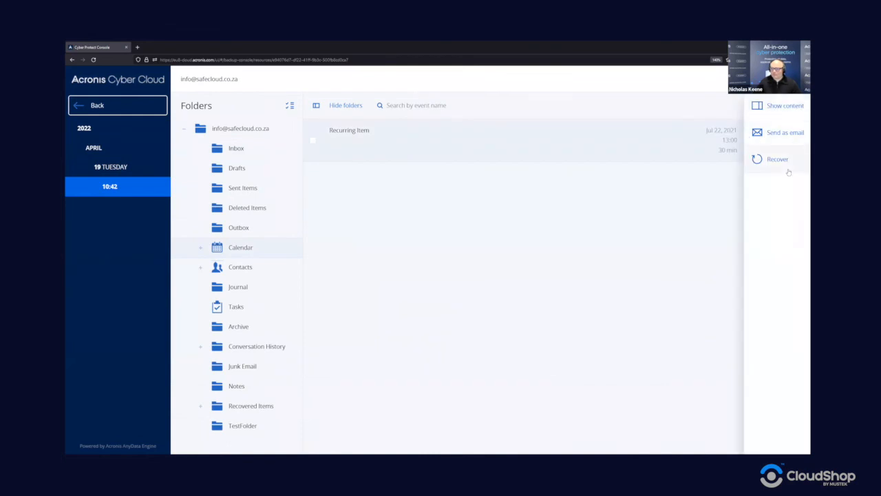
# Step: Check the Contacts folder, then select the 'Lets do a task' item in Tasks
pyautogui.click(285, 267)
pyautogui.click(237, 308)
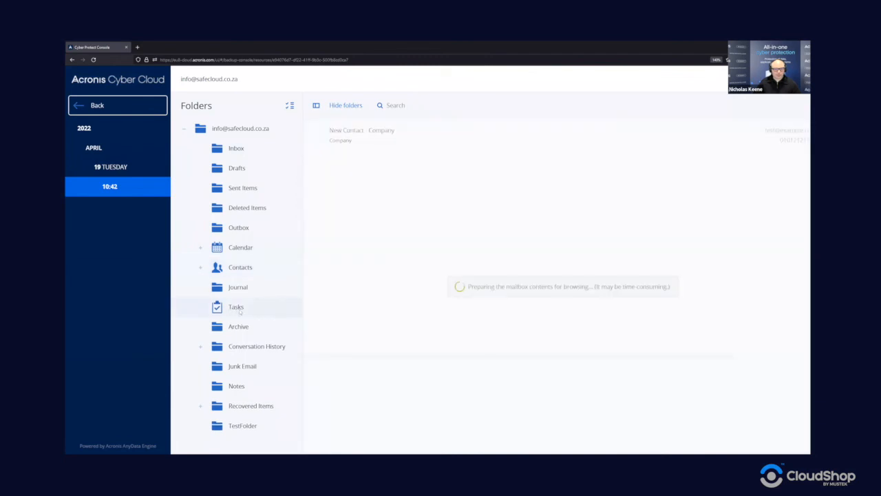
pyautogui.click(451, 134)
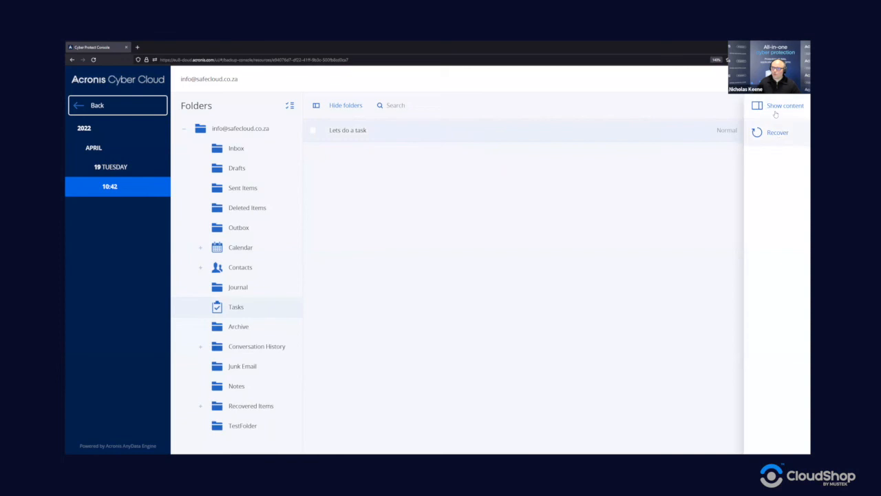
# Step: Check Safe Cloud Admin's backup activities, then go to the Cloud applications backups storage location
pyautogui.click(115, 106)
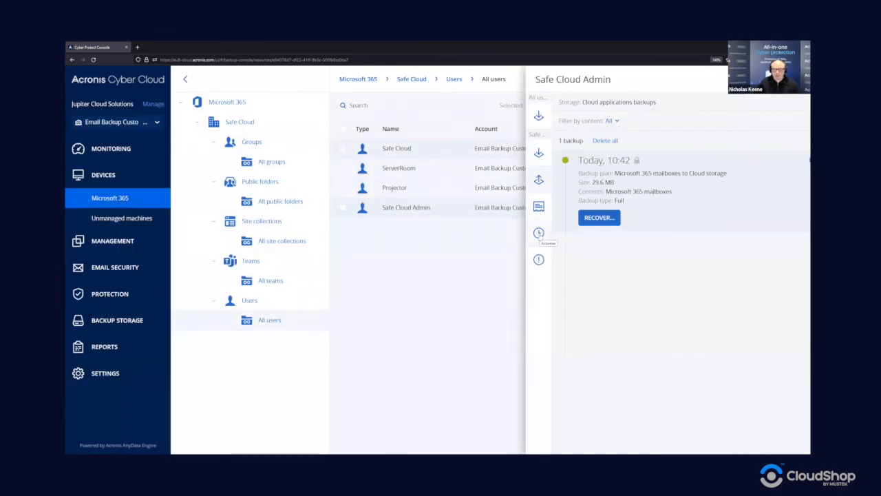
pyautogui.click(539, 233)
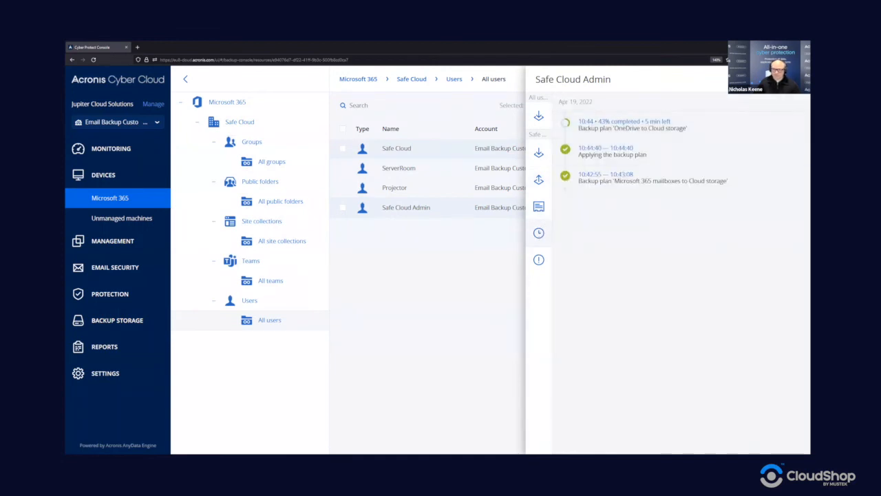
pyautogui.click(797, 79)
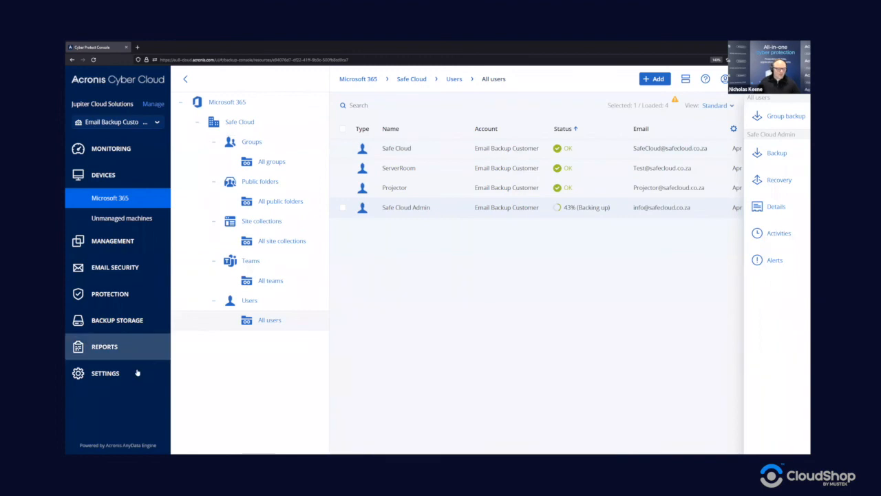
pyautogui.click(128, 324)
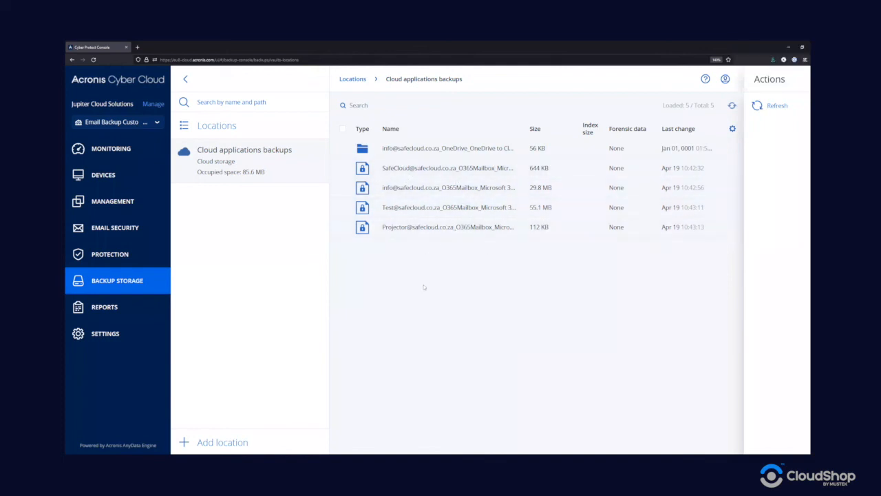
# Step: Review the single backup and its recovery options in a mailbox archive, then return to Microsoft 365 devices
pyautogui.click(449, 203)
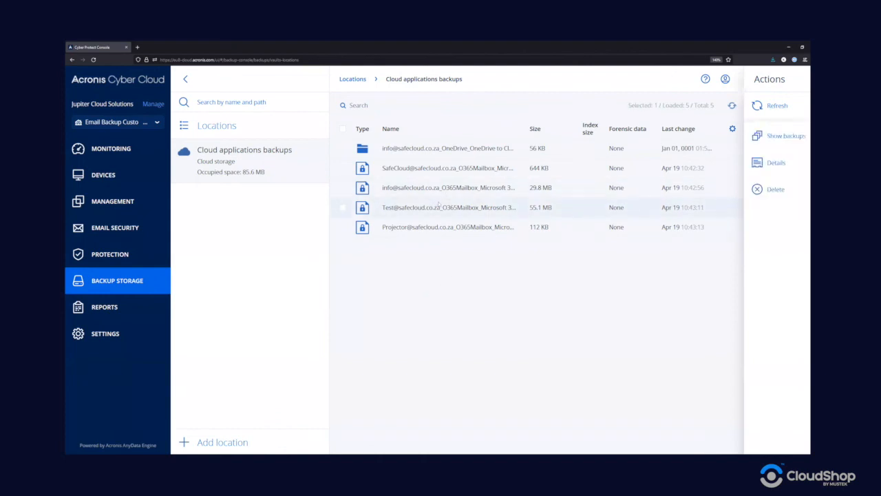
pyautogui.click(756, 164)
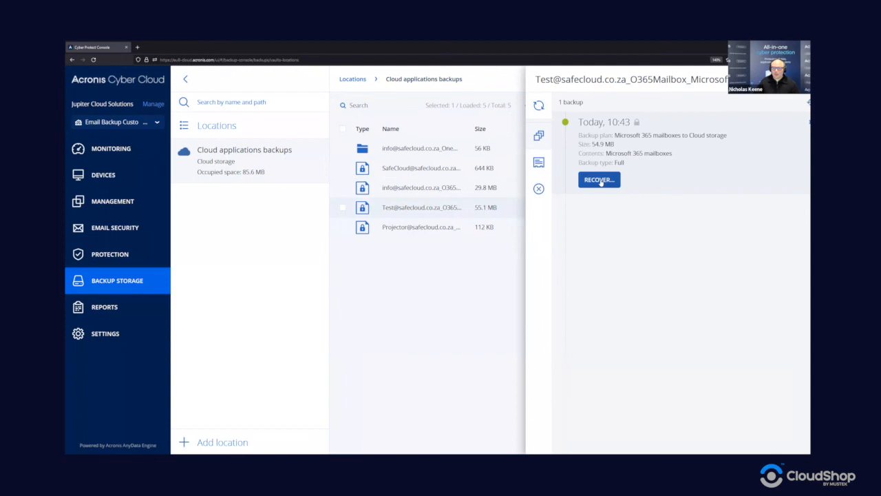
pyautogui.click(599, 180)
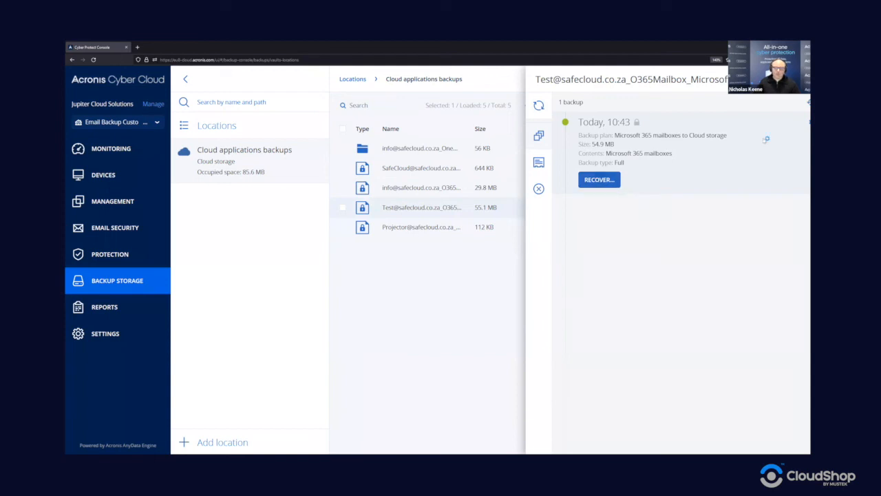
pyautogui.click(804, 79)
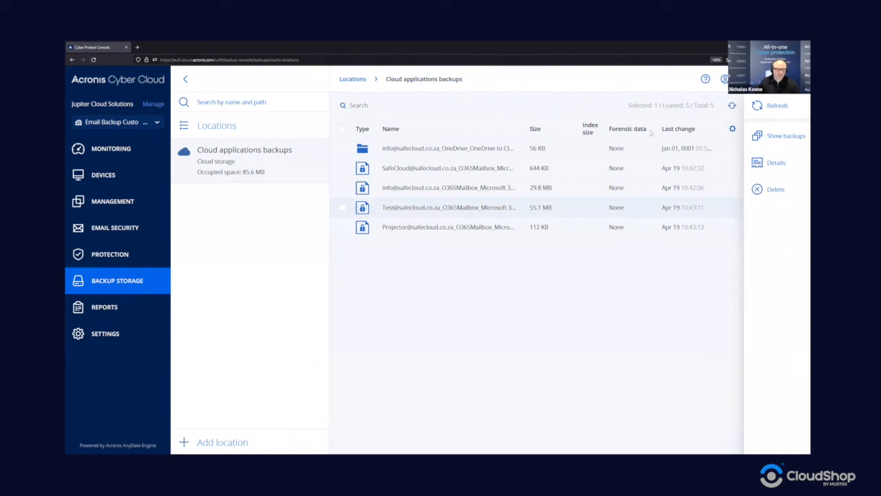
pyautogui.click(112, 178)
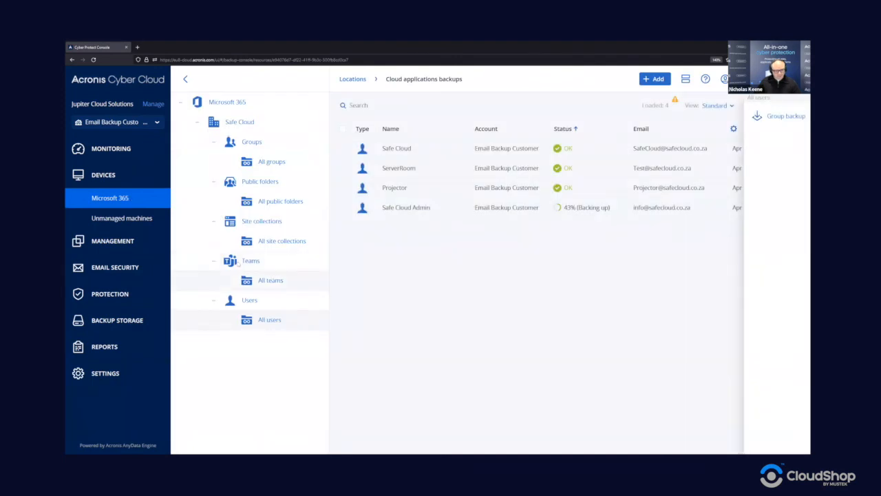
# Step: Apply a backup plan named 'SharePoint sites to Cloud storage' to all three site collections
pyautogui.click(275, 240)
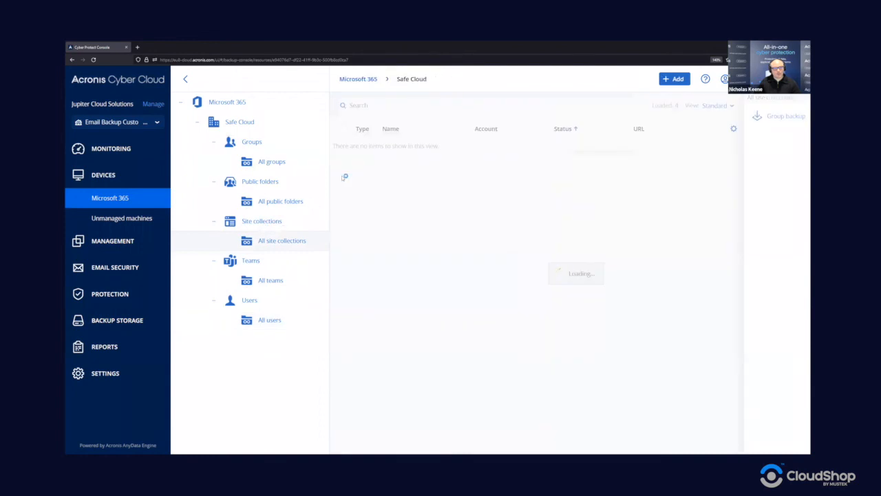
pyautogui.click(342, 129)
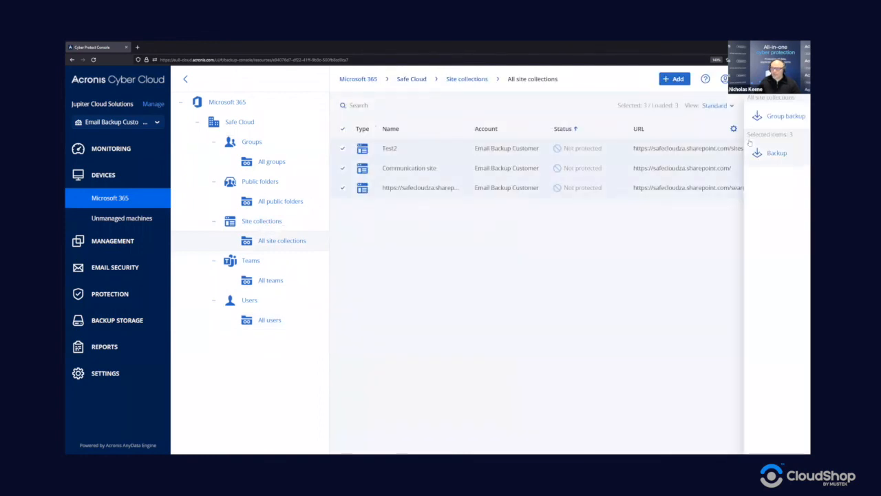
pyautogui.click(778, 152)
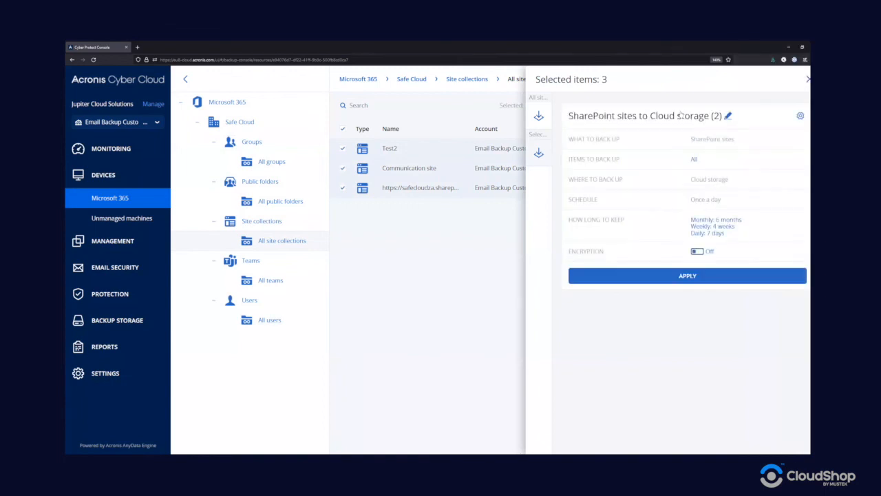
pyautogui.click(729, 116)
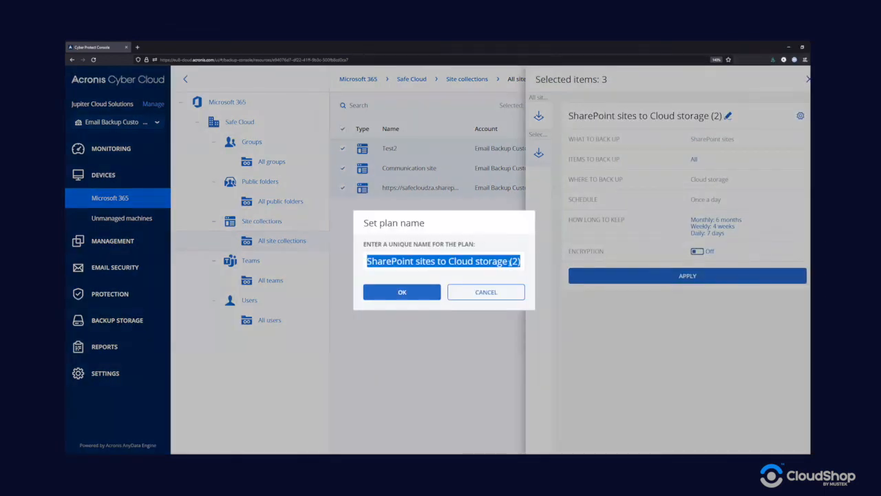
pyautogui.click(508, 261)
pyautogui.press('Delete')
pyautogui.press('Delete')
pyautogui.press('Delete')
pyautogui.press('Delete')
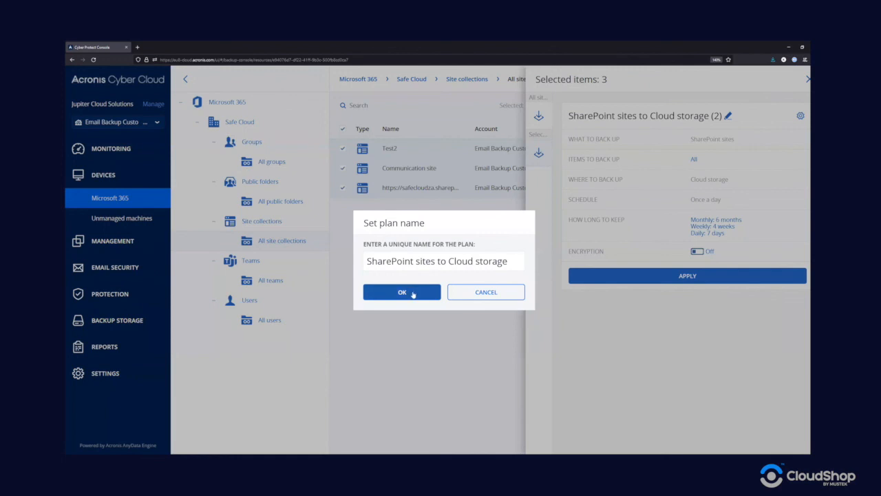
pyautogui.click(413, 292)
pyautogui.click(661, 276)
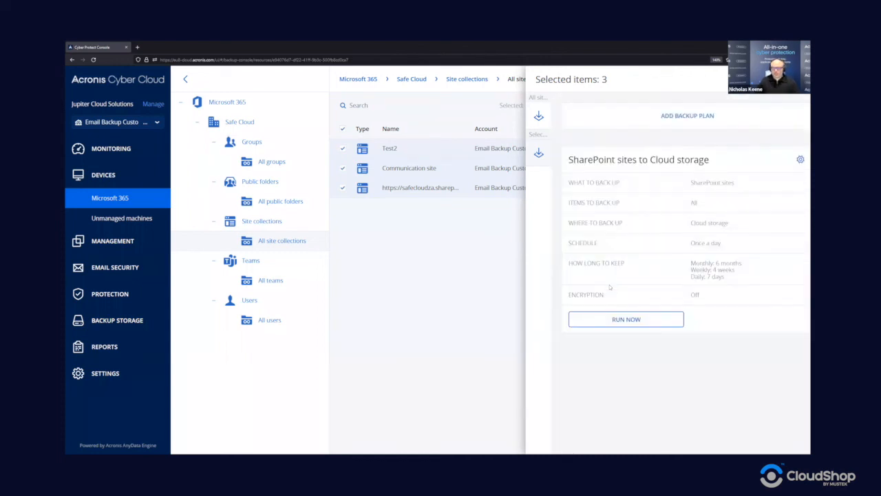
# Step: Run the SharePoint plan's first backup immediately and go to Protection plans
pyautogui.click(630, 321)
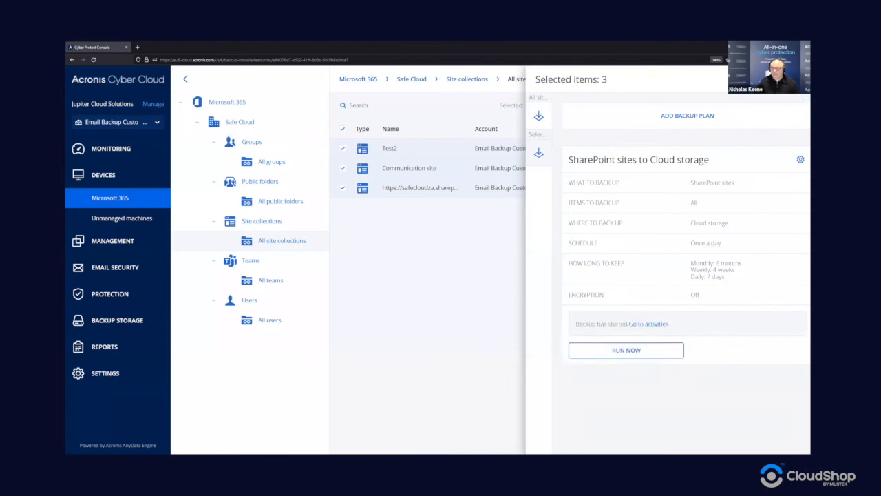
pyautogui.click(800, 80)
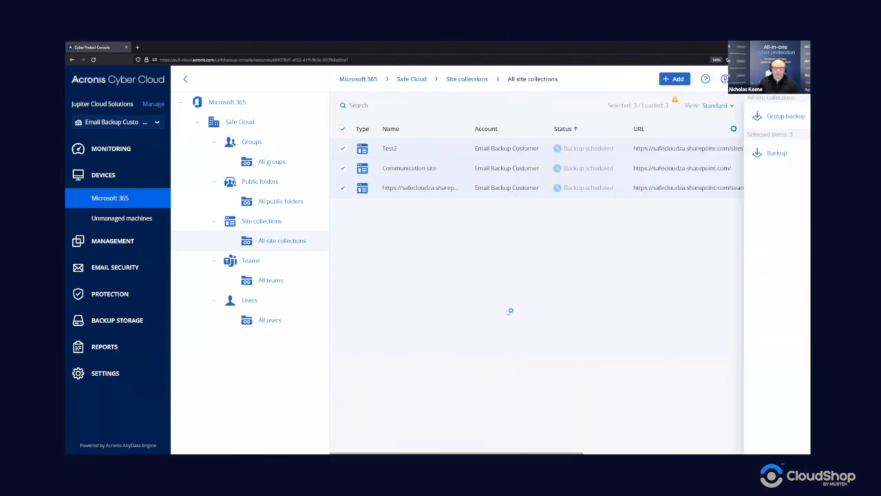
pyautogui.click(114, 242)
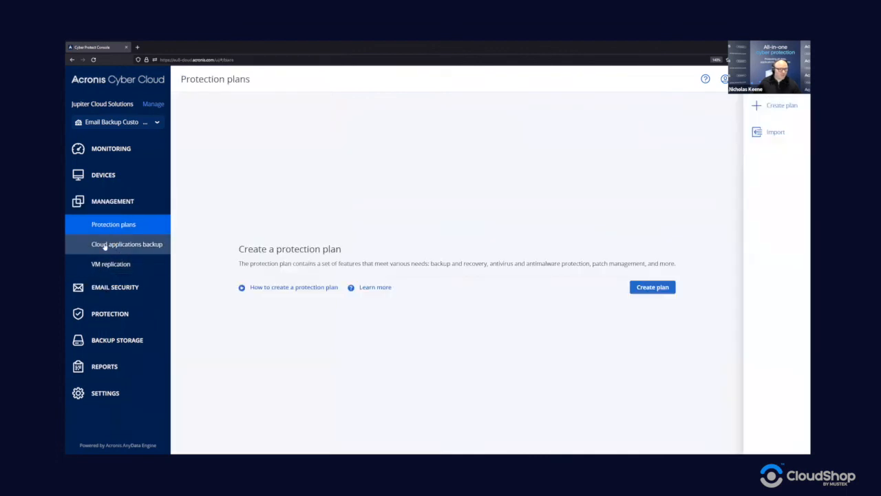
# Step: List the Cloud applications backup plans, inspect a new Microsoft 365 mailboxes plan draft, then discard it
pyautogui.click(106, 245)
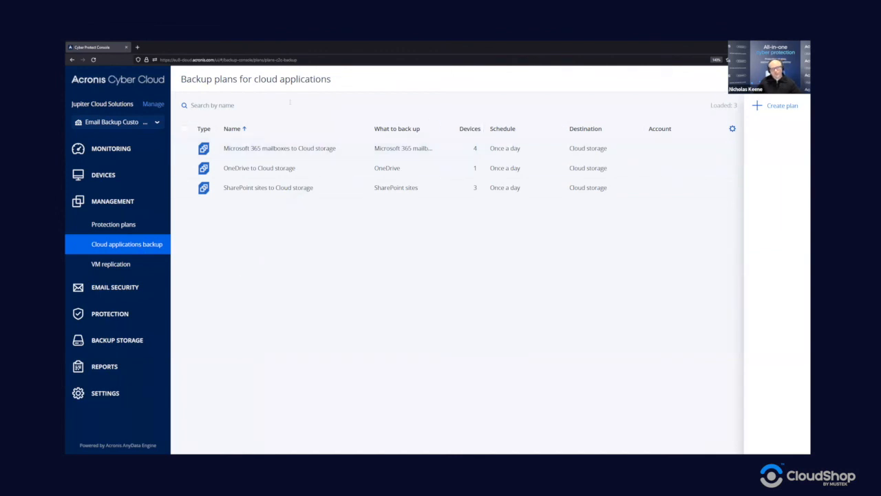
pyautogui.click(785, 106)
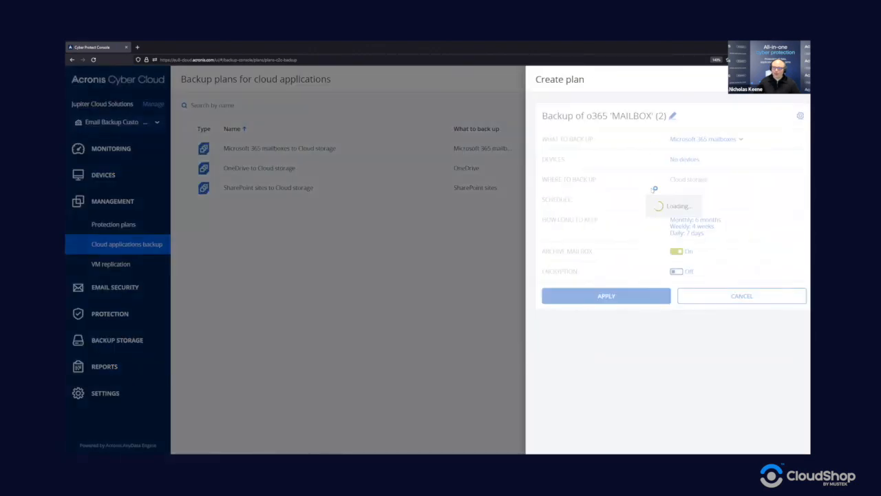
pyautogui.click(702, 140)
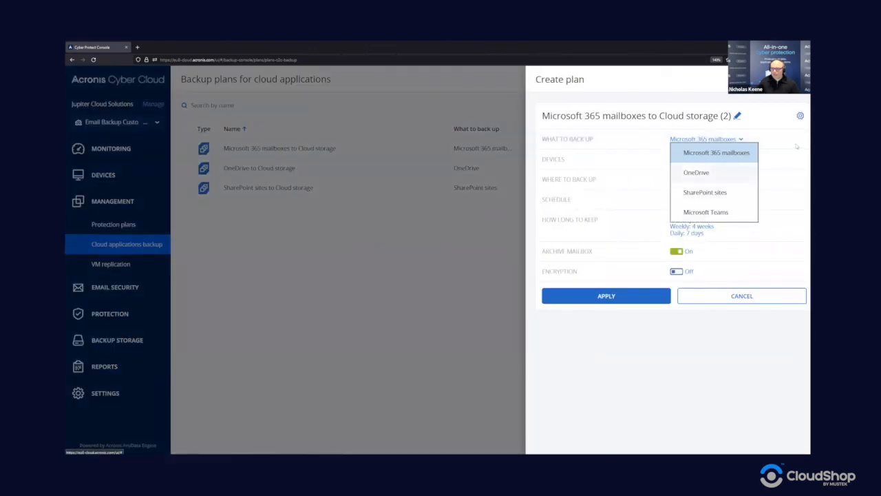
pyautogui.click(797, 146)
pyautogui.click(684, 159)
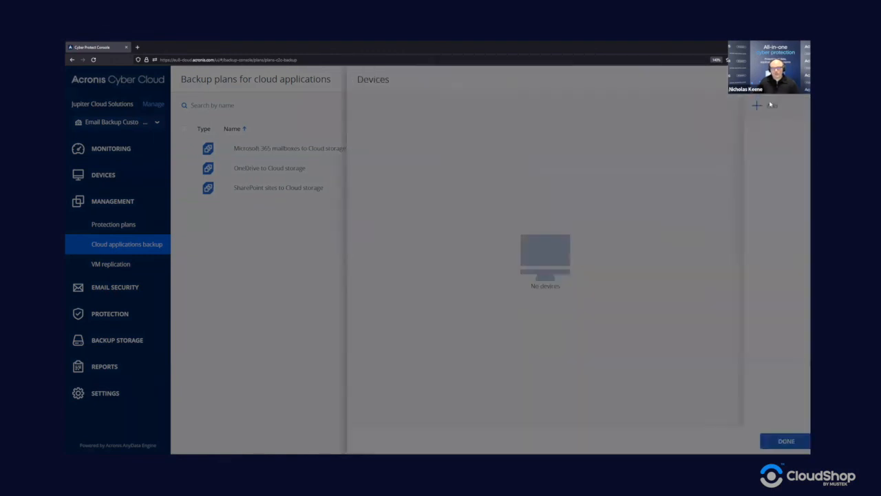
pyautogui.click(768, 104)
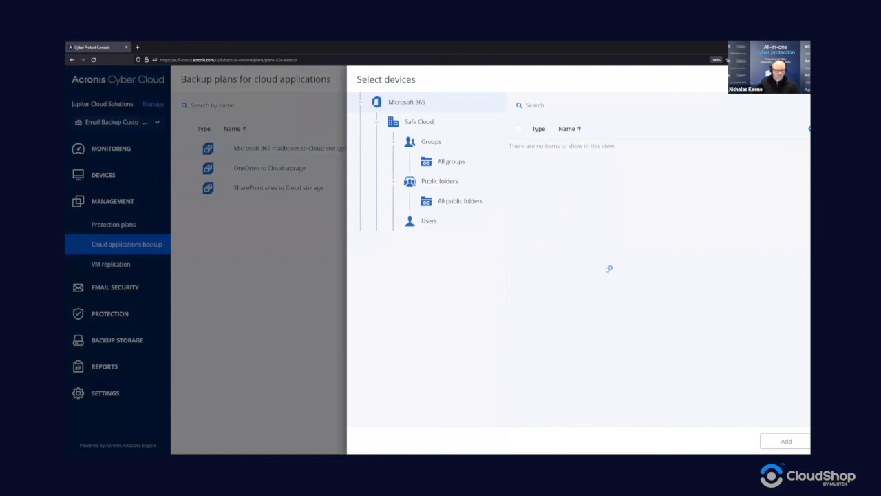
pyautogui.press('Escape')
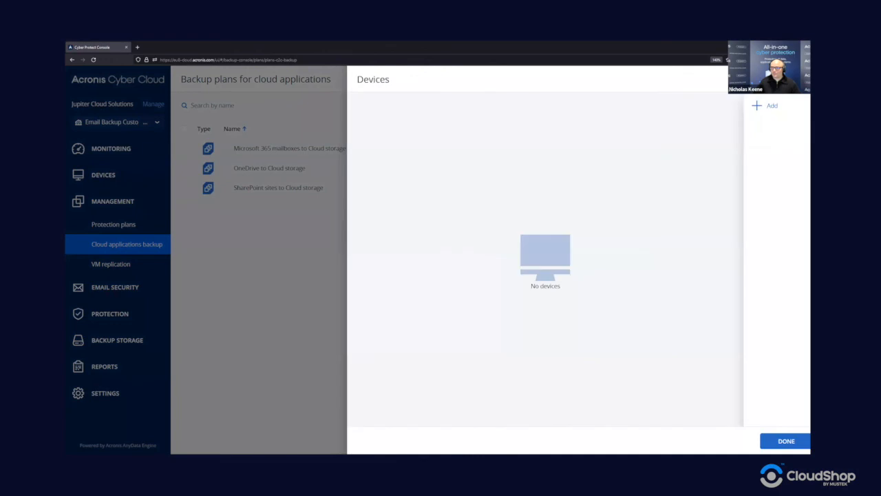
pyautogui.press('Escape')
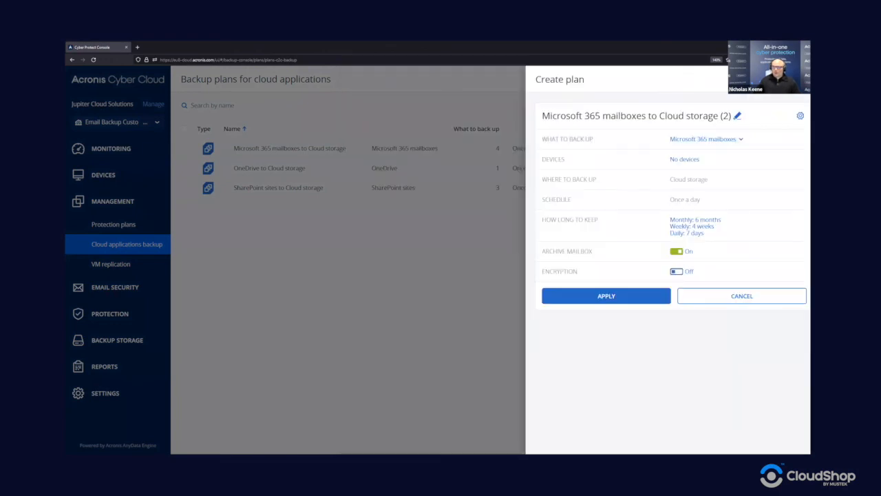
pyautogui.press('Escape')
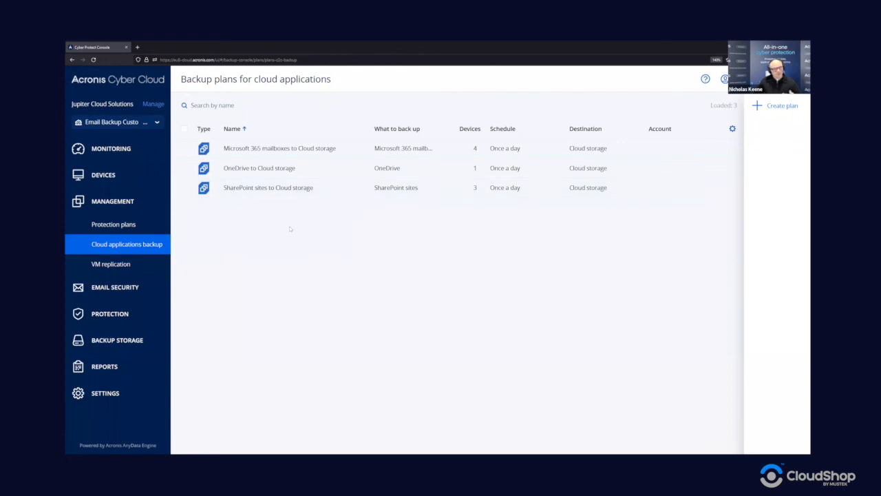
pyautogui.click(136, 157)
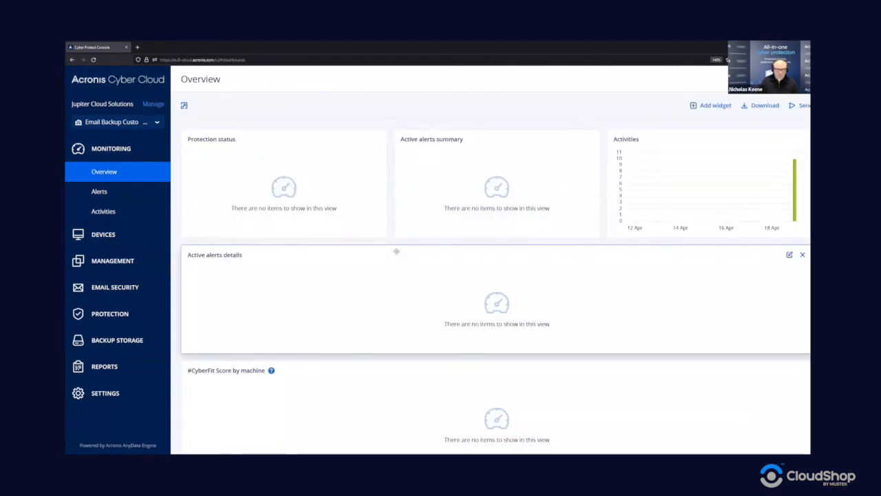
# Step: Remove the Protection status widget from the Overview dashboard
pyautogui.scroll(-3, 380, 272)
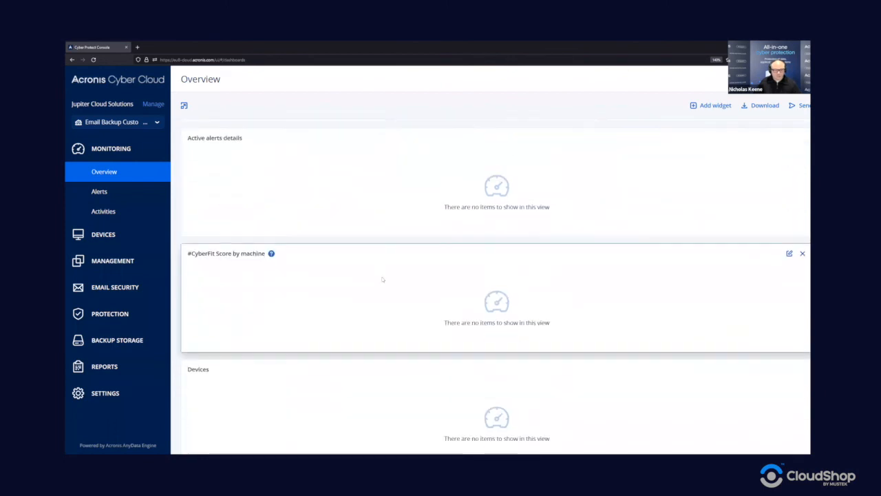
pyautogui.scroll(-5, 382, 288)
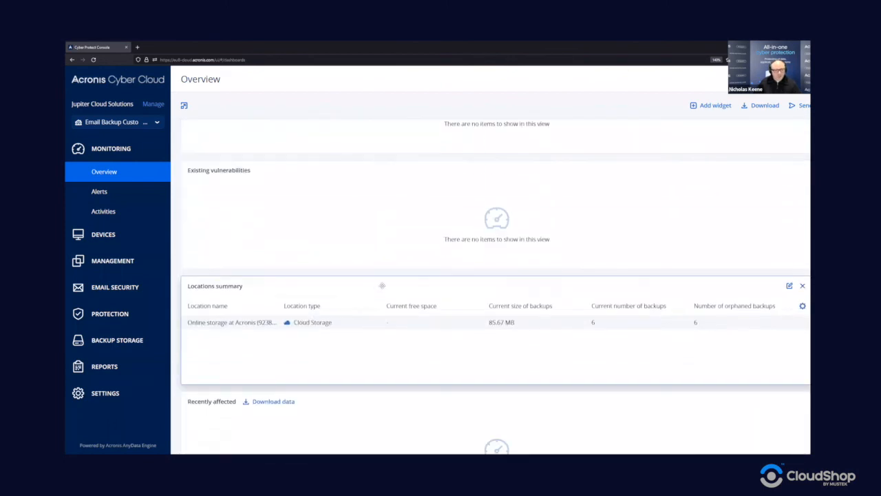
pyautogui.scroll(8, 385, 286)
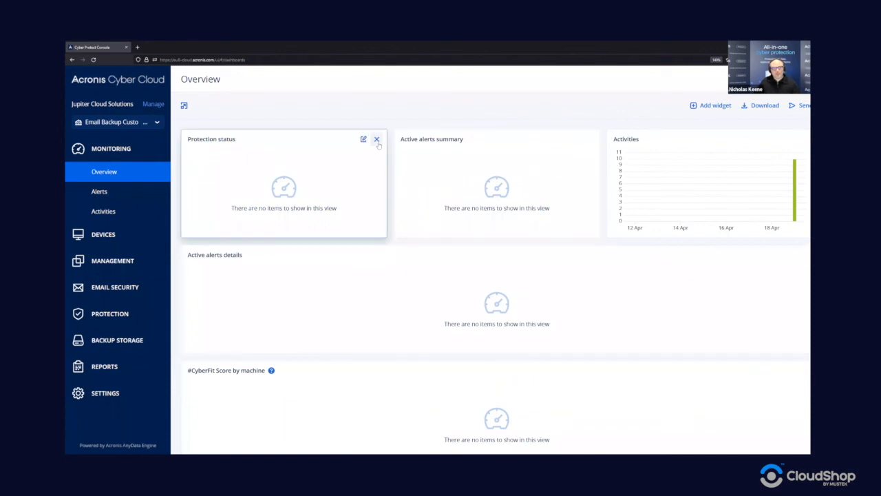
pyautogui.click(376, 140)
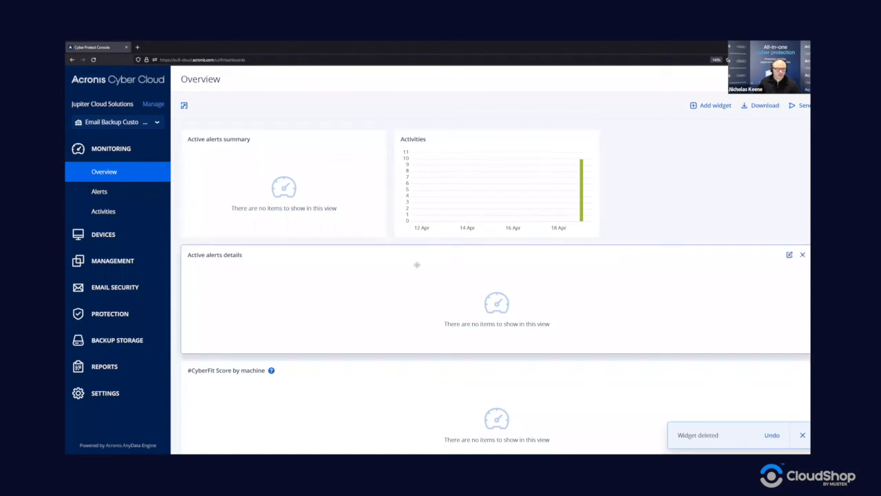
# Step: Remove the Devices, Existing vulnerabilities and Recently affected widgets
pyautogui.scroll(-1, 778, 329)
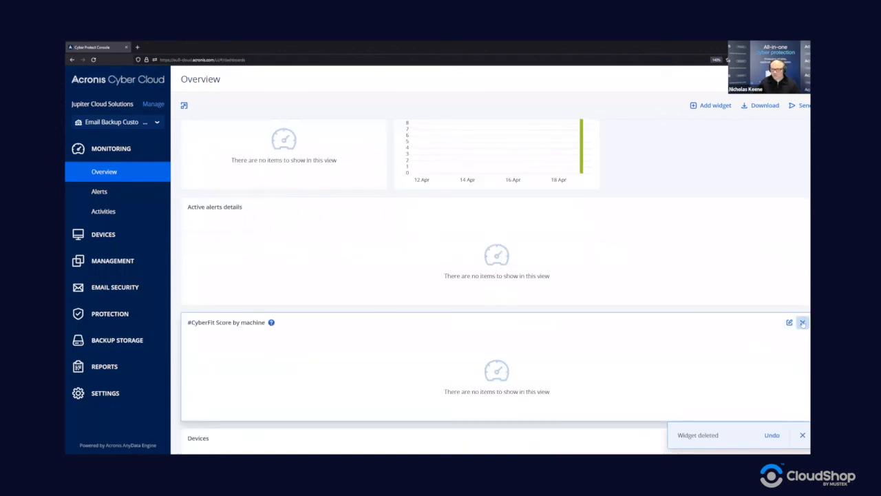
pyautogui.scroll(-2, 778, 332)
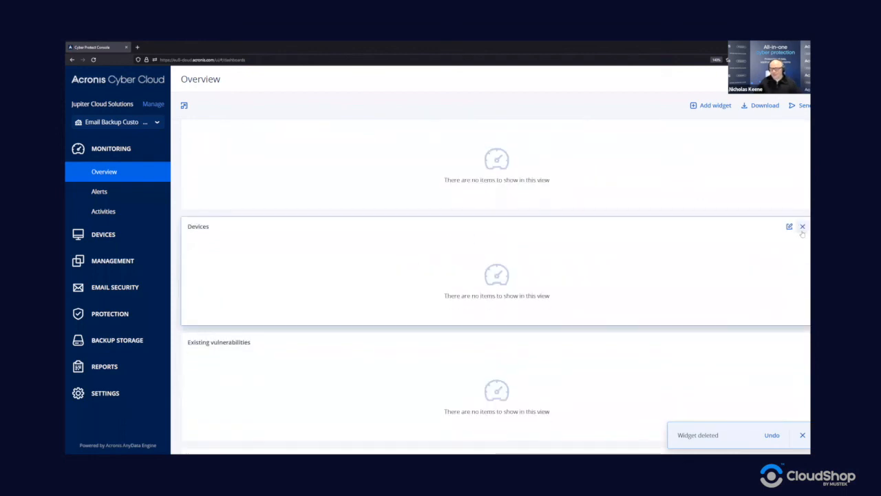
pyautogui.click(789, 227)
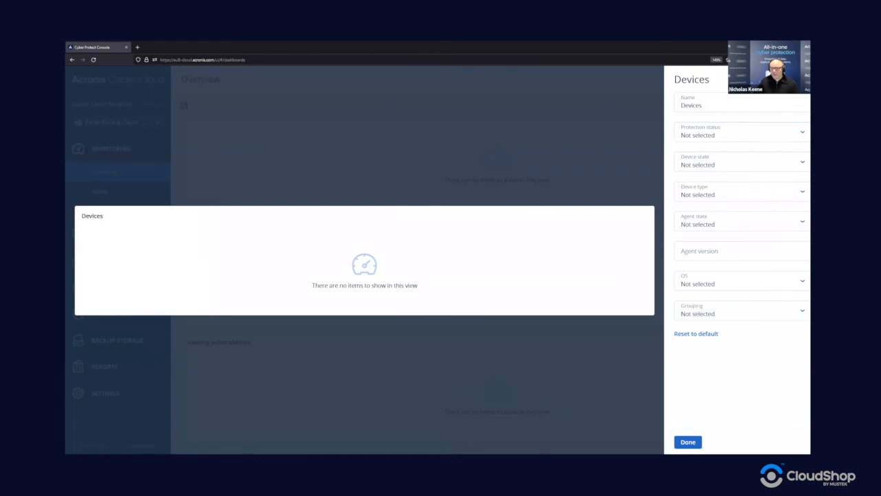
pyautogui.click(803, 79)
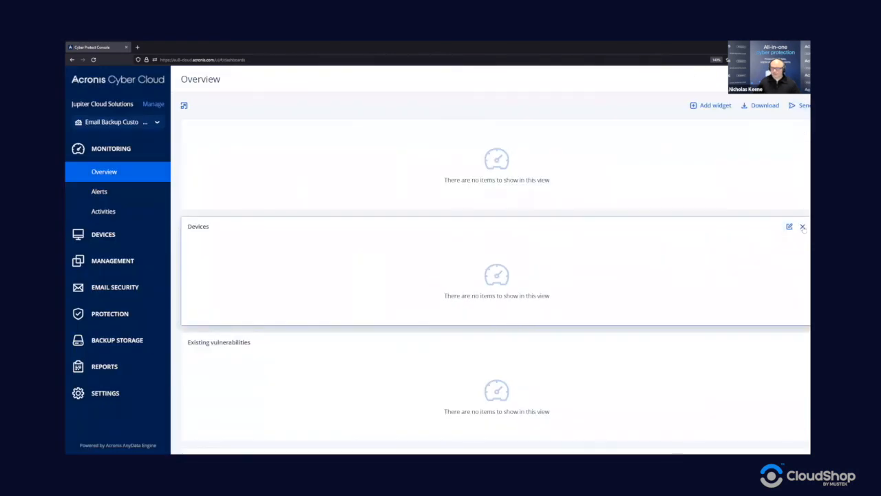
pyautogui.click(803, 227)
pyautogui.click(802, 226)
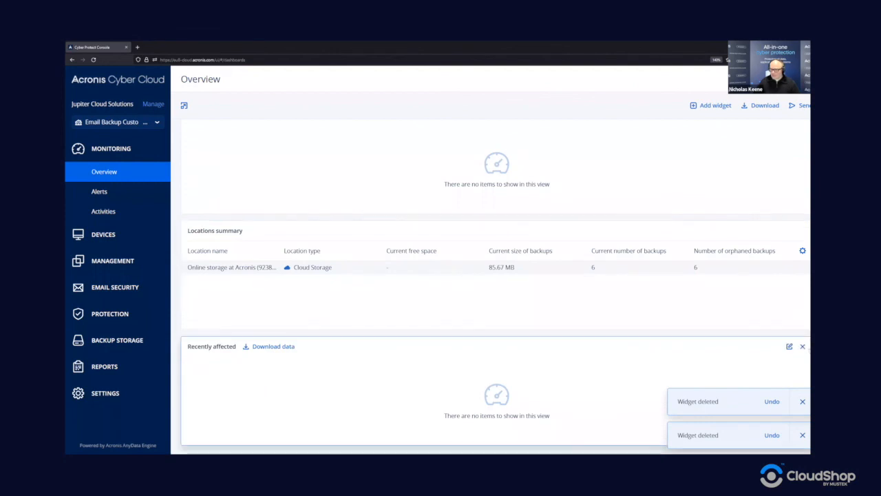
pyautogui.click(803, 346)
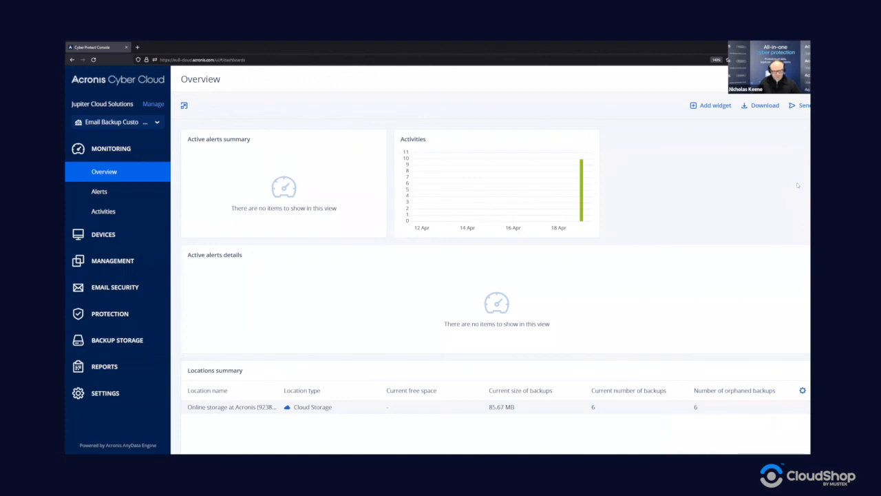
# Step: Add the Cloud applications widget from the Devices category to the dashboard
pyautogui.click(711, 108)
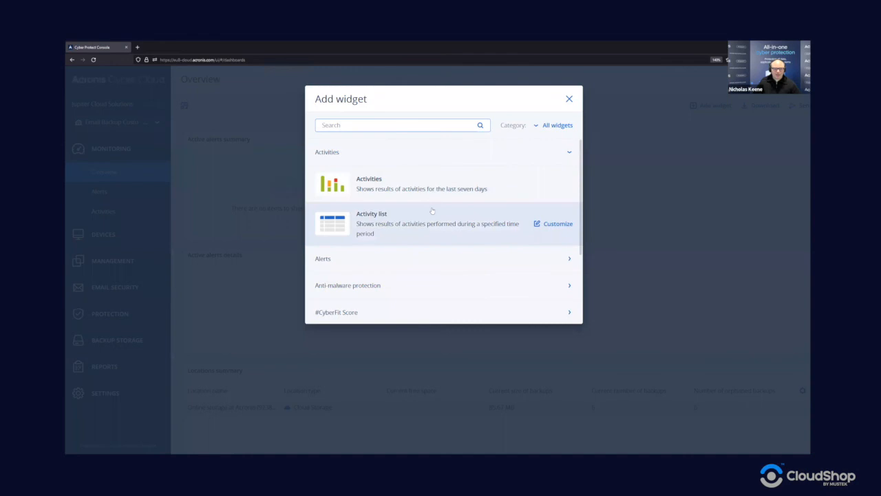
pyautogui.scroll(-2, 433, 207)
pyautogui.scroll(-2, 434, 207)
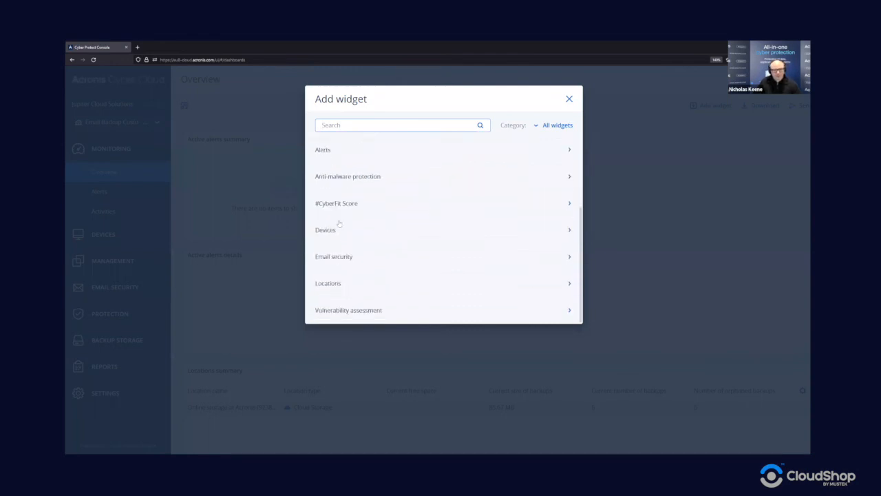
pyautogui.click(358, 231)
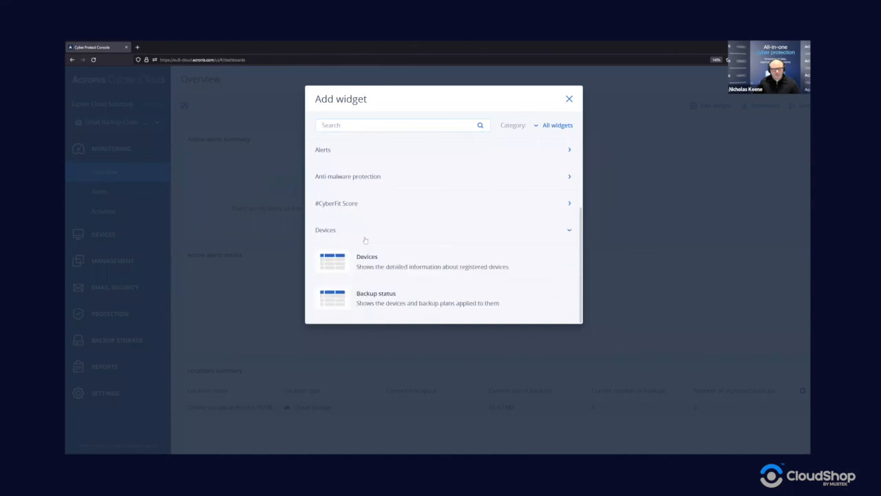
pyautogui.scroll(-3, 387, 274)
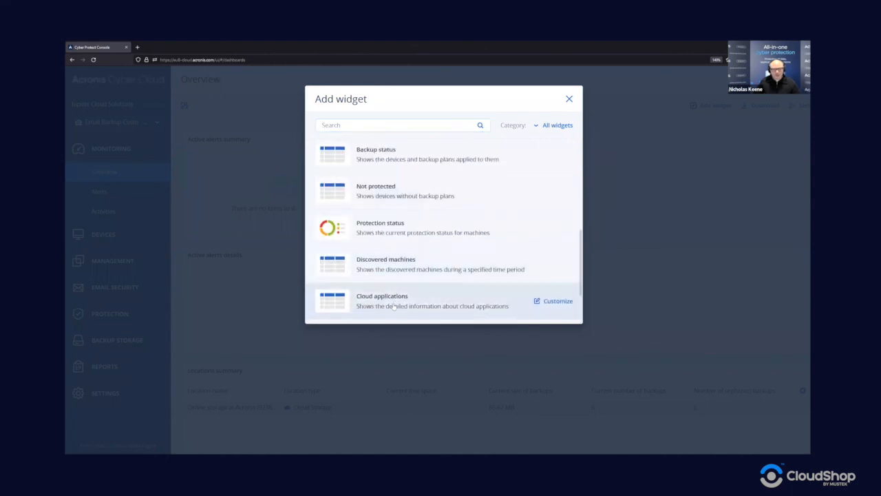
pyautogui.click(394, 303)
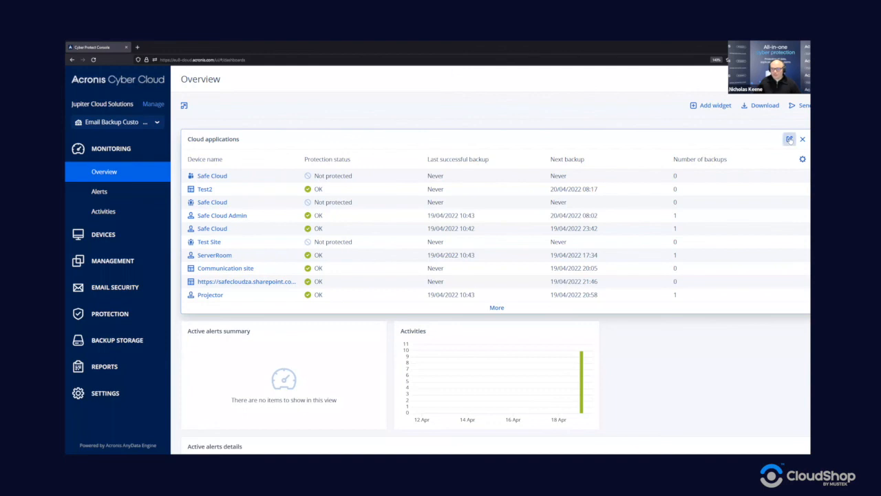
# Step: Filter the Cloud applications widget to OK, Information, Warning, Error and Critical protection statuses
pyautogui.click(789, 140)
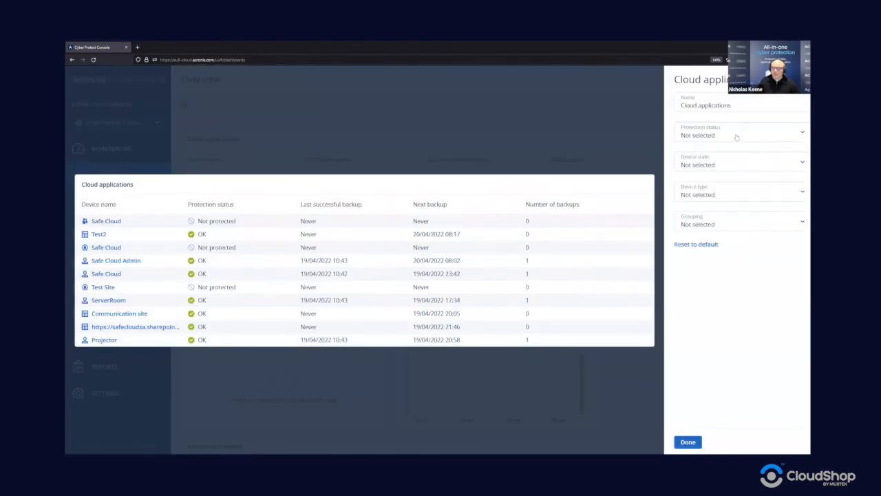
pyautogui.click(736, 137)
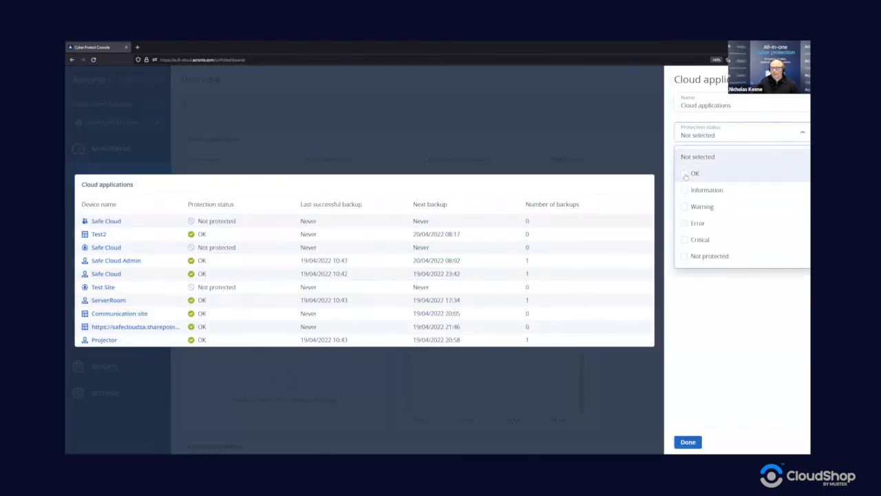
pyautogui.click(684, 239)
pyautogui.click(685, 223)
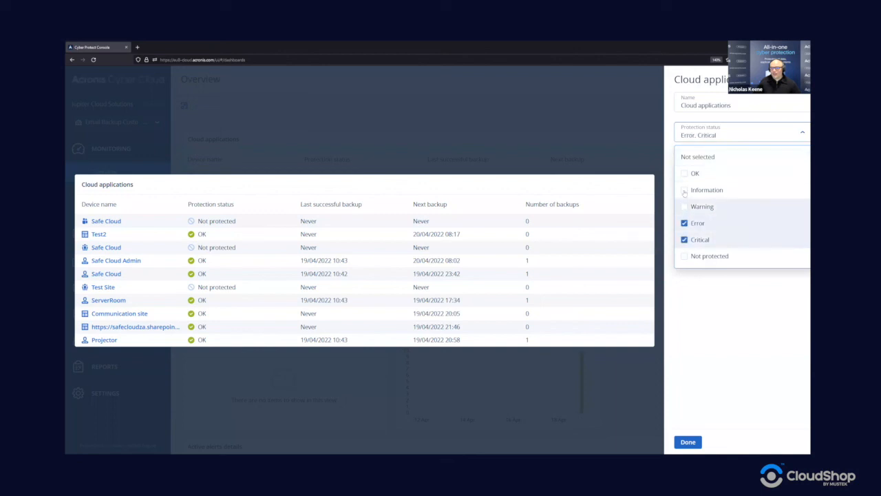
pyautogui.click(685, 190)
pyautogui.click(685, 206)
pyautogui.click(684, 173)
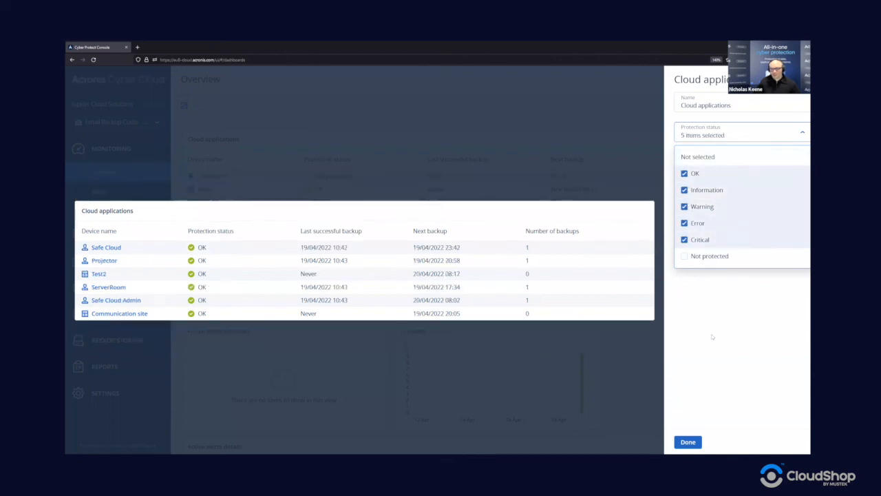
pyautogui.click(712, 336)
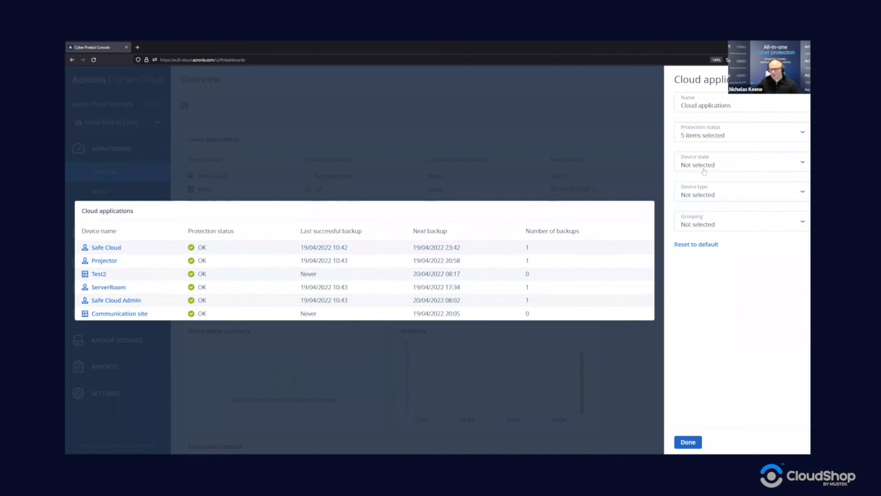
pyautogui.click(705, 167)
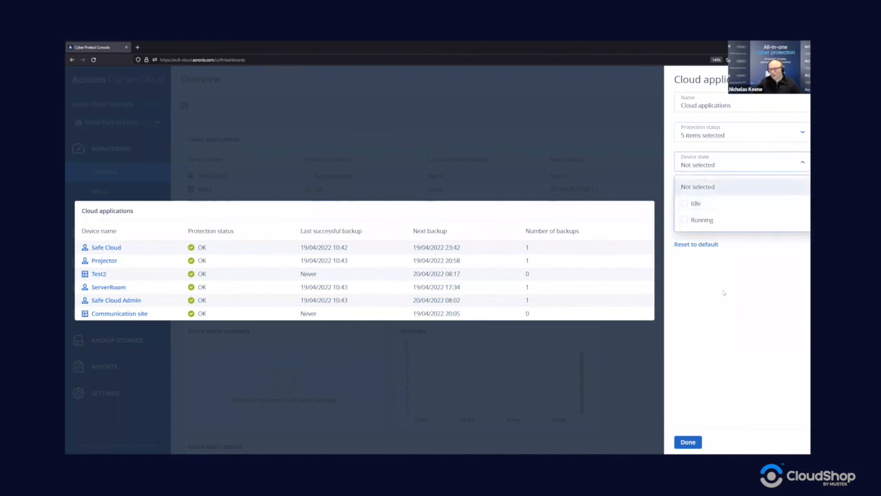
pyautogui.click(716, 275)
pyautogui.click(695, 440)
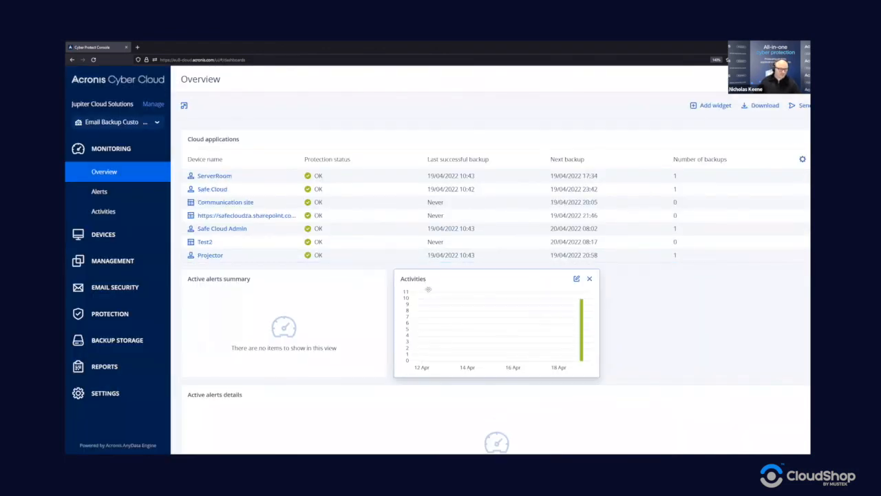
# Step: Go to Reports and display the Daily activities report
pyautogui.click(102, 369)
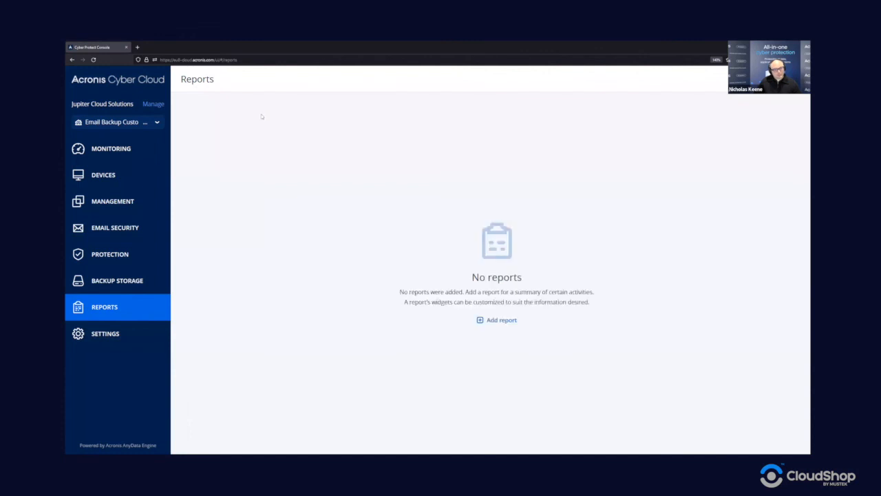
pyautogui.click(204, 189)
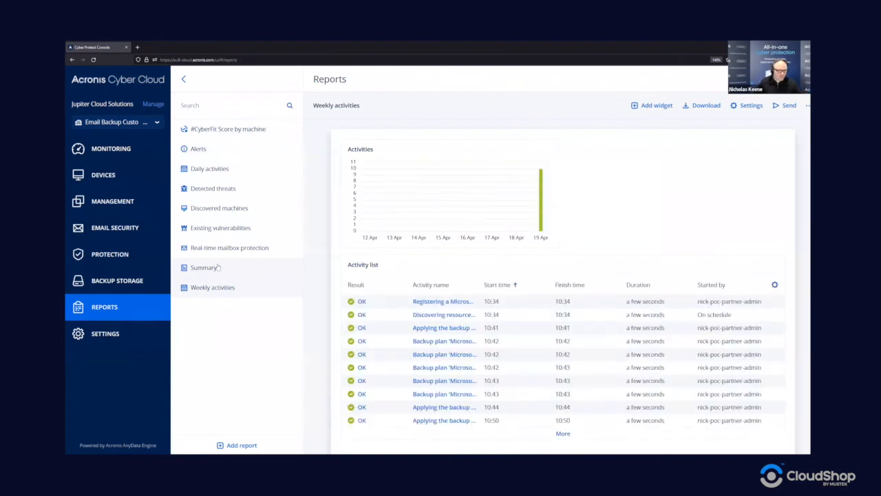
pyautogui.click(210, 169)
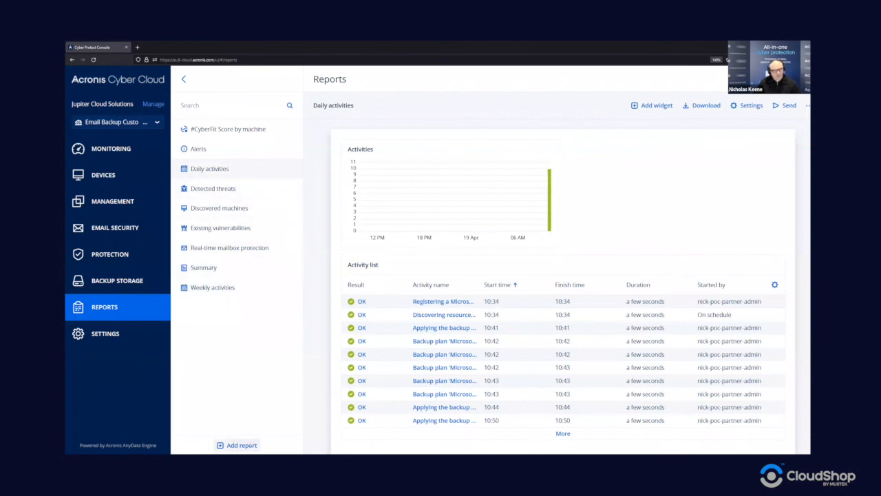
# Step: Add a new blank Custom report
pyautogui.click(241, 444)
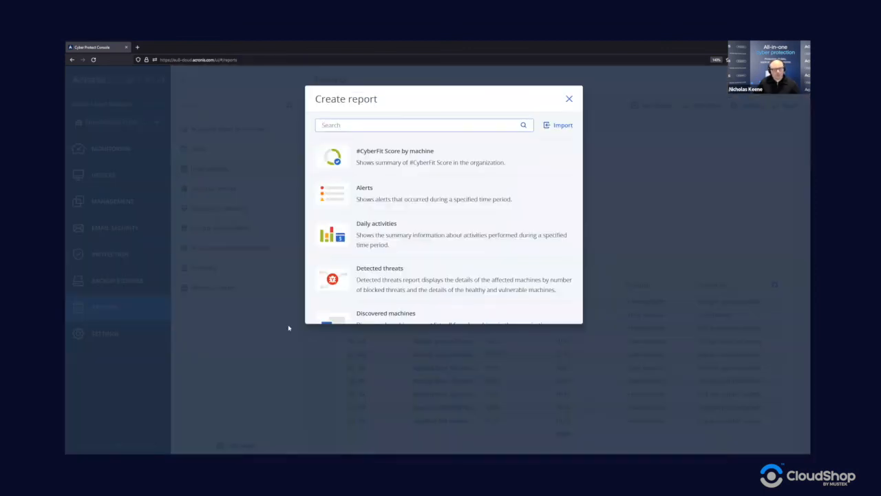
pyautogui.scroll(-1, 364, 187)
pyautogui.scroll(-5, 369, 198)
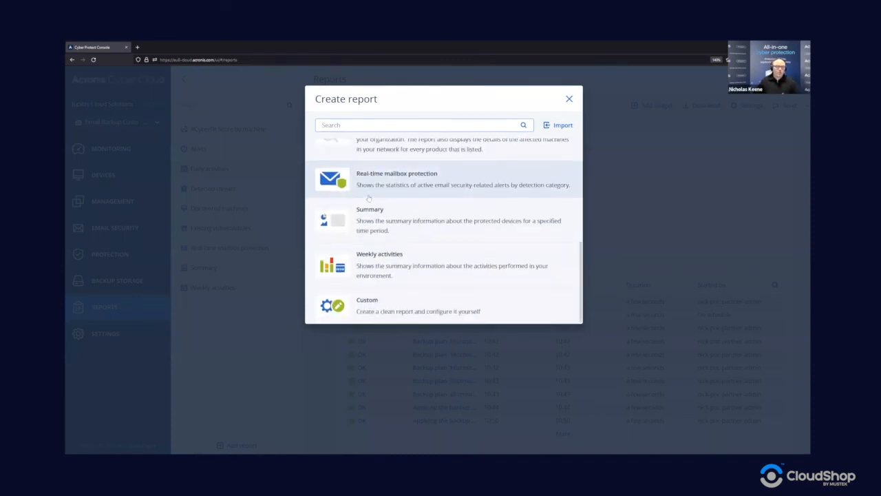
pyautogui.click(375, 307)
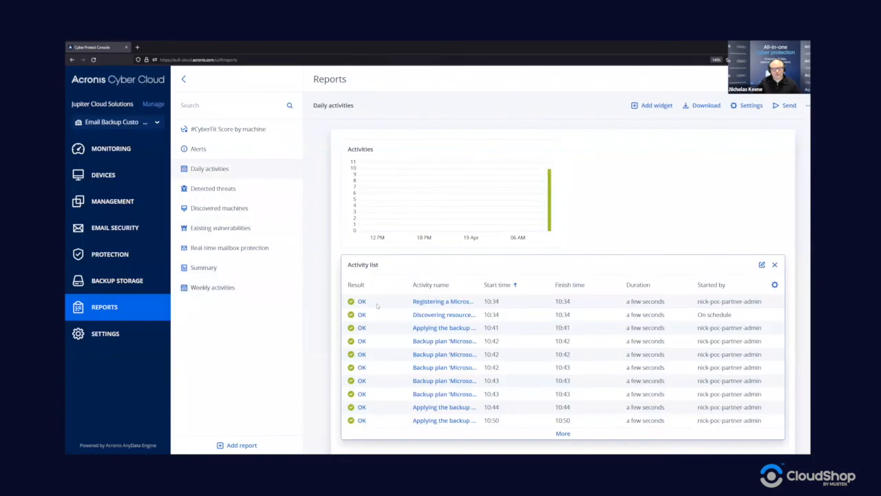
# Step: Add a Cloud applications widget listing protected cloud resources to the report
pyautogui.click(561, 322)
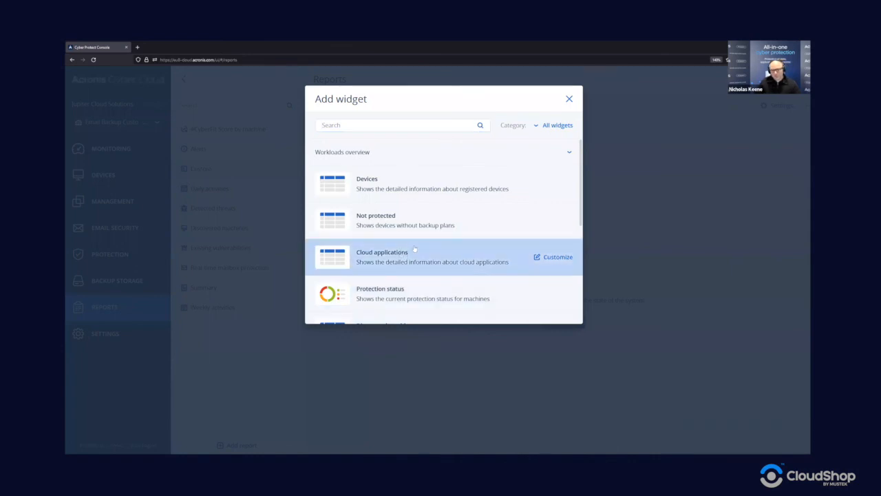
pyautogui.click(434, 253)
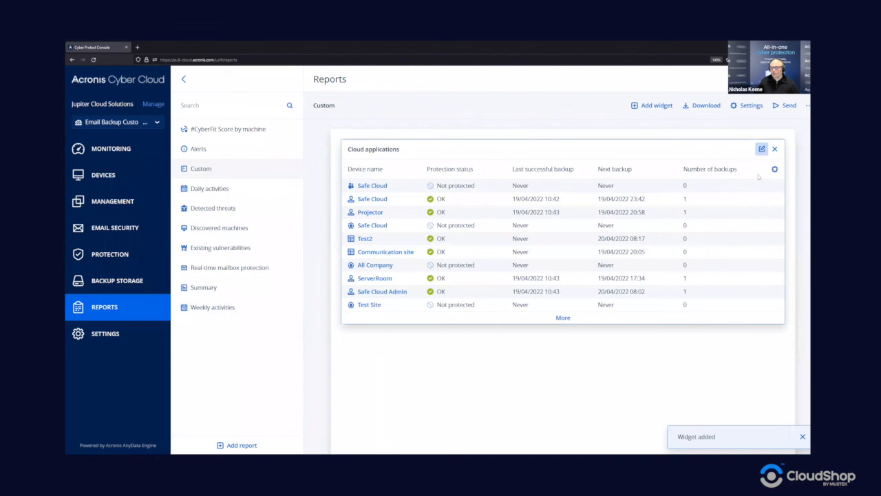
pyautogui.click(761, 149)
# Step: Filter the Cloud applications widget to User devices and group its rows by Last result
pyautogui.click(730, 164)
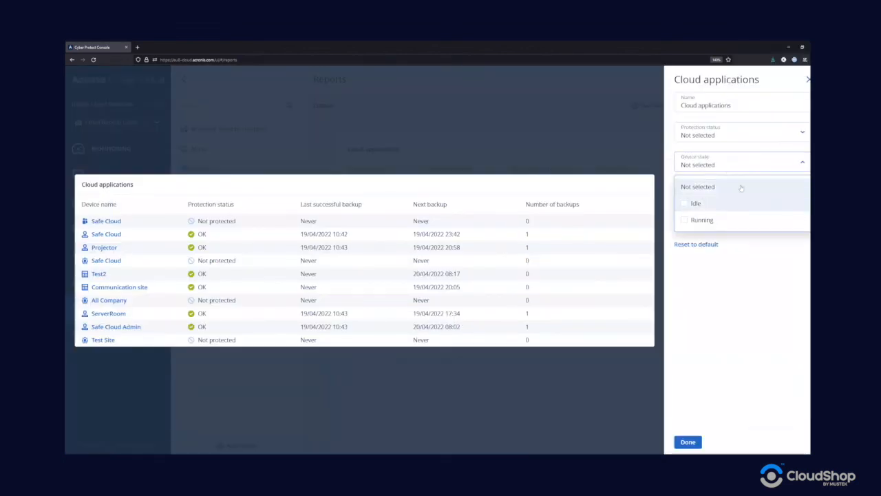
pyautogui.click(748, 252)
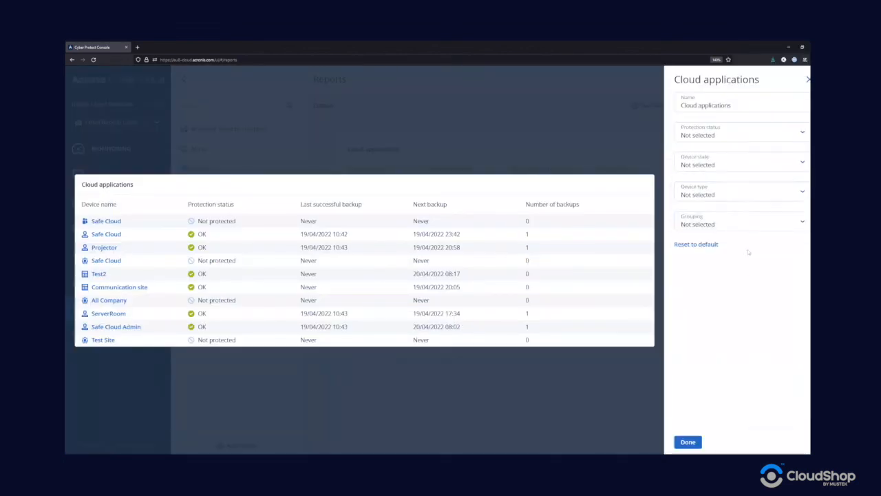
pyautogui.click(730, 199)
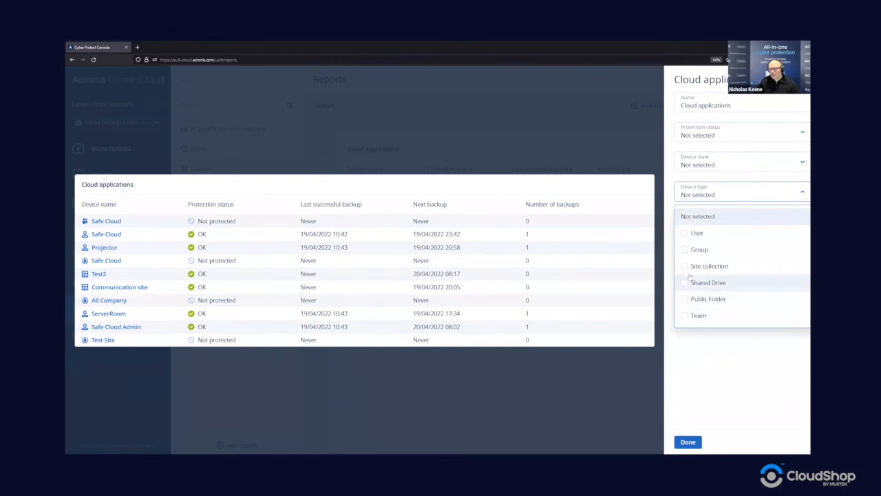
pyautogui.click(686, 234)
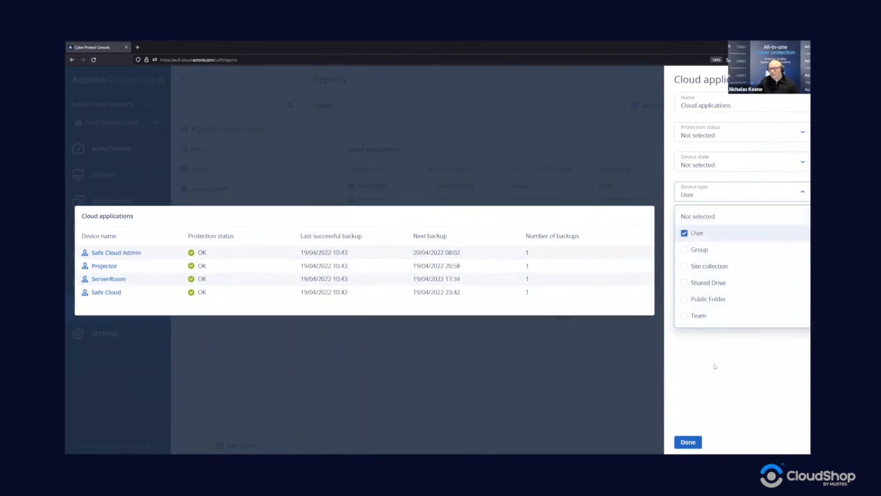
pyautogui.click(710, 352)
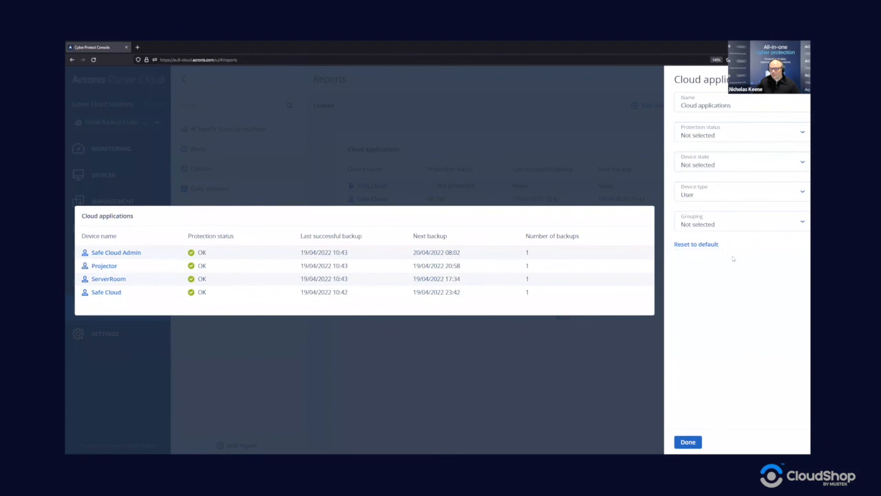
pyautogui.click(739, 227)
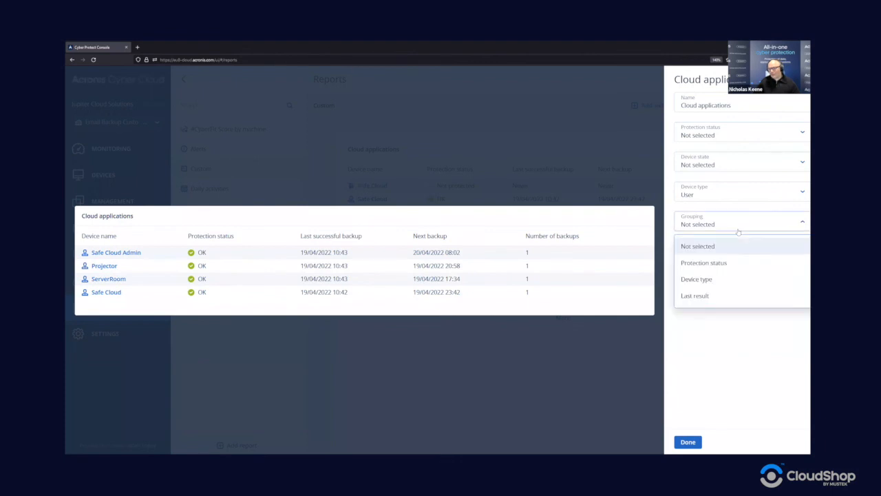
pyautogui.click(716, 263)
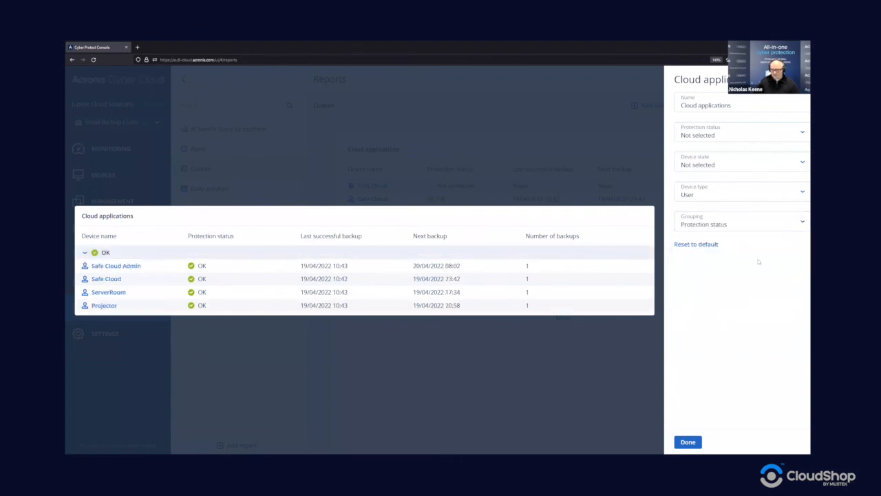
pyautogui.click(748, 232)
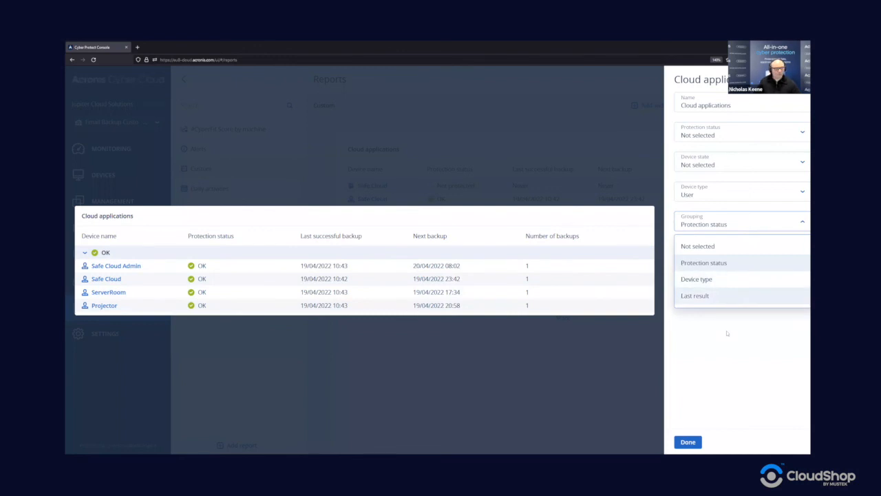
pyautogui.click(721, 295)
pyautogui.click(688, 441)
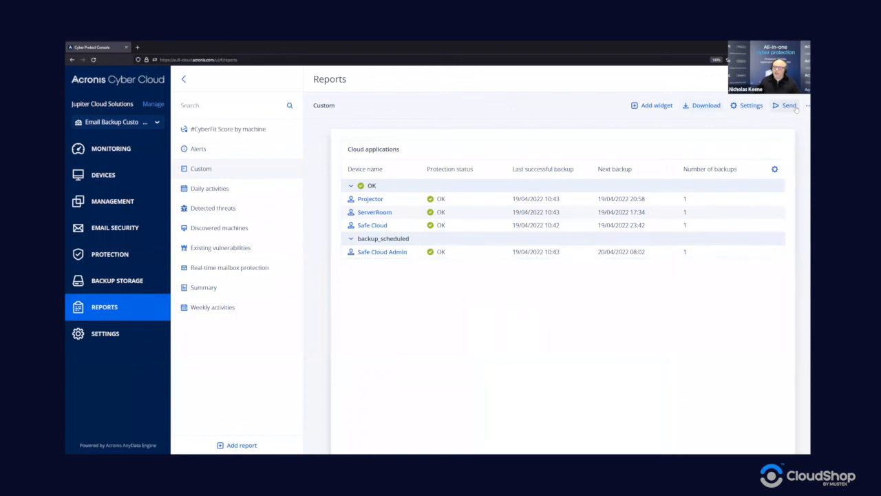
pyautogui.click(696, 108)
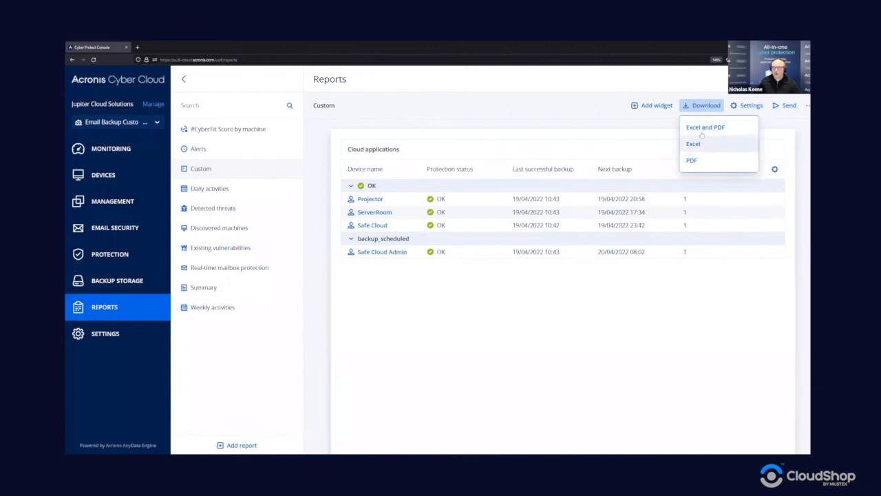
pyautogui.click(747, 105)
pyautogui.click(525, 197)
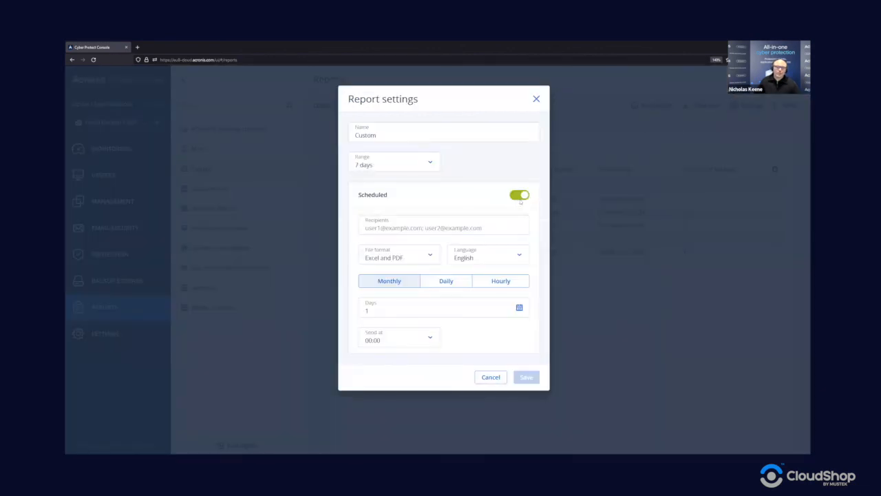
pyautogui.click(396, 260)
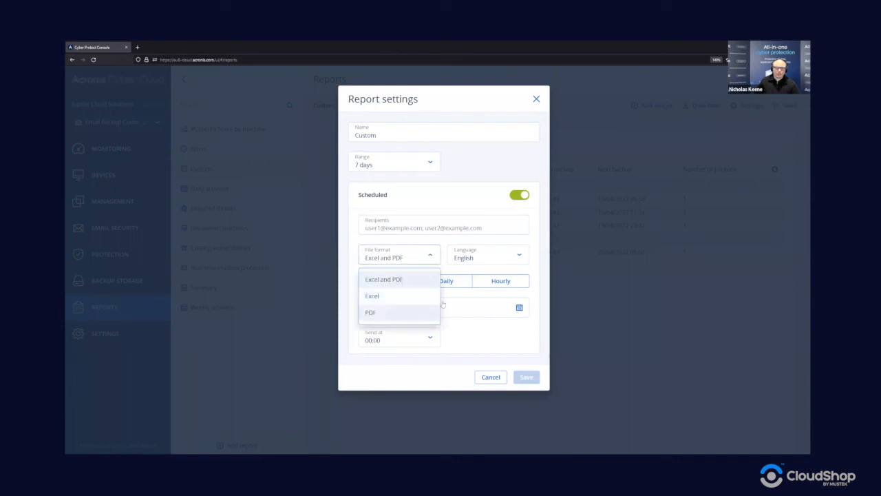
pyautogui.click(429, 238)
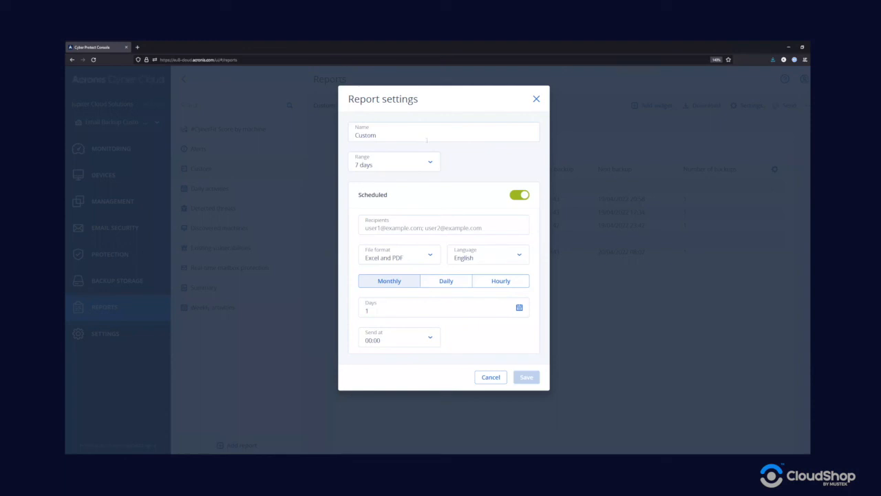
pyautogui.click(484, 377)
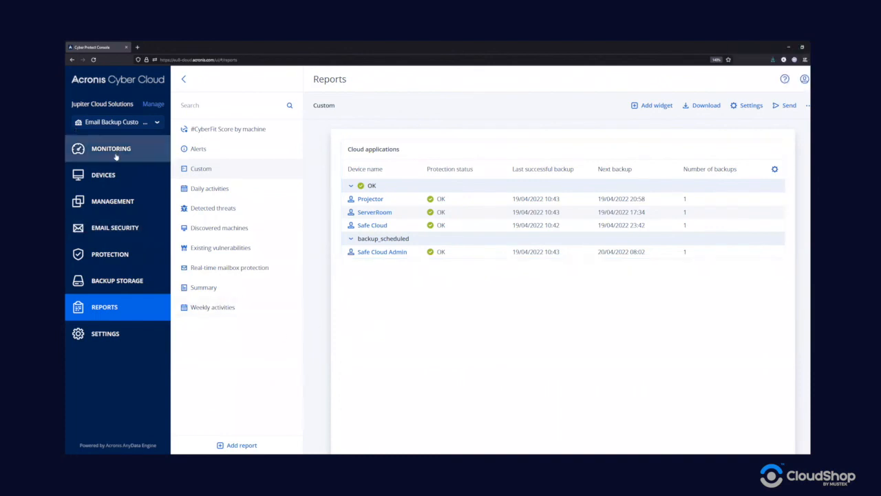
# Step: Review Backup Storage, Protection plans and Microsoft 365 resources, then go to Monitoring Overview
pyautogui.click(121, 282)
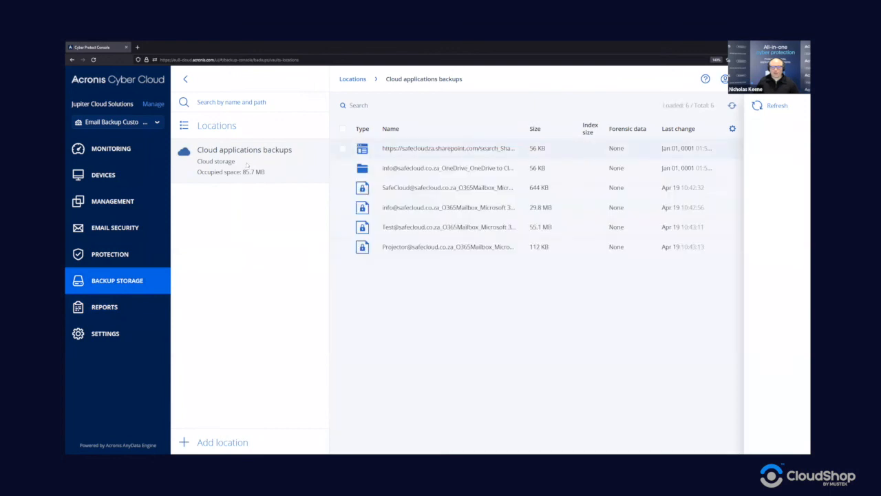
pyautogui.click(122, 201)
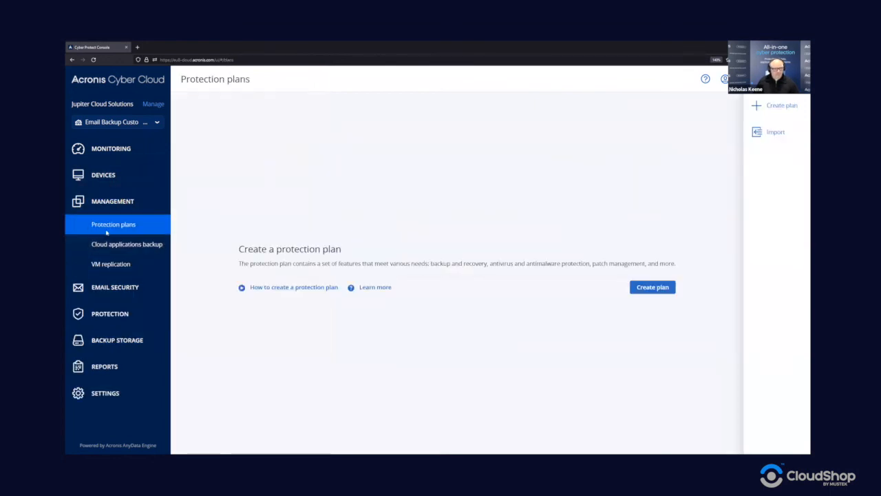
pyautogui.click(113, 175)
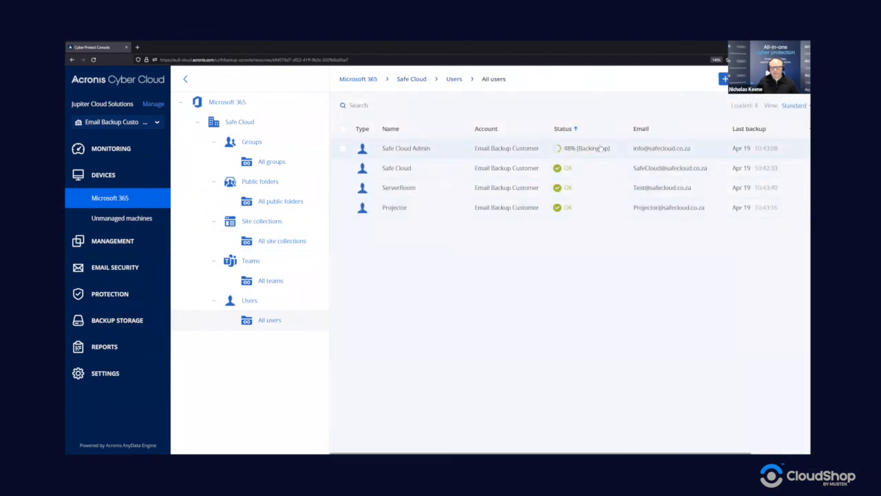
pyautogui.click(597, 149)
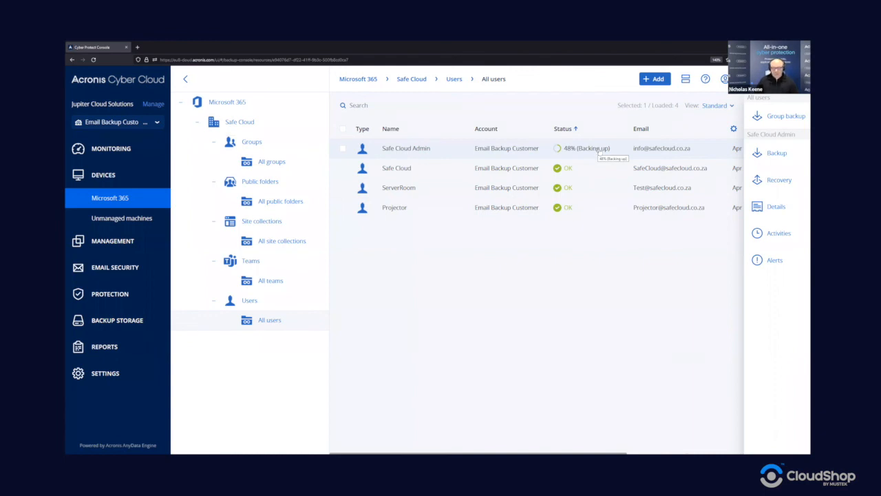
pyautogui.click(117, 151)
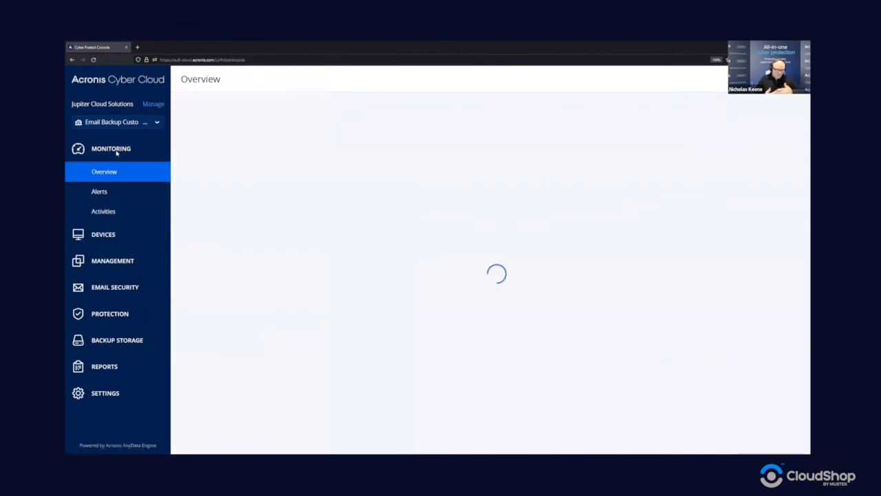